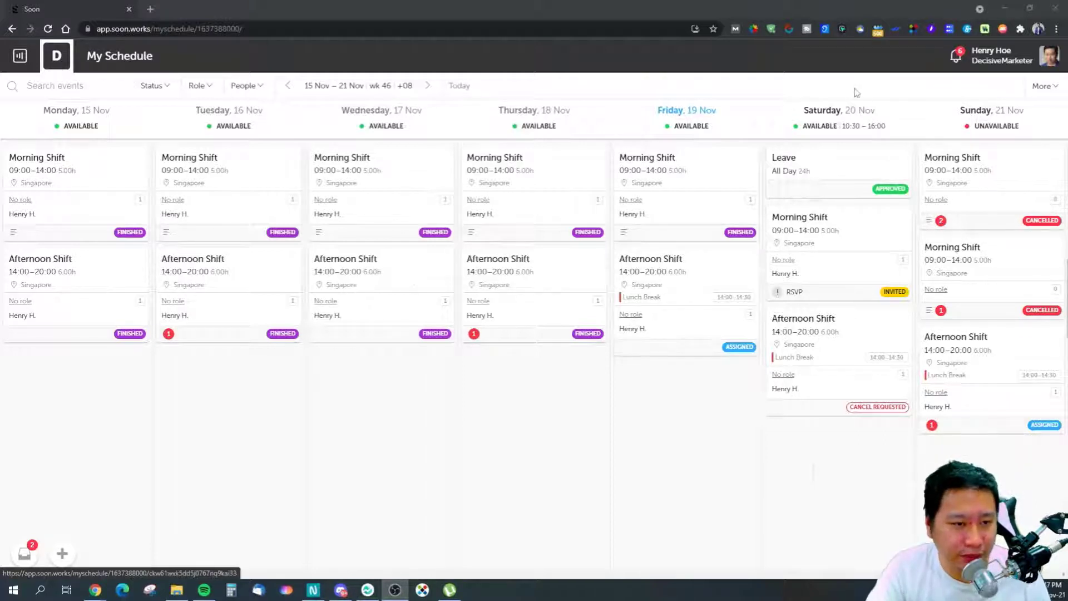
# Review the signed-in user's account details, including language, time formats and calendar sync, then close them.
pyautogui.click(1045, 60)
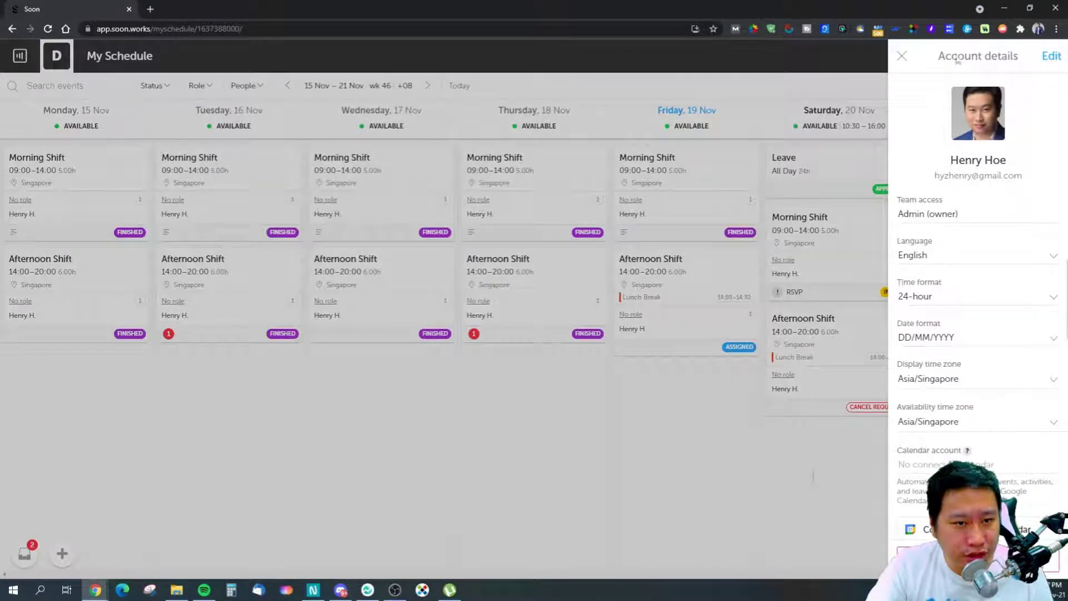
pyautogui.scroll(-1, 957, 300)
pyautogui.scroll(1, 940, 261)
pyautogui.scroll(-2, 950, 132)
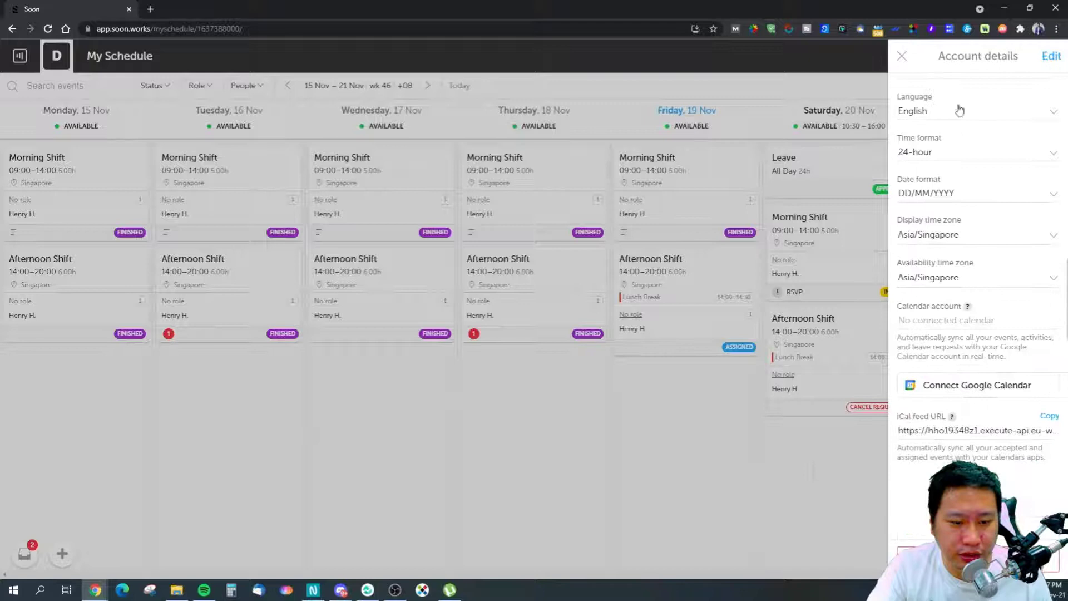
pyautogui.scroll(2, 1010, 189)
pyautogui.click(902, 56)
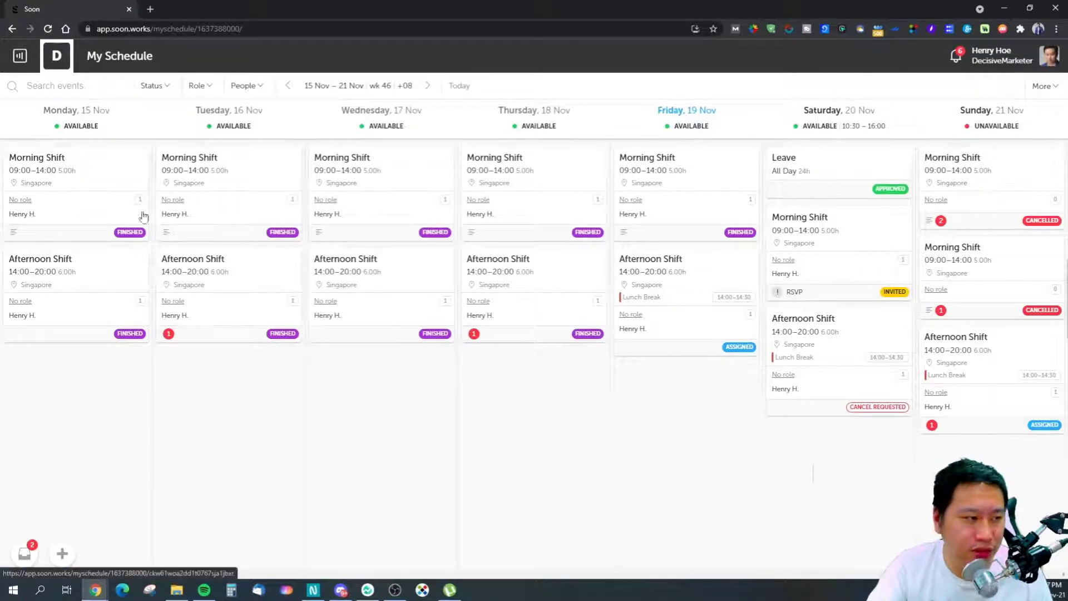
# Check the availability settings for Friday, 19 Nov and its date picker without updating them.
pyautogui.moveTo(825, 238)
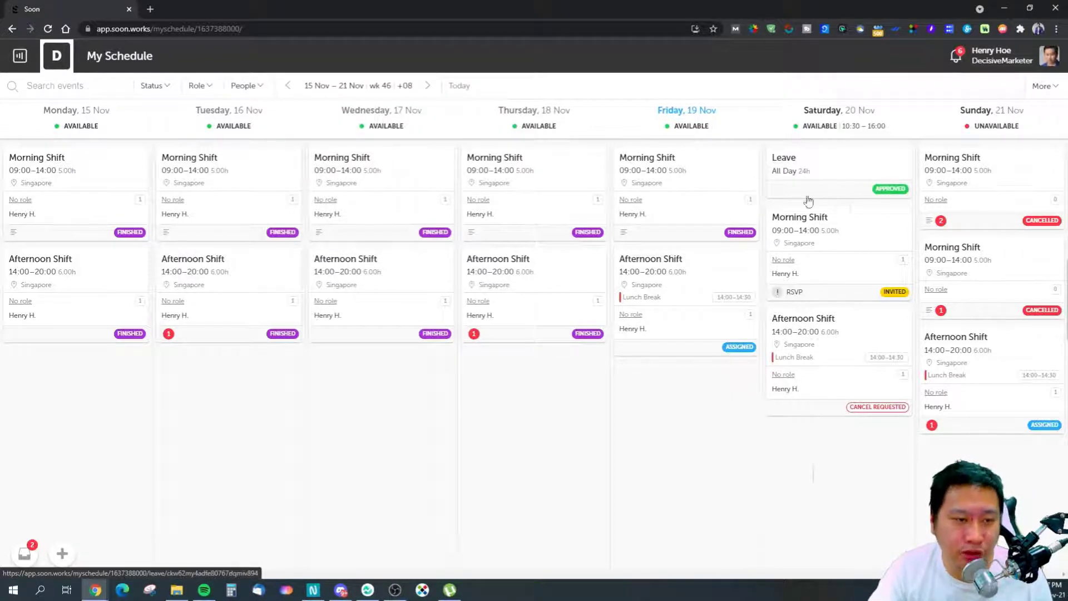
pyautogui.moveTo(799, 260)
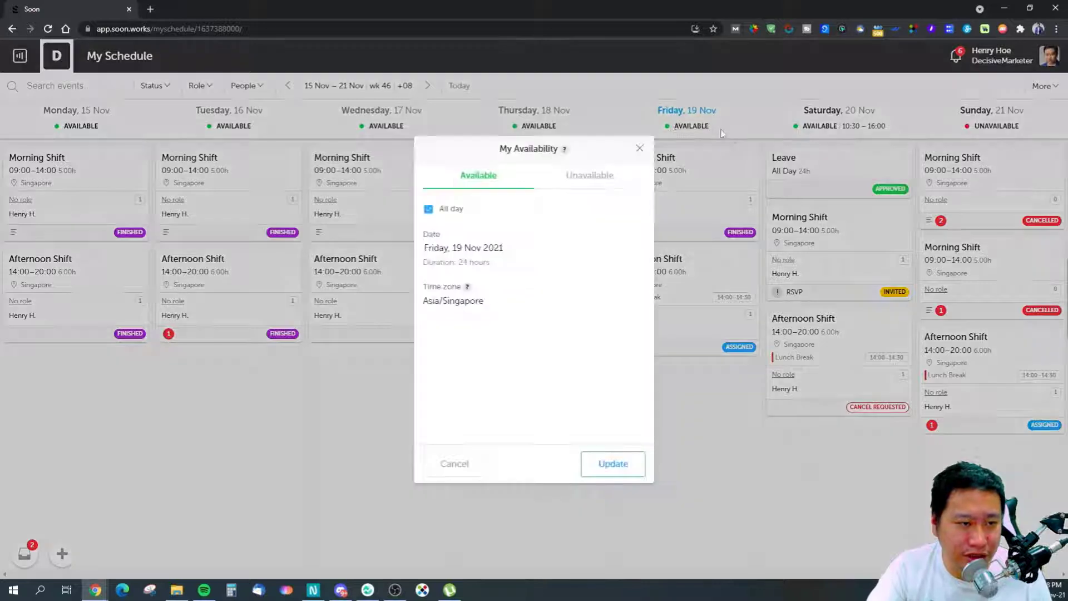
pyautogui.click(675, 125)
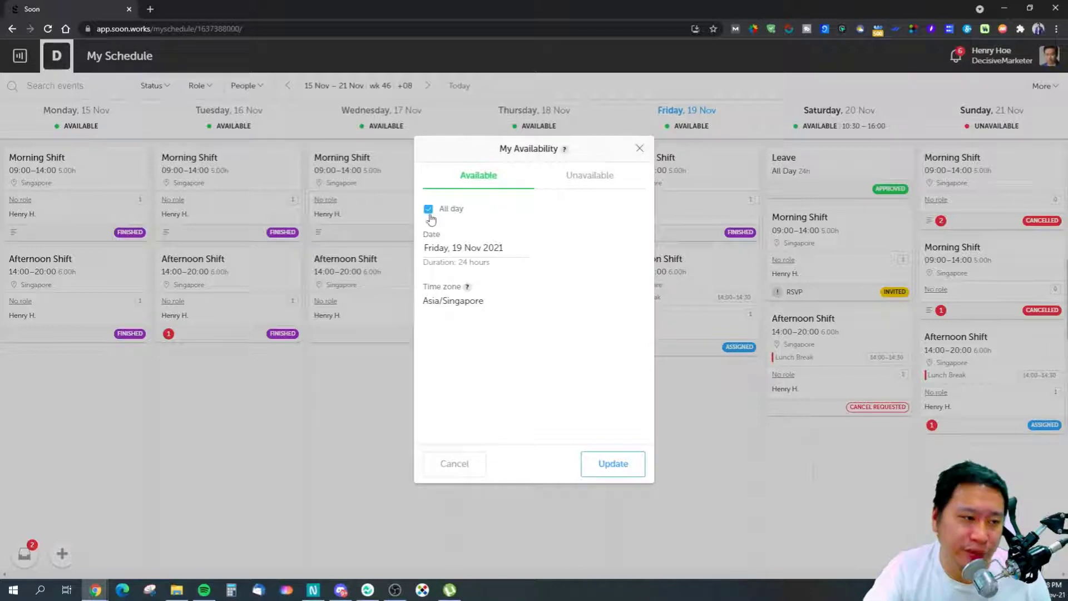
pyautogui.click(447, 251)
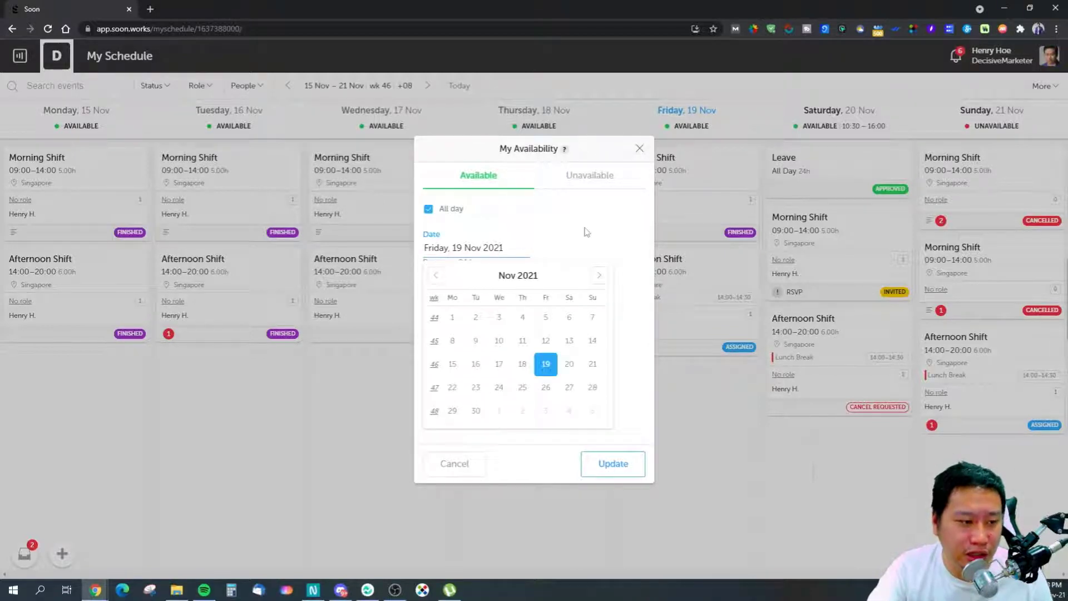
pyautogui.click(584, 233)
pyautogui.click(456, 253)
pyautogui.click(551, 236)
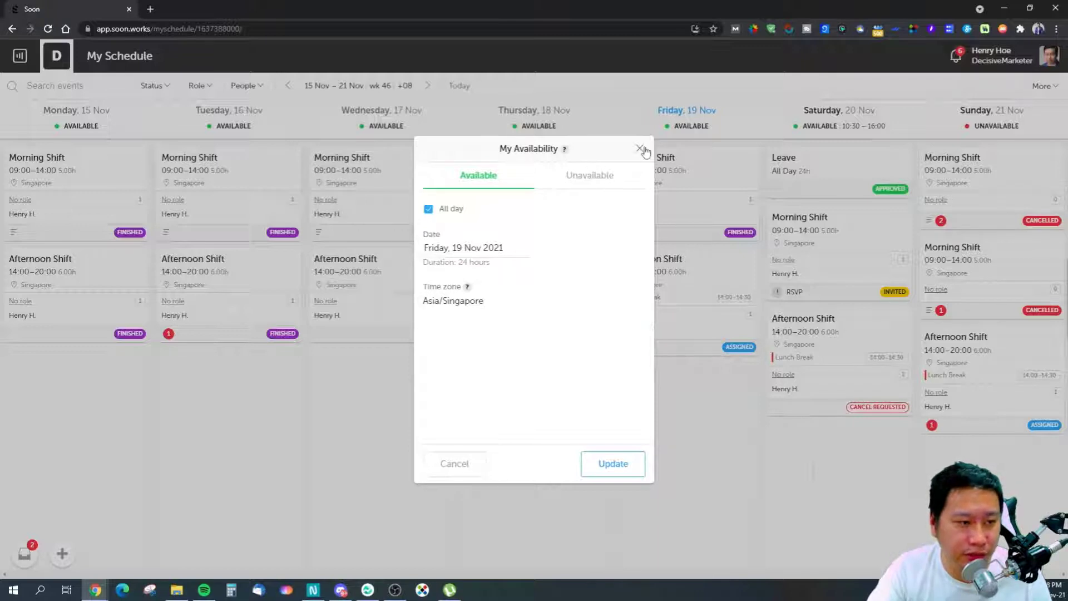
pyautogui.click(640, 149)
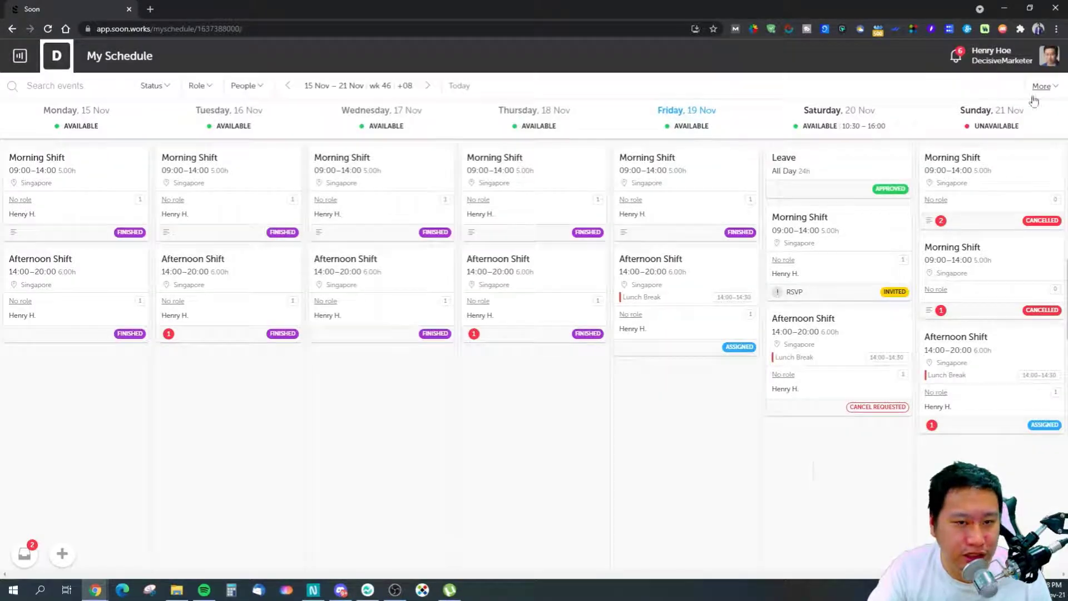
# Preview the Unavailable option for Friday, 19 Nov without updating, and check the schedule's additional options.
pyautogui.click(681, 126)
pyautogui.click(587, 186)
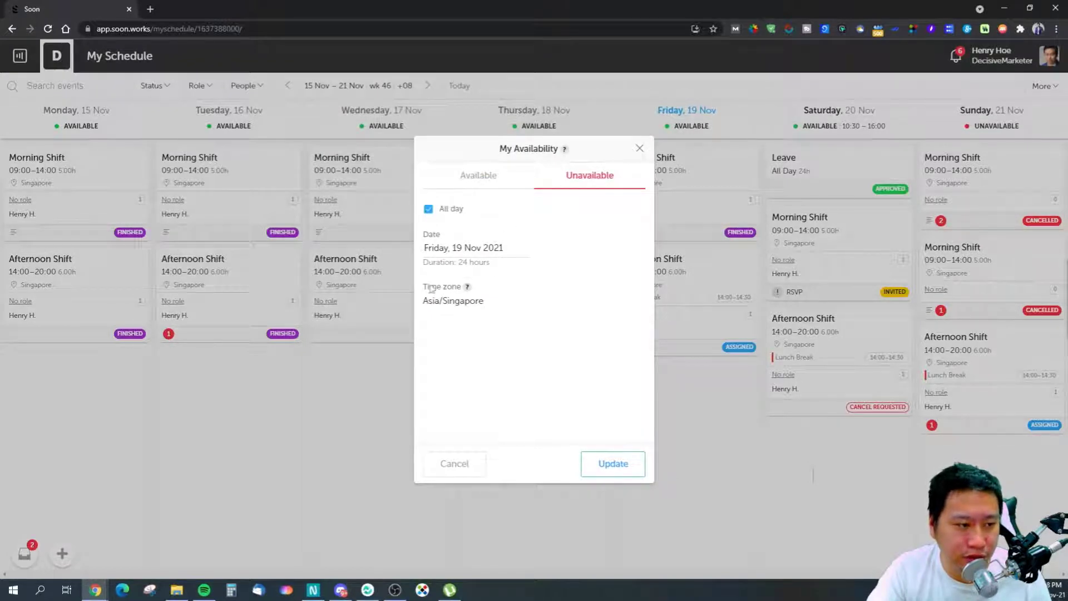
pyautogui.click(639, 148)
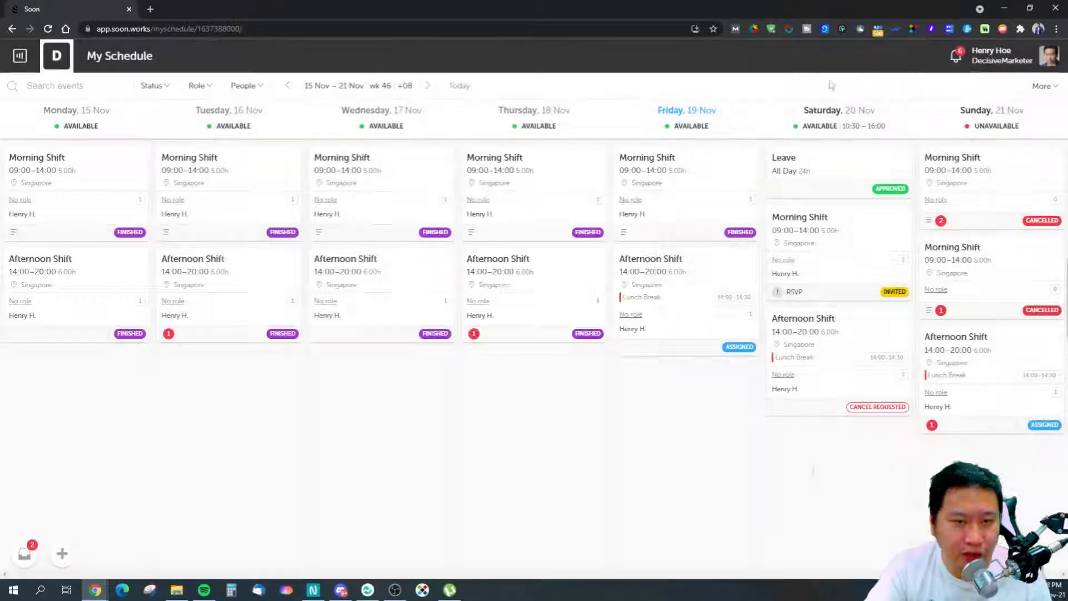
pyautogui.click(1041, 88)
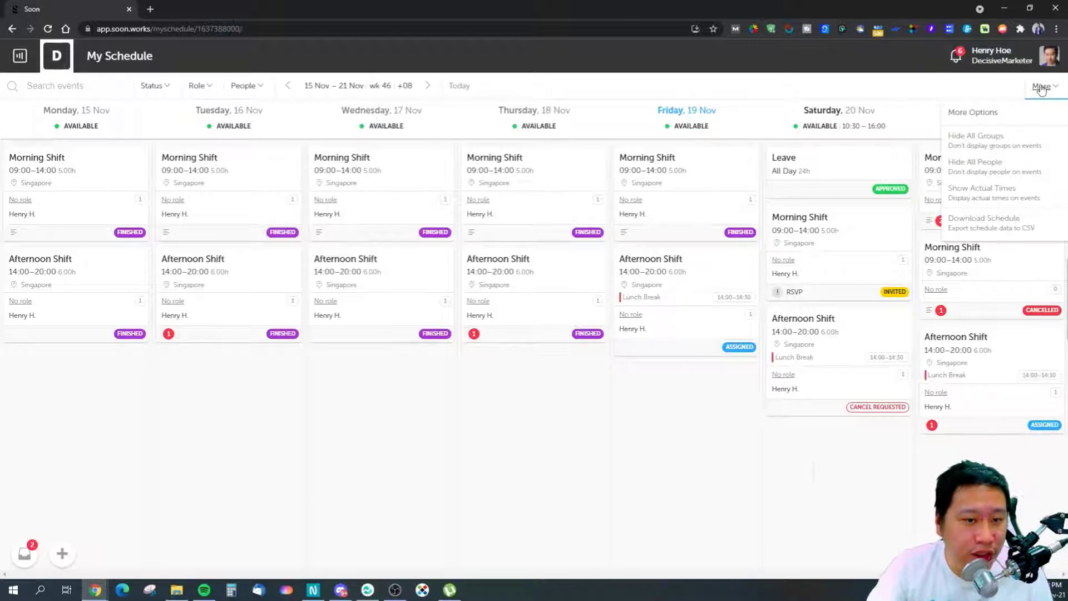
pyautogui.click(1041, 88)
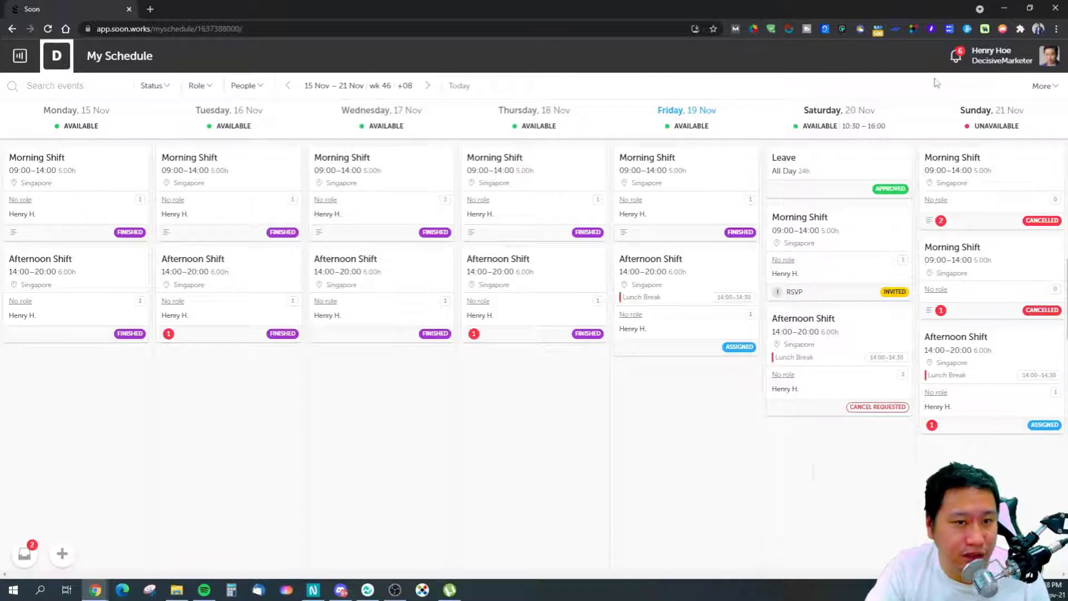
# Go to the team's Users page and view the team owner's profile with the contract hours and days.
pyautogui.click(20, 55)
pyautogui.click(60, 194)
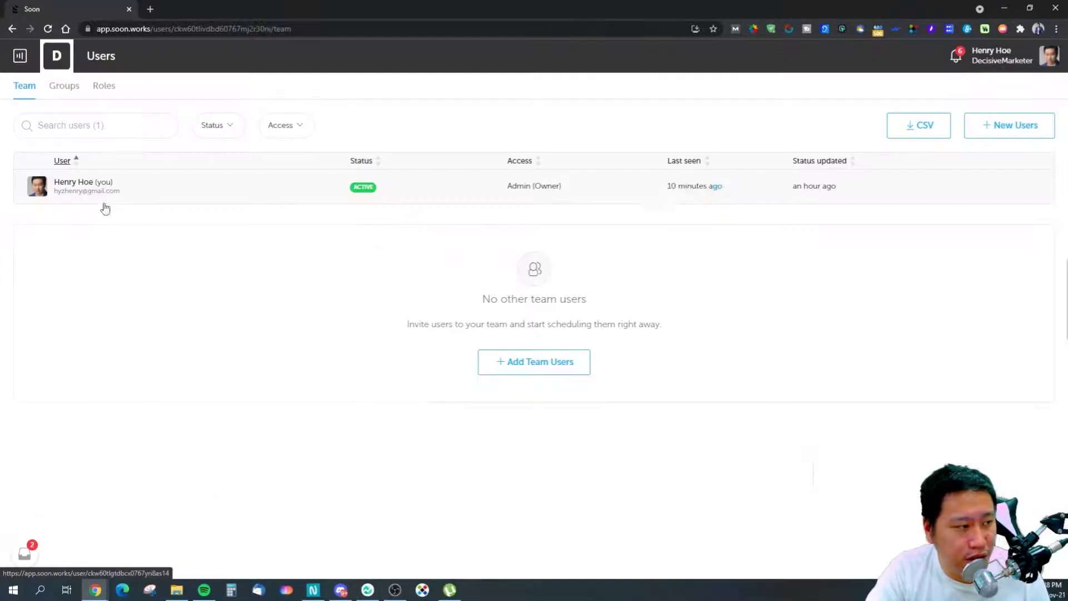
pyautogui.click(415, 202)
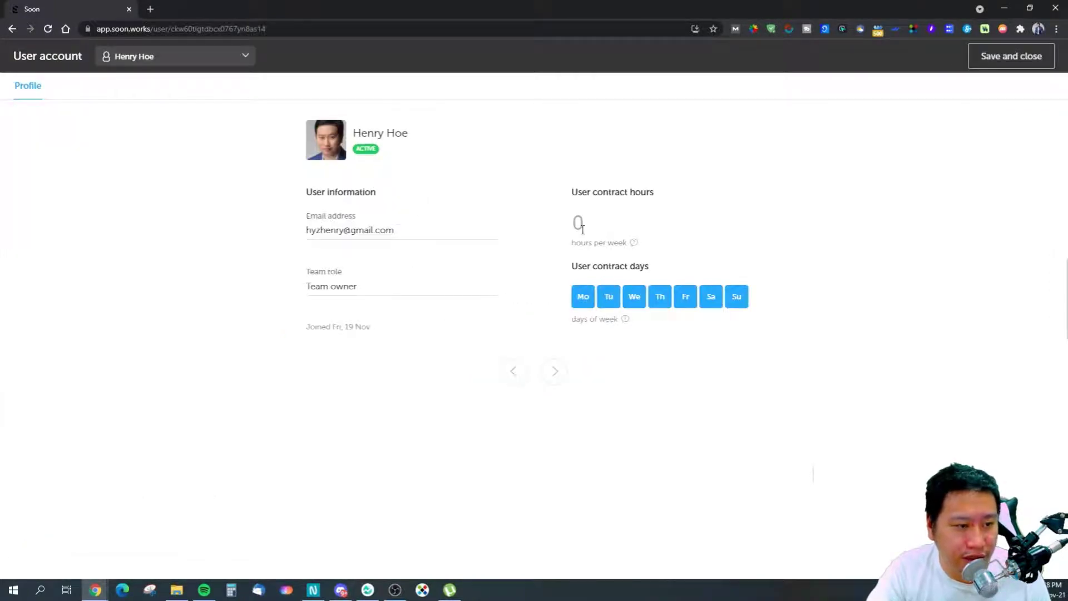
pyautogui.moveTo(627, 320)
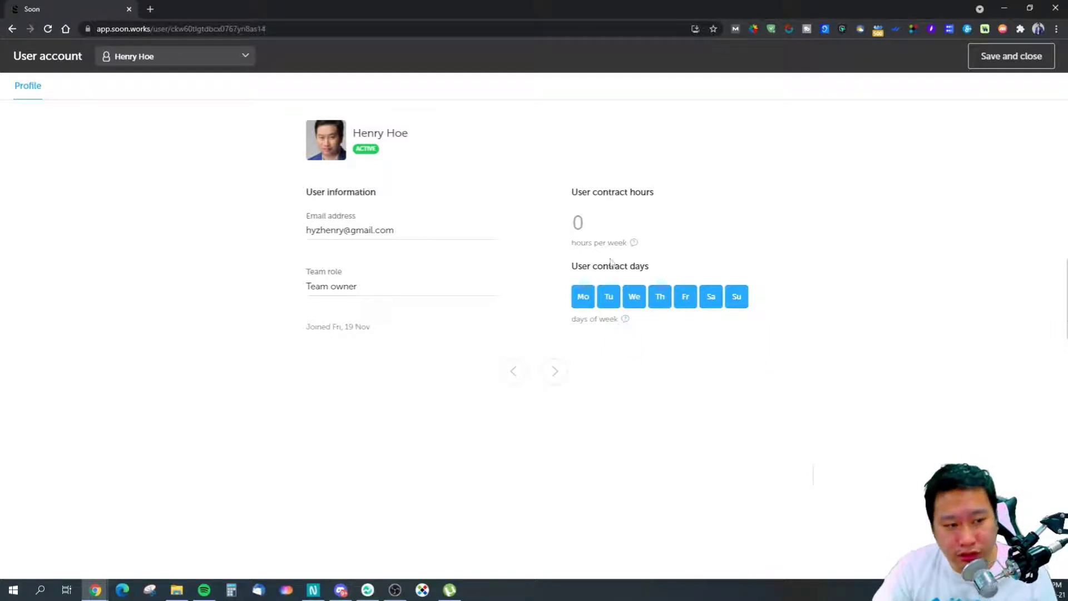
# Try 30 contract hours per week for the team owner, then clear the value again.
pyautogui.click(589, 226)
pyautogui.click(604, 211)
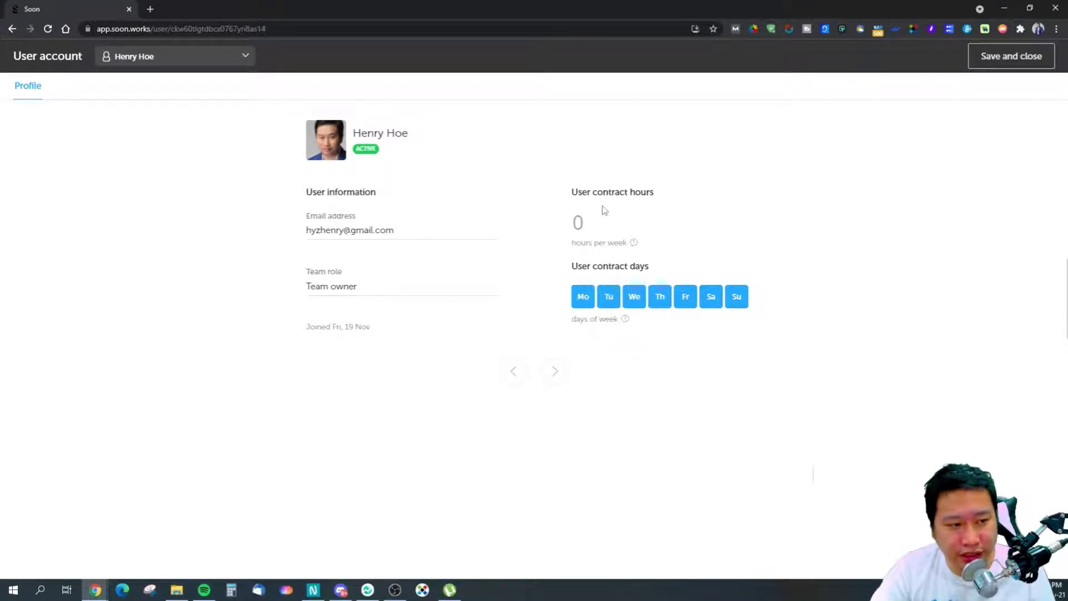
pyautogui.click(580, 227)
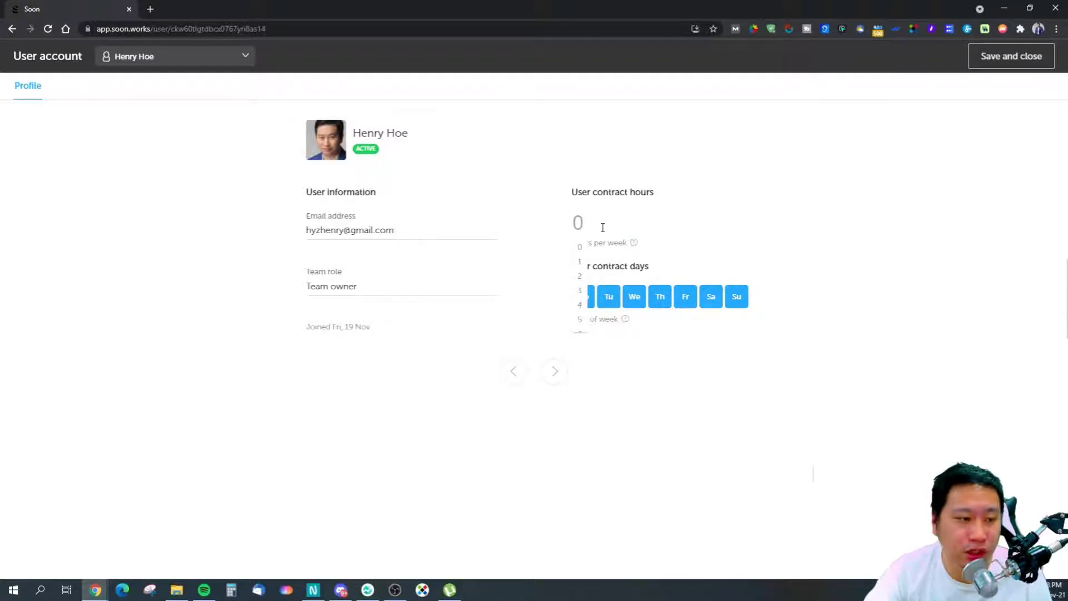
pyautogui.write('30')
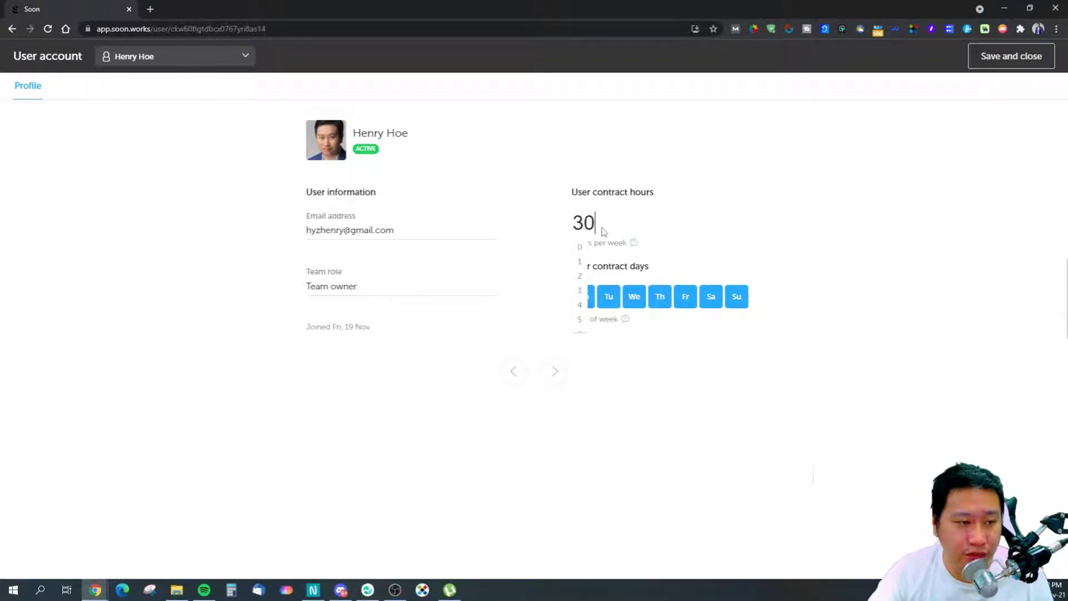
pyautogui.moveTo(602, 226); pyautogui.dragTo(574, 225)
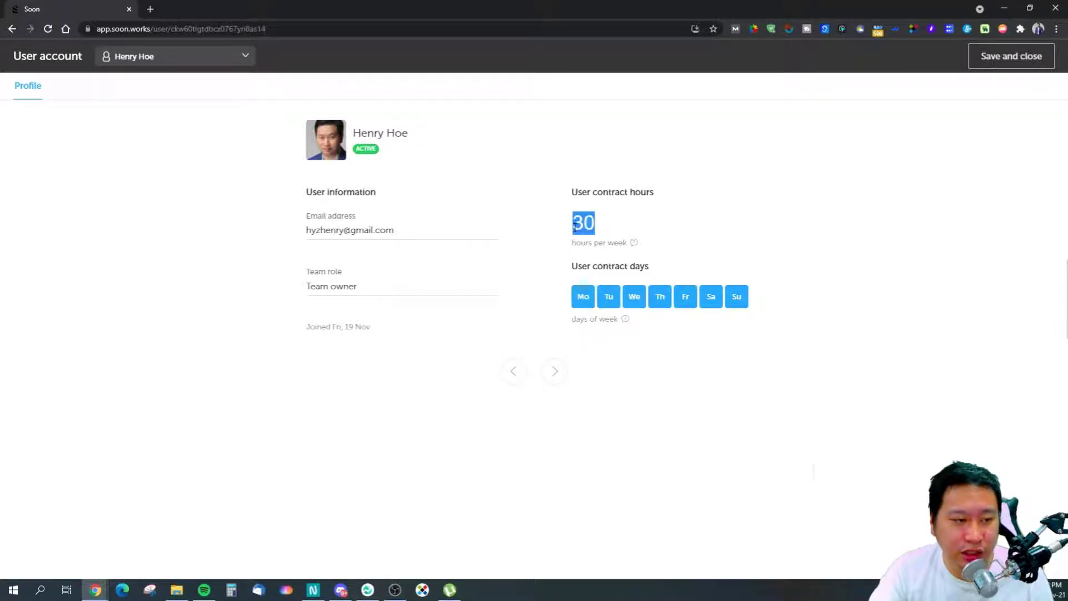
pyautogui.press('BackSpace')
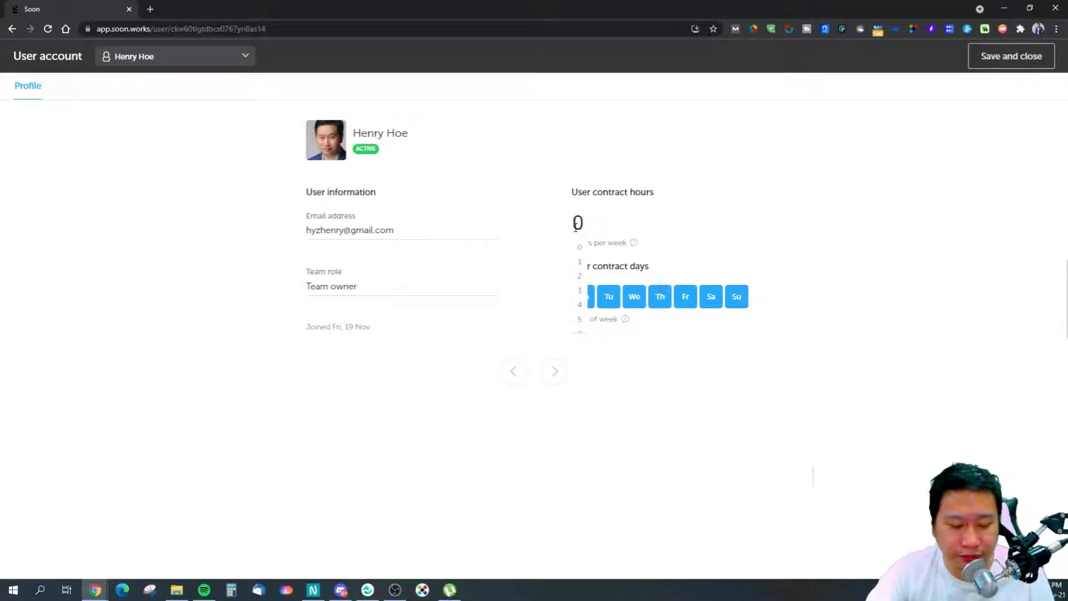
pyautogui.click(560, 222)
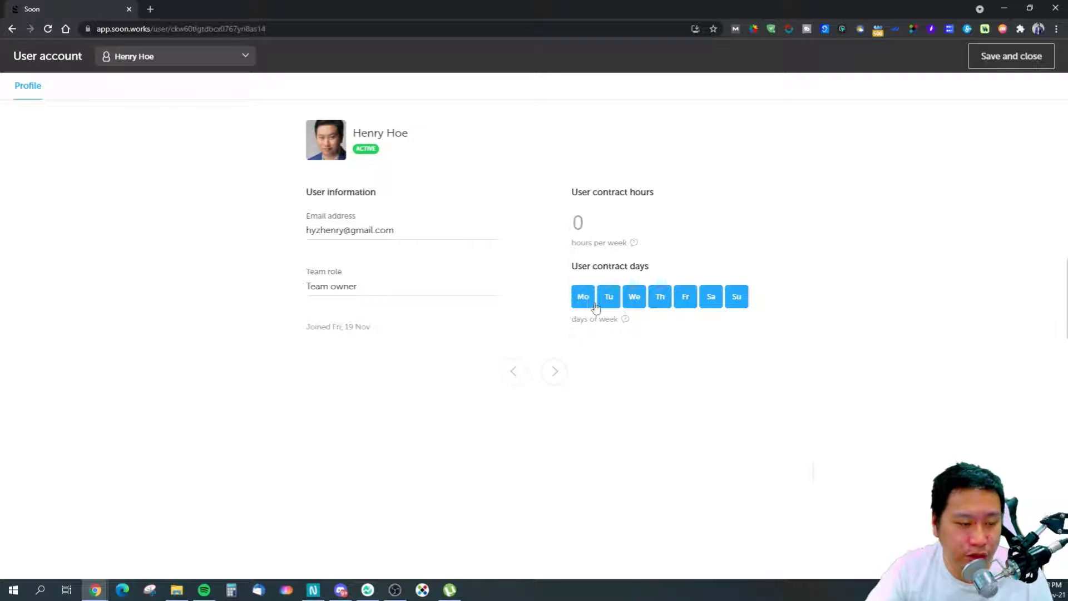
# Remove Saturday and Sunday from the contract days, restore both days, and return to the team user list.
pyautogui.click(712, 302)
pyautogui.click(737, 299)
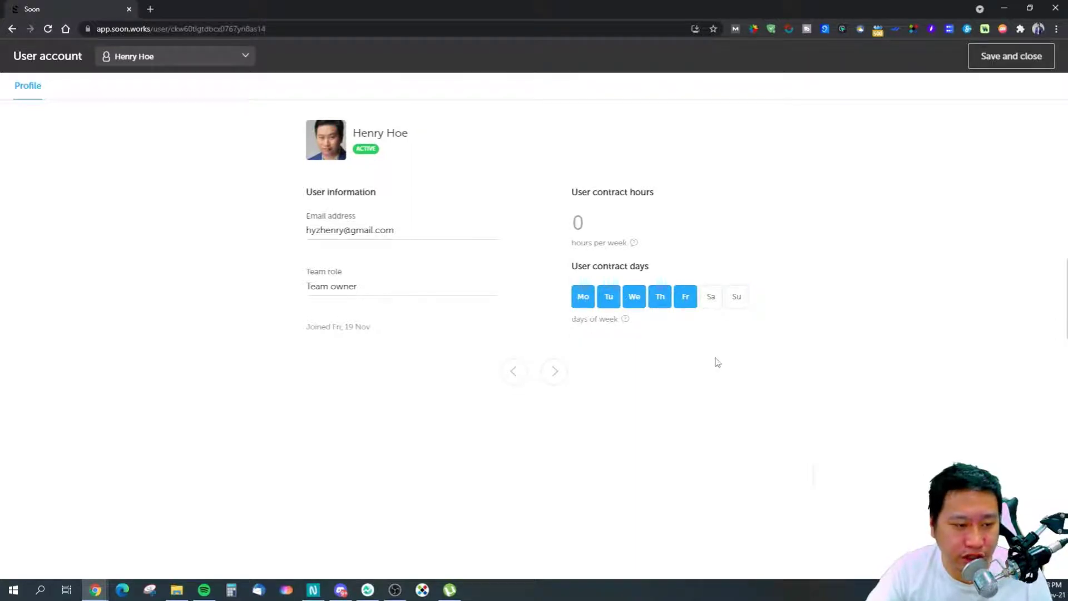
pyautogui.click(712, 301)
pyautogui.click(736, 297)
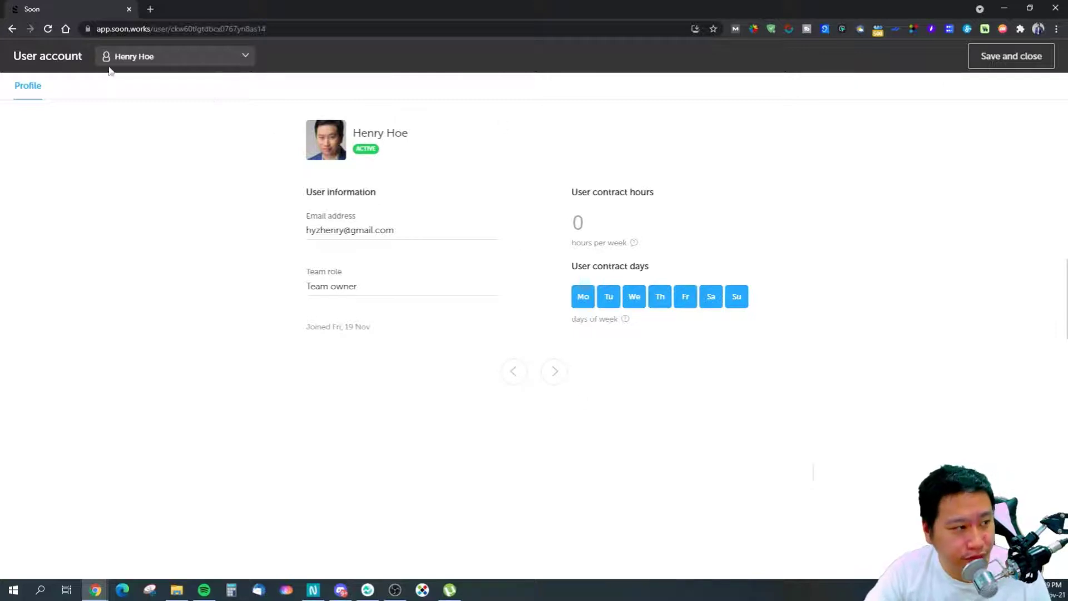
pyautogui.click(12, 28)
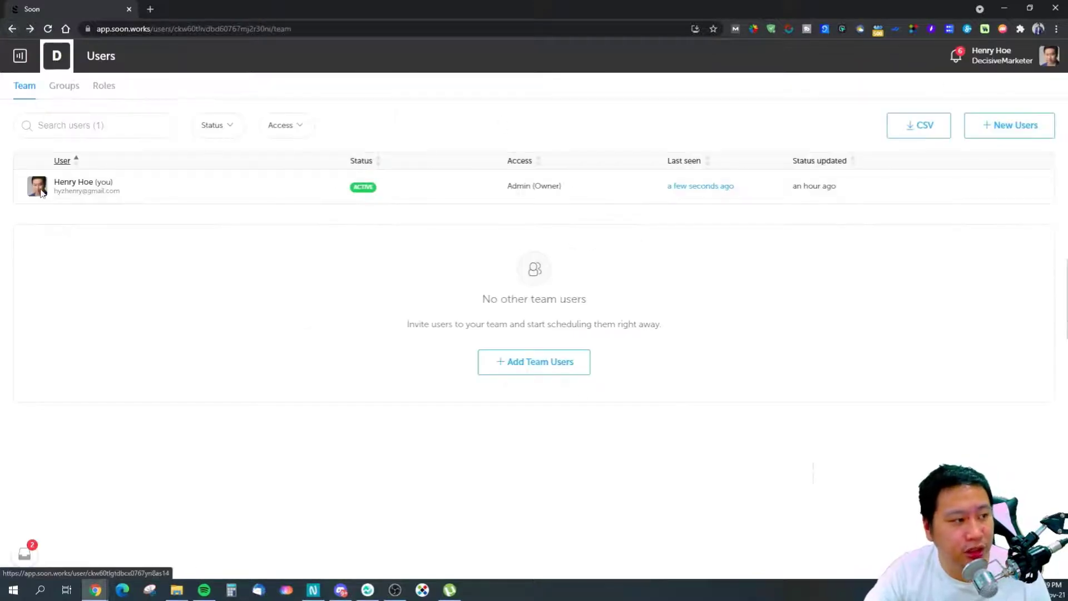
# View the team's user groups and its roles.
pyautogui.click(62, 95)
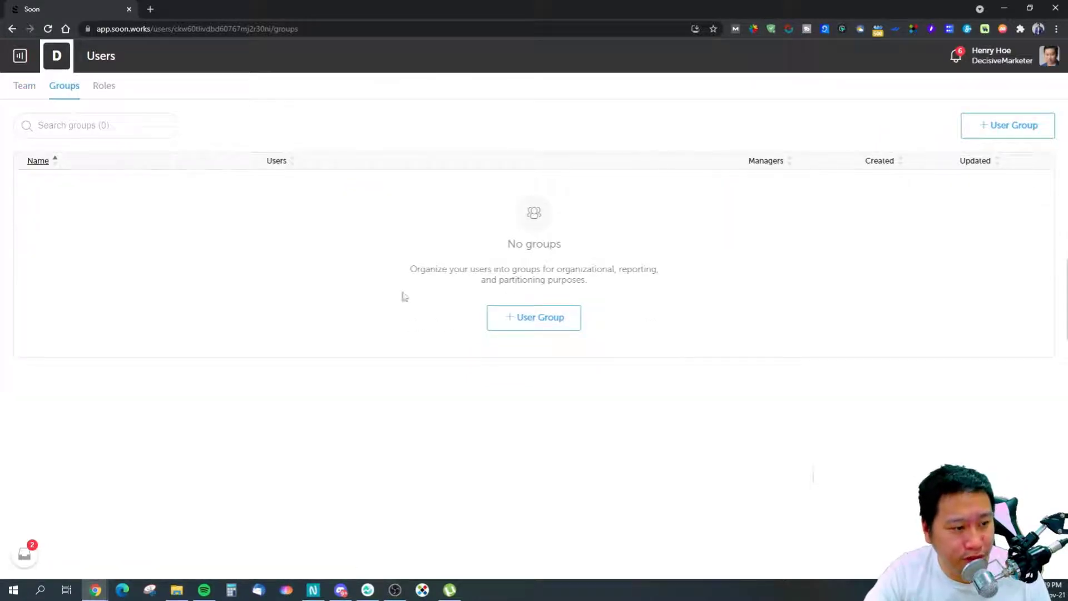
pyautogui.click(104, 91)
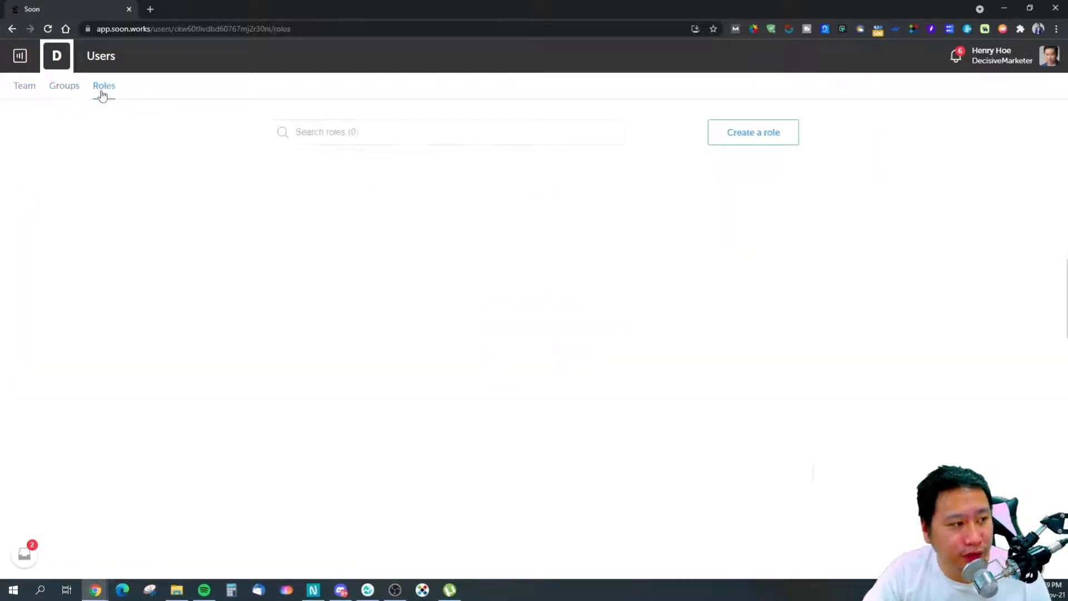
pyautogui.click(20, 56)
pyautogui.click(309, 140)
# Open the form for a new role and inspect its name and assignee fields.
pyautogui.click(723, 131)
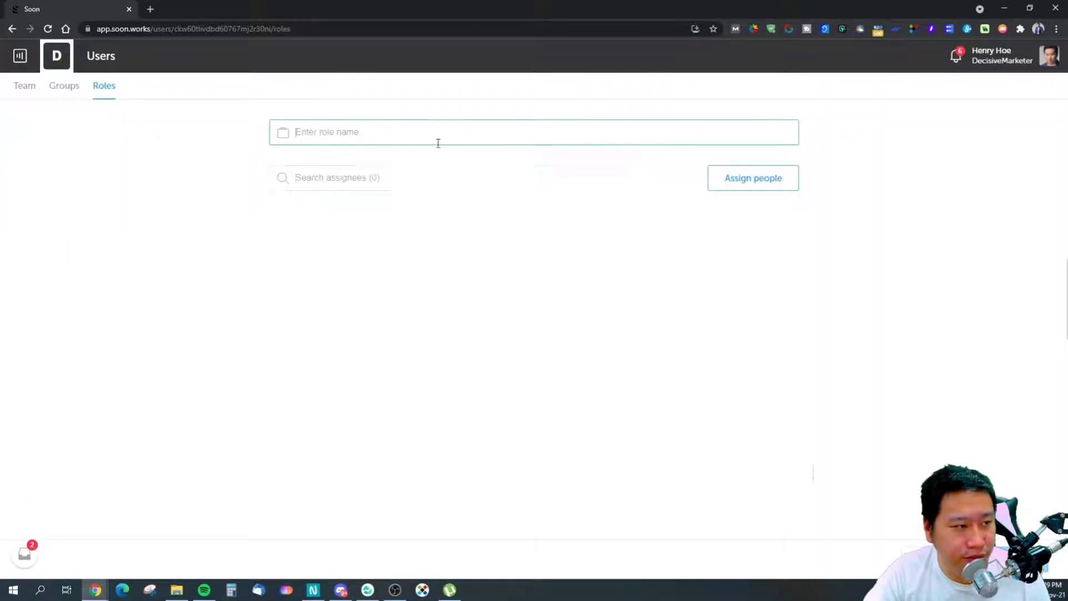
pyautogui.click(442, 178)
pyautogui.click(371, 137)
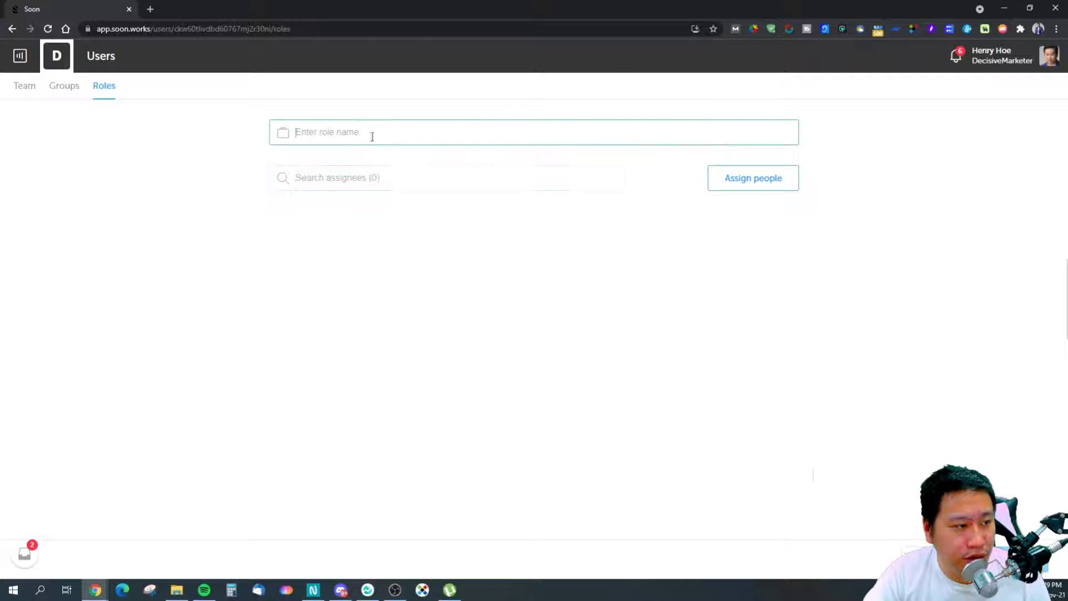
# Return to My Schedule and open the inbox with the actions required.
pyautogui.click(20, 55)
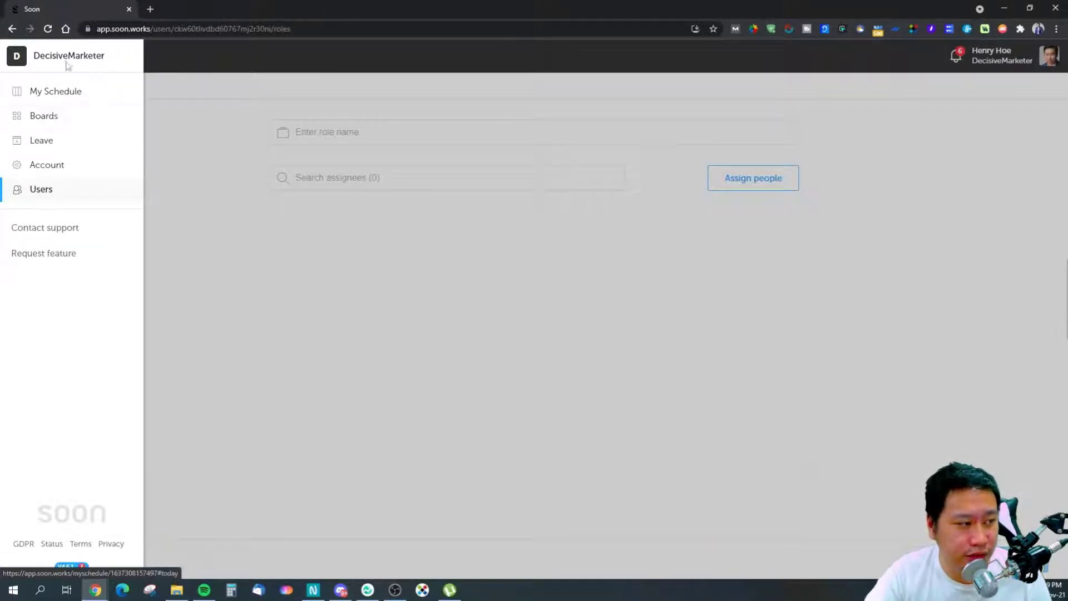
pyautogui.click(36, 89)
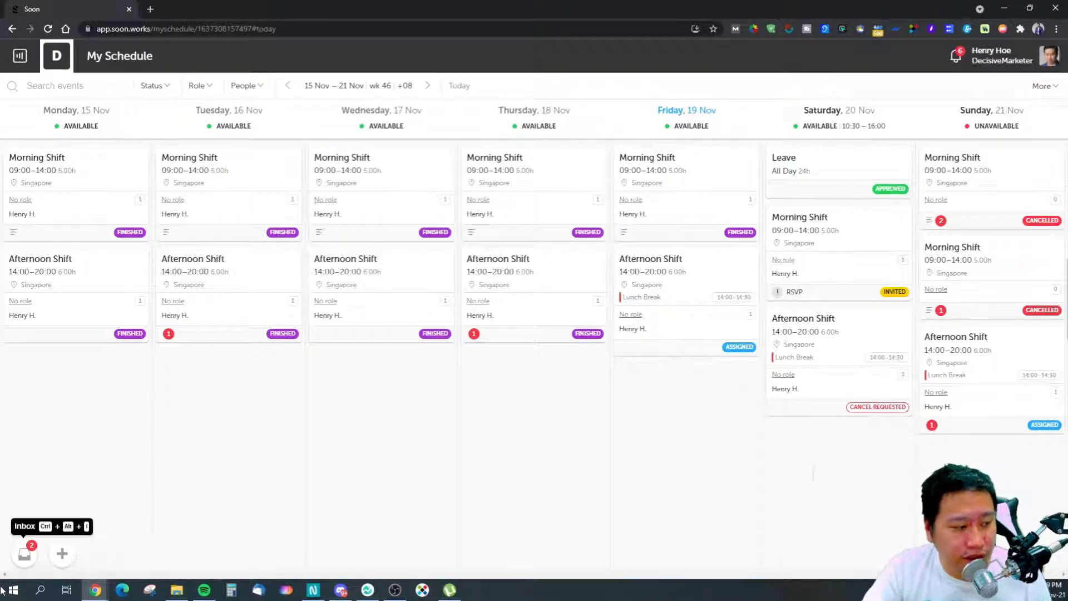
pyautogui.click(22, 555)
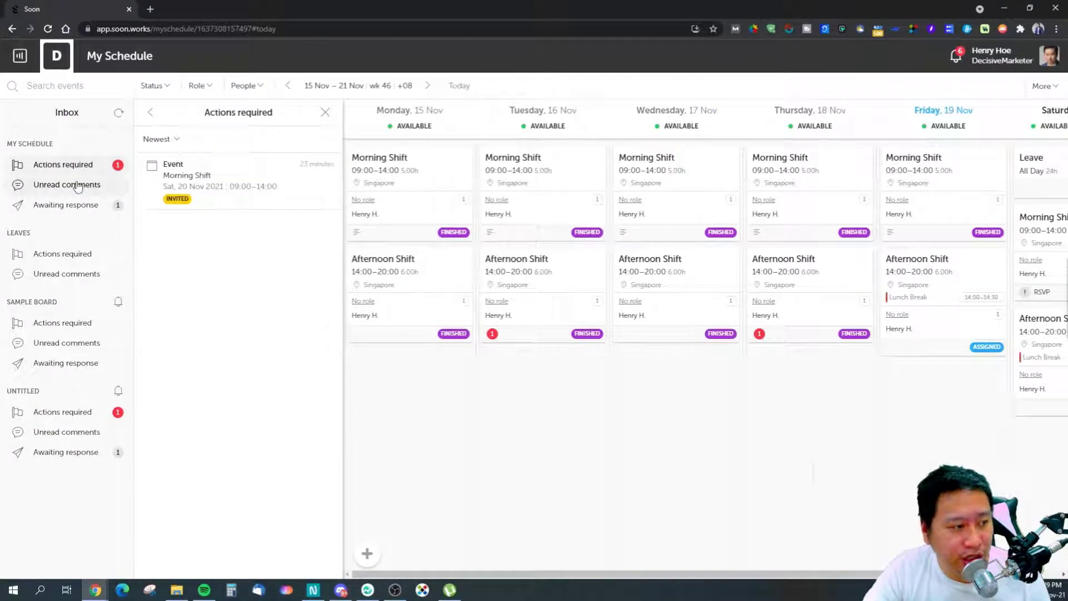
# Open the Morning Shift invitation for Saturday, 20 Nov and review its details, activities and comments section.
pyautogui.click(249, 187)
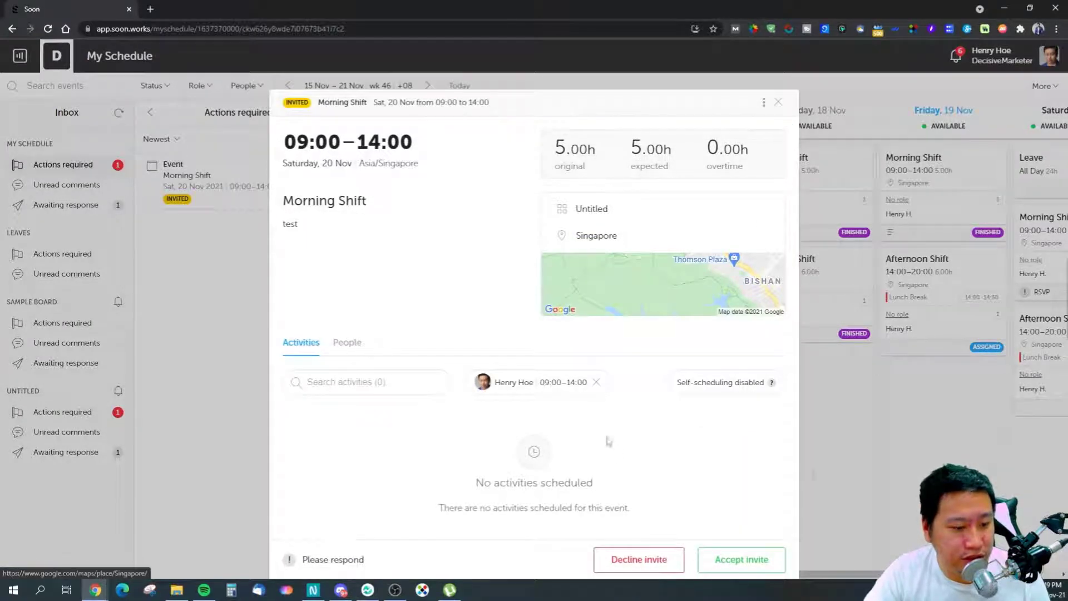
pyautogui.scroll(-3, 607, 434)
pyautogui.scroll(2, 394, 266)
pyautogui.scroll(-2, 599, 465)
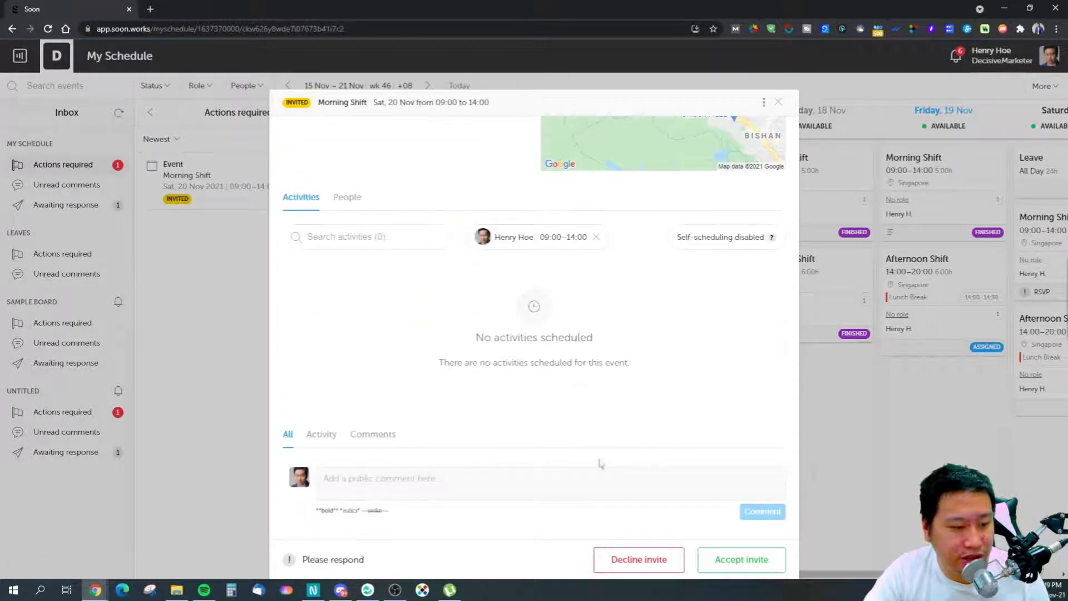
pyautogui.scroll(3, 542, 400)
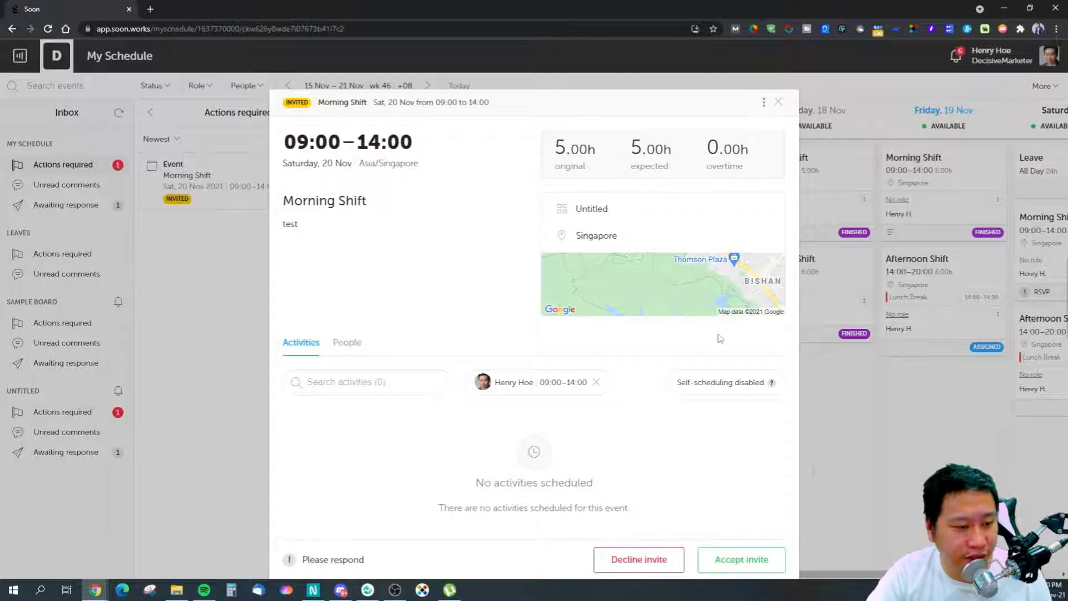
# Check My Schedule's unread comments, and read the info and conversation of the pending Afternoon Shift cancel request.
pyautogui.click(778, 102)
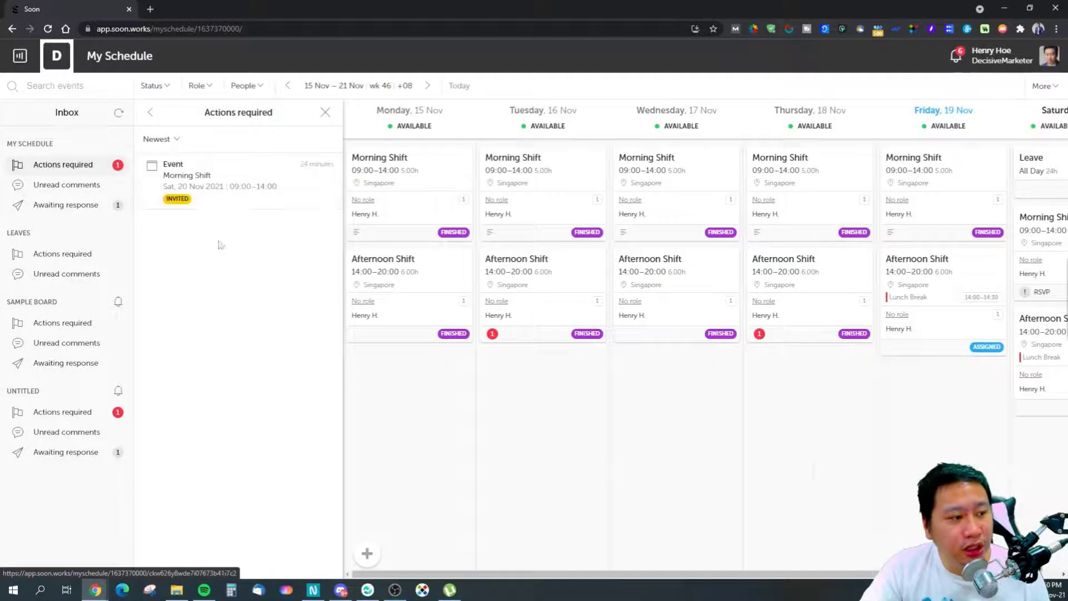
pyautogui.click(70, 184)
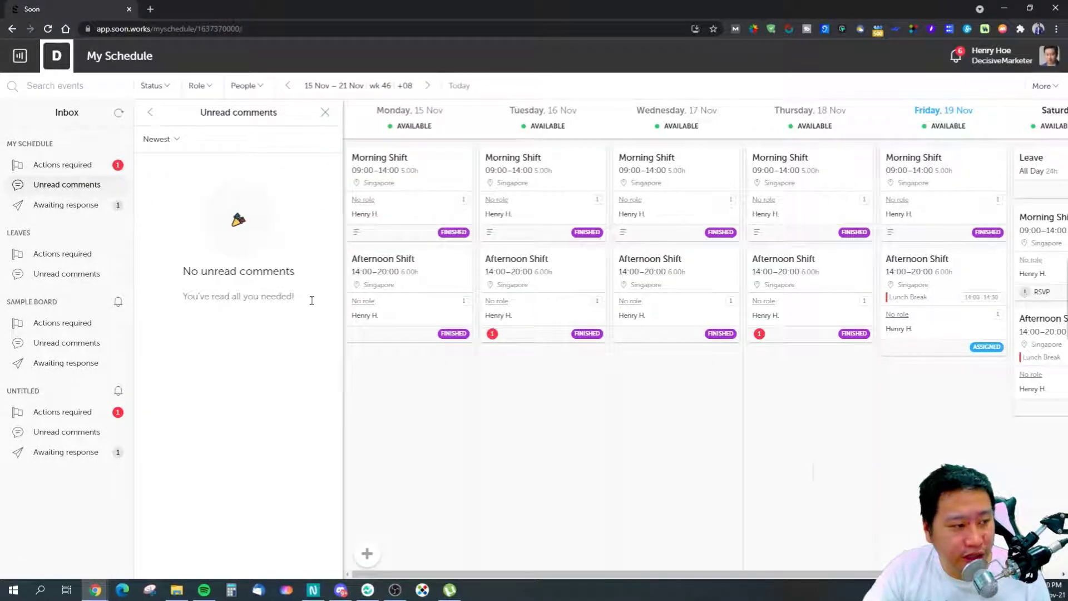
pyautogui.click(67, 205)
pyautogui.click(272, 198)
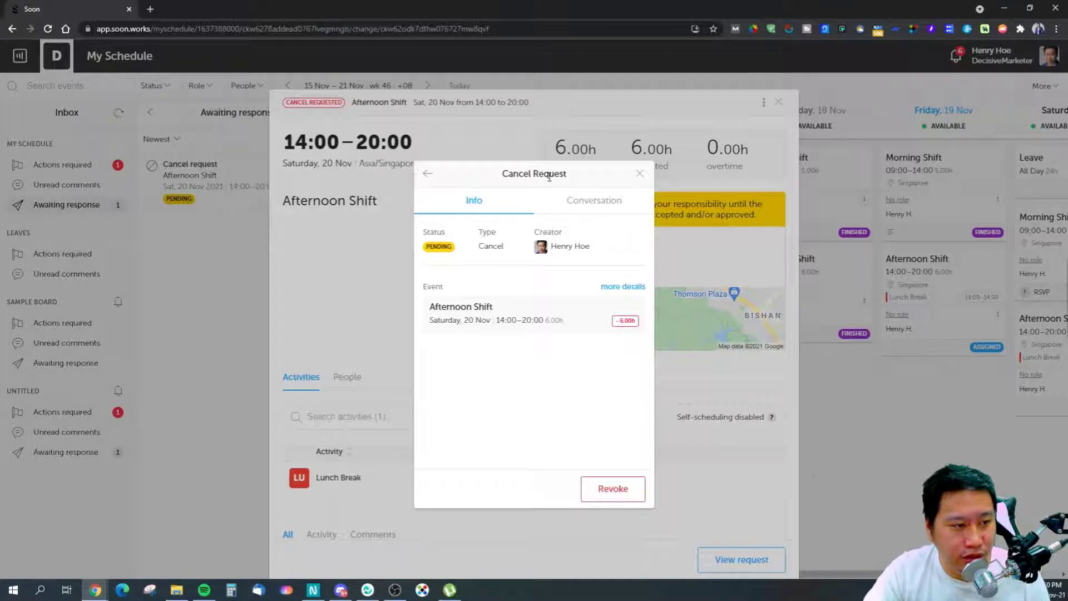
pyautogui.click(578, 207)
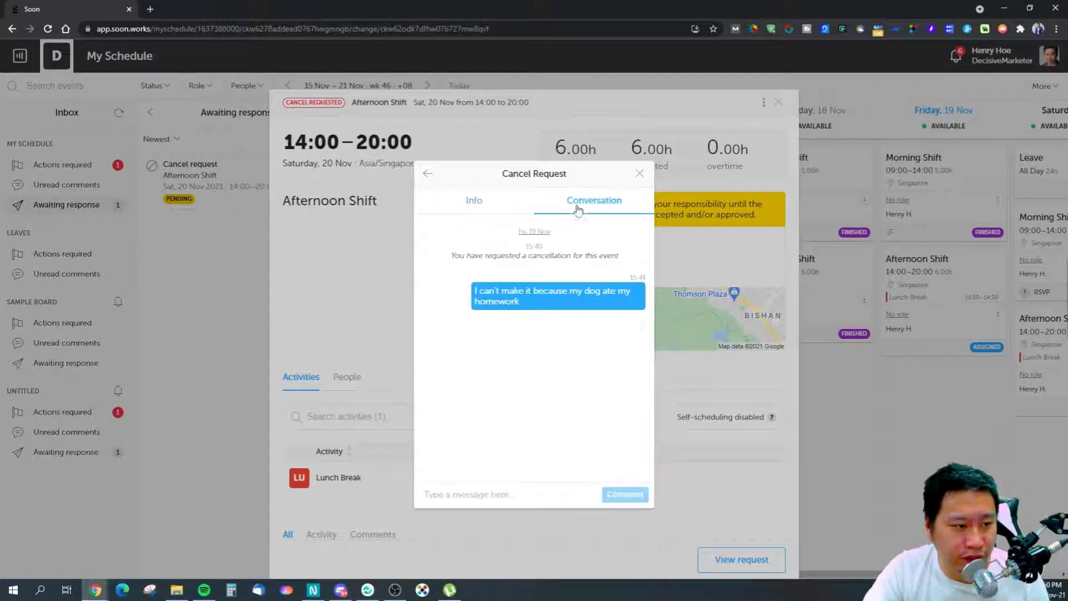
pyautogui.click(639, 174)
pyautogui.click(778, 103)
# Reopen the pending Afternoon Shift cancel request and examine its revoke option and the responsibility notice on the event.
pyautogui.click(196, 202)
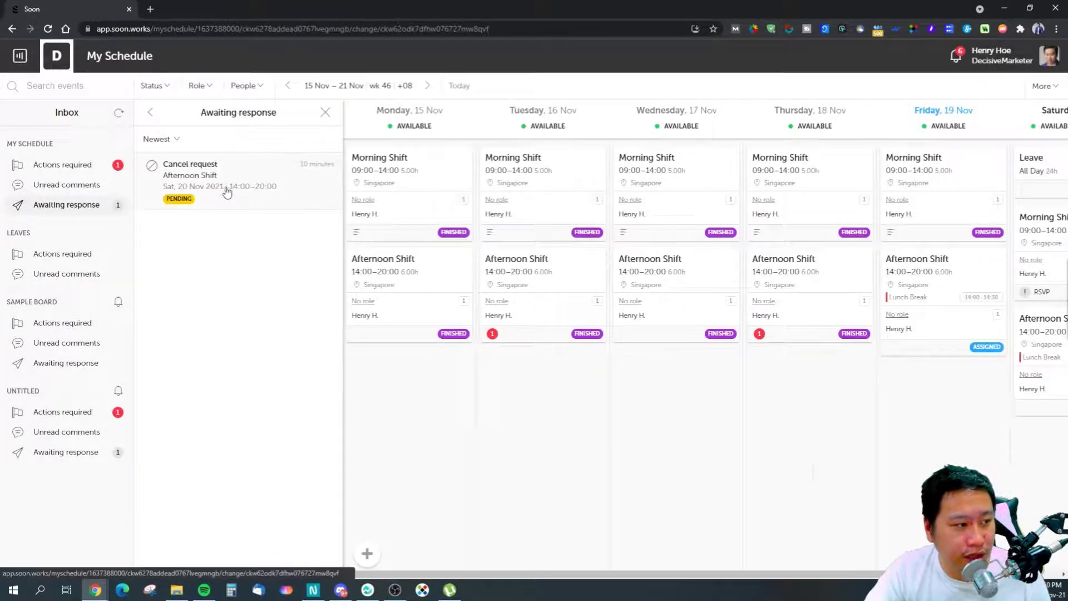
pyautogui.click(638, 174)
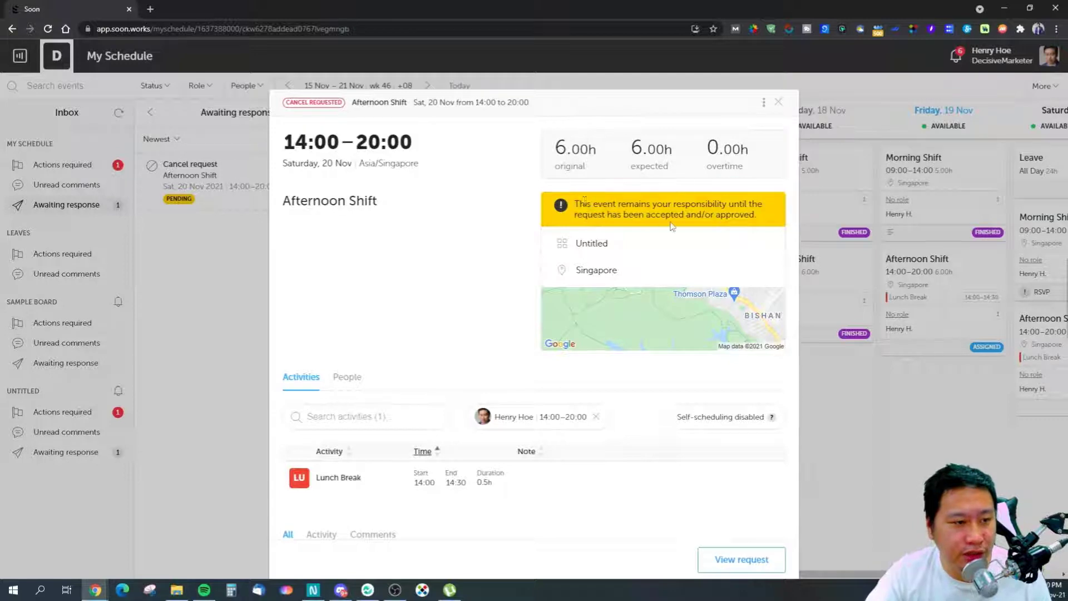
pyautogui.moveTo(575, 204); pyautogui.dragTo(702, 215)
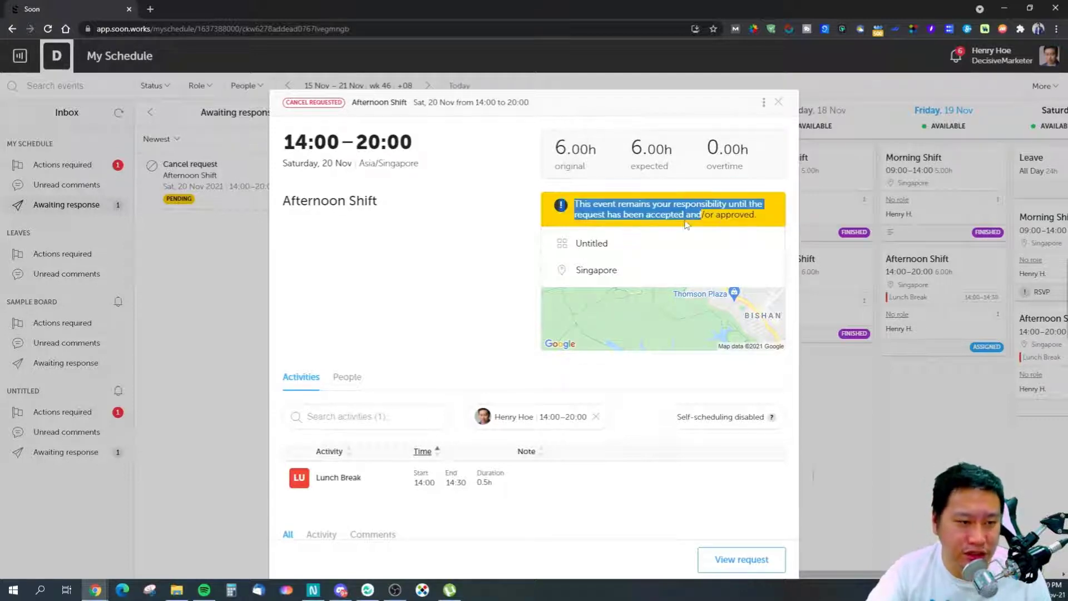
pyautogui.click(682, 214)
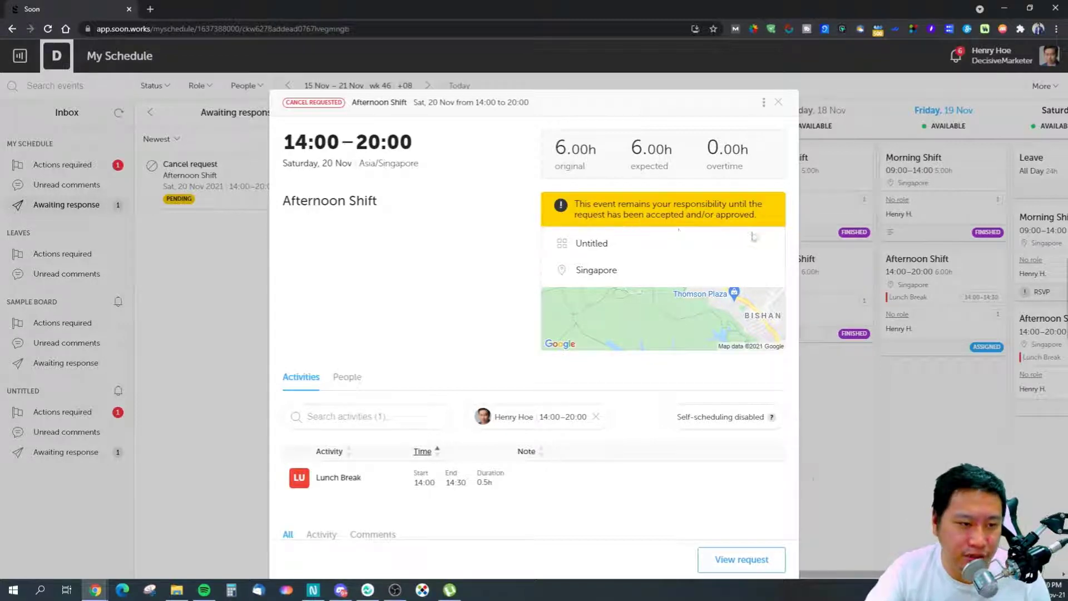
pyautogui.click(778, 103)
pyautogui.click(163, 208)
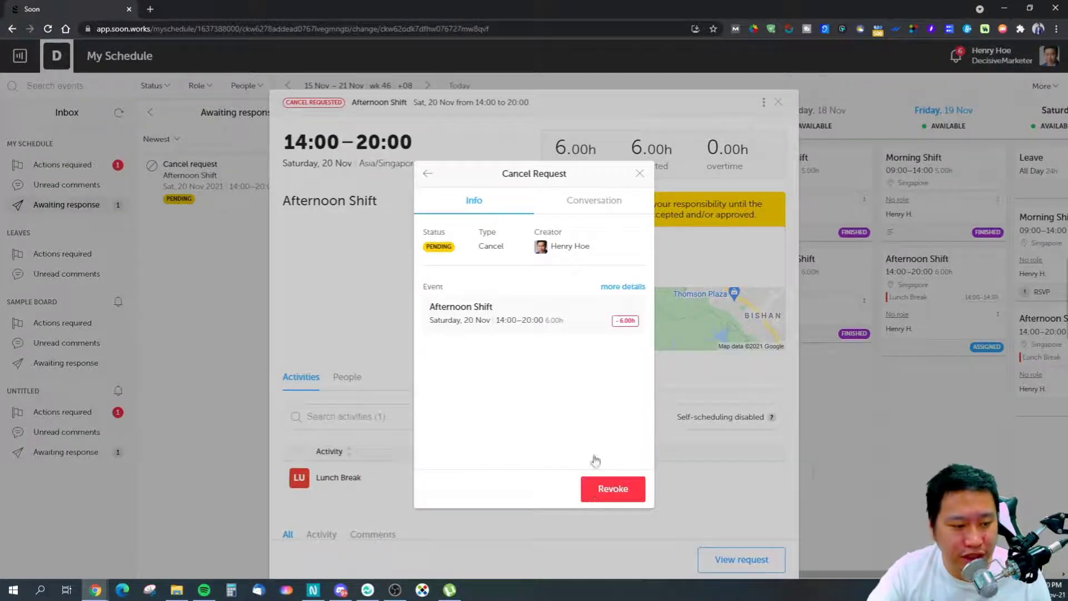
pyautogui.click(640, 179)
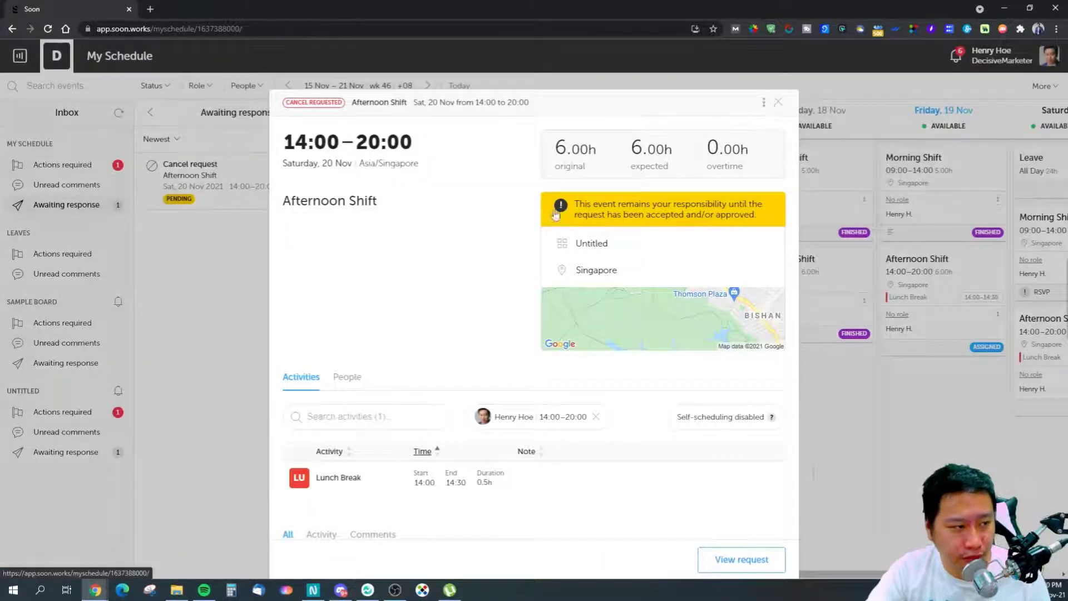
pyautogui.click(778, 102)
# Check the actions required and unread comments for leaves in the inbox, and close the inbox.
pyautogui.click(56, 254)
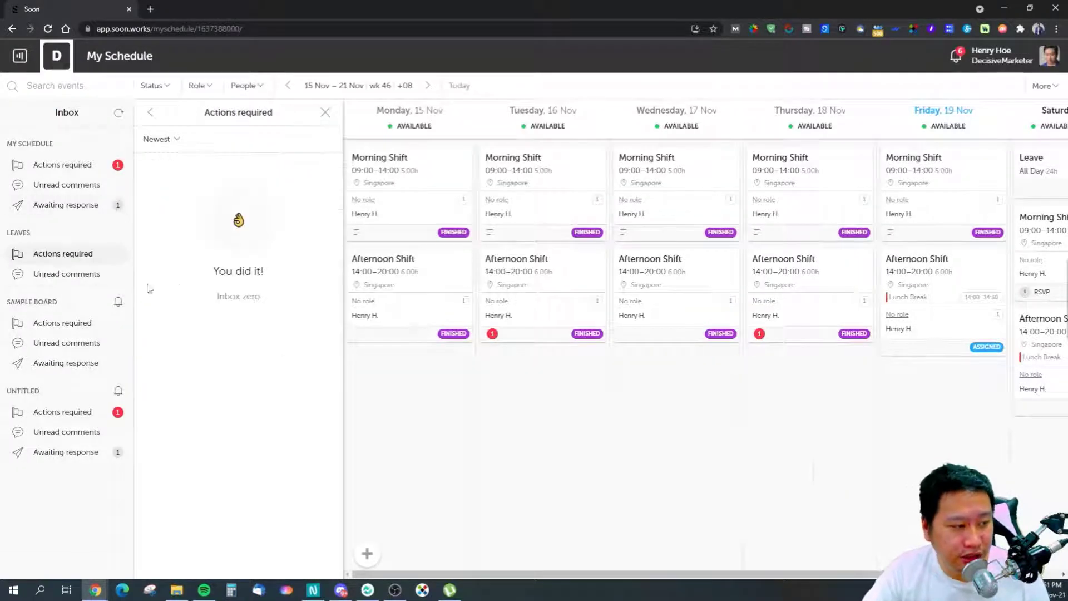
pyautogui.click(71, 274)
pyautogui.click(71, 255)
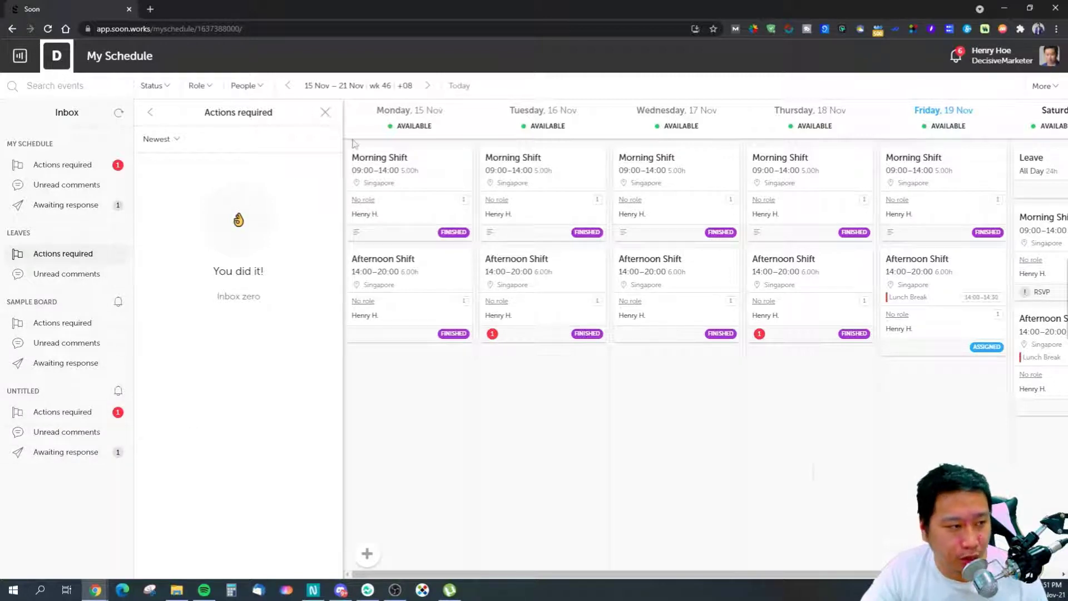
pyautogui.click(327, 117)
# Open the new leave request form, inspect its category choices and other fields, and close it without requesting leave.
pyautogui.click(62, 553)
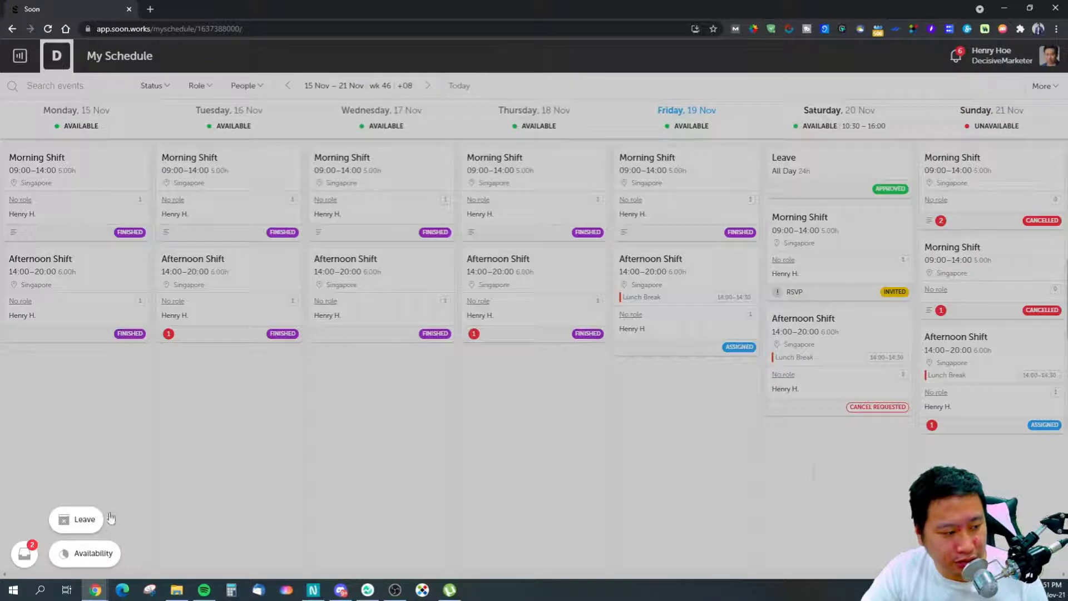
pyautogui.click(81, 520)
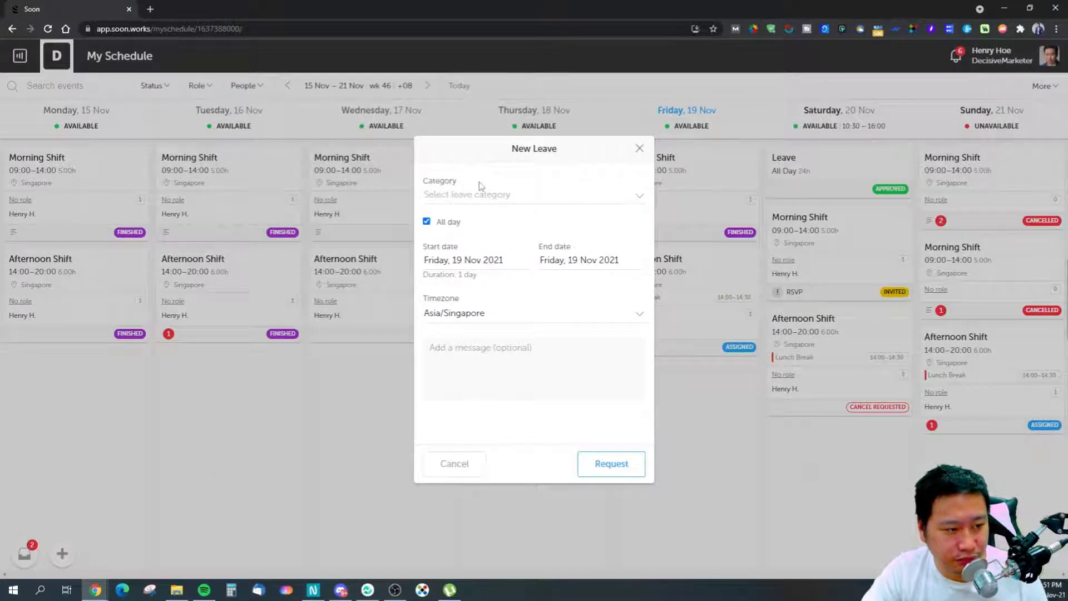
pyautogui.click(489, 205)
pyautogui.click(489, 206)
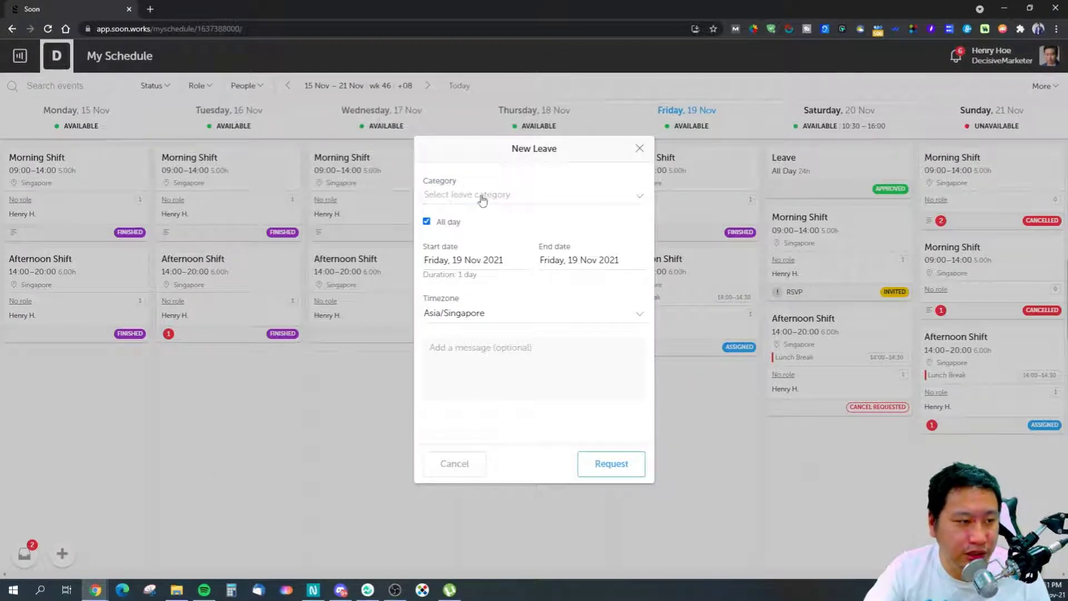
pyautogui.click(481, 199)
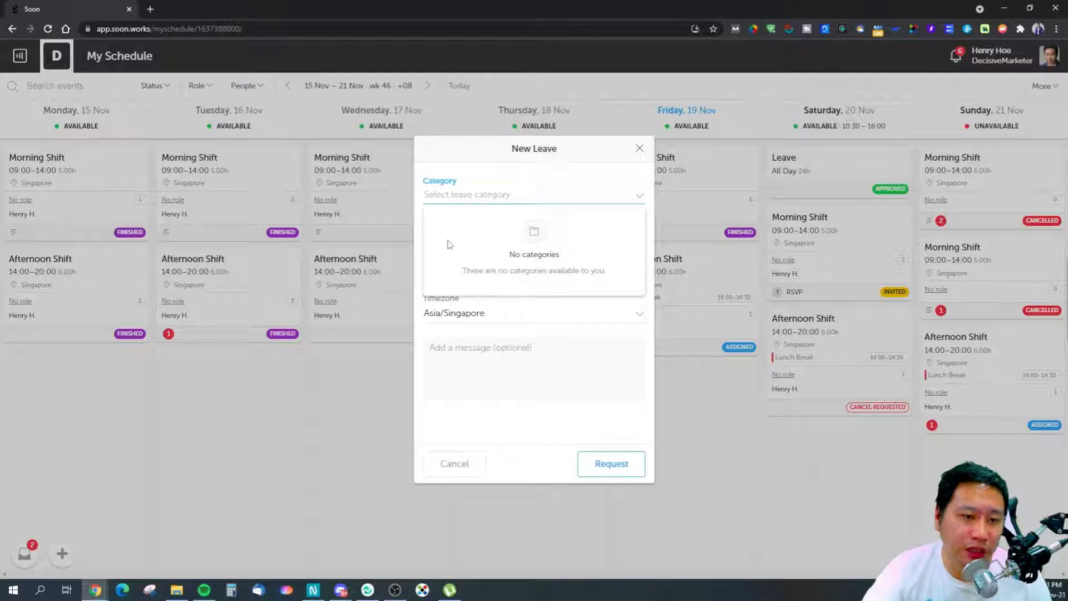
pyautogui.click(611, 196)
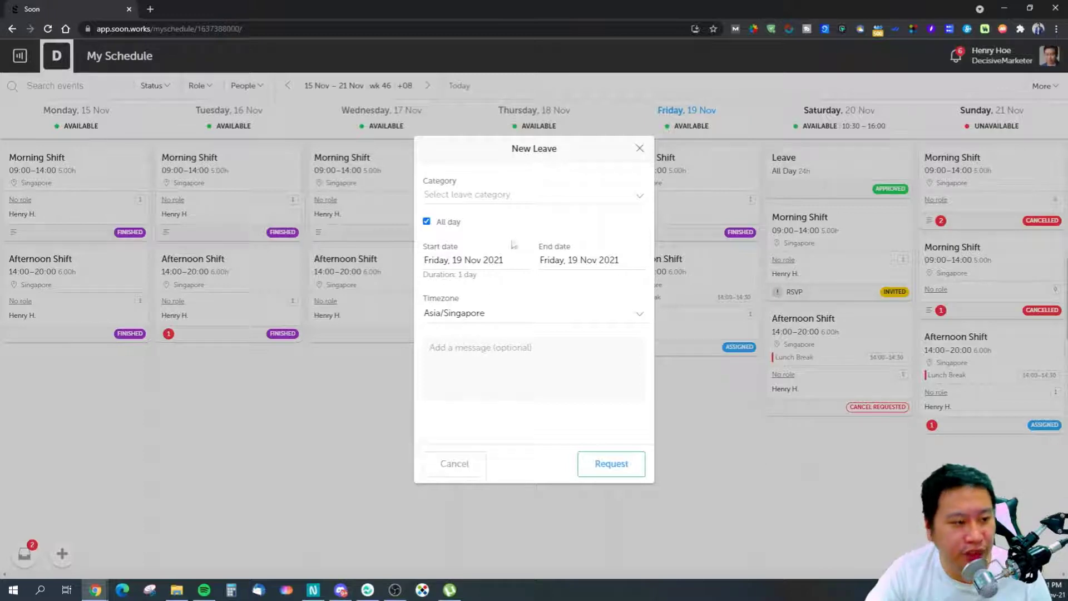
pyautogui.click(639, 149)
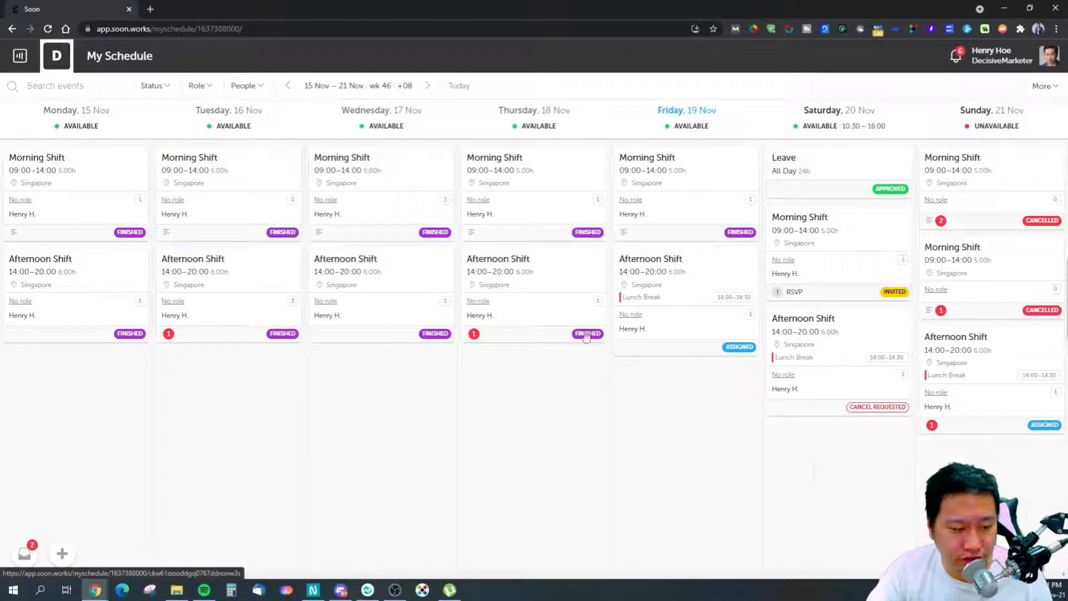
# Explore the My Availability form by choosing Saturday, 20 Nov 2021 as the date, and close it without updating.
pyautogui.click(24, 553)
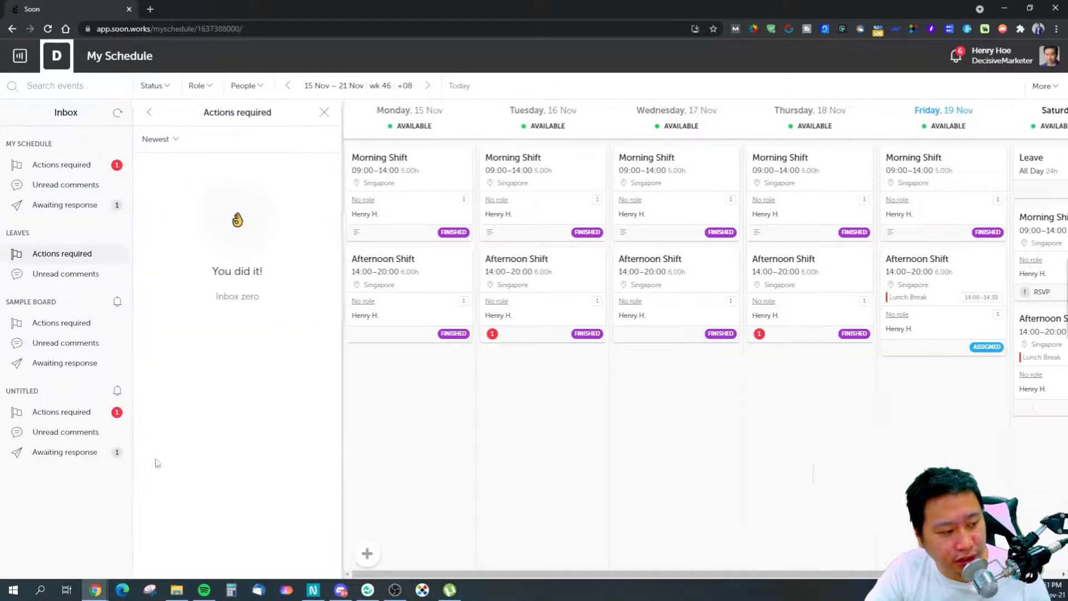
pyautogui.click(325, 113)
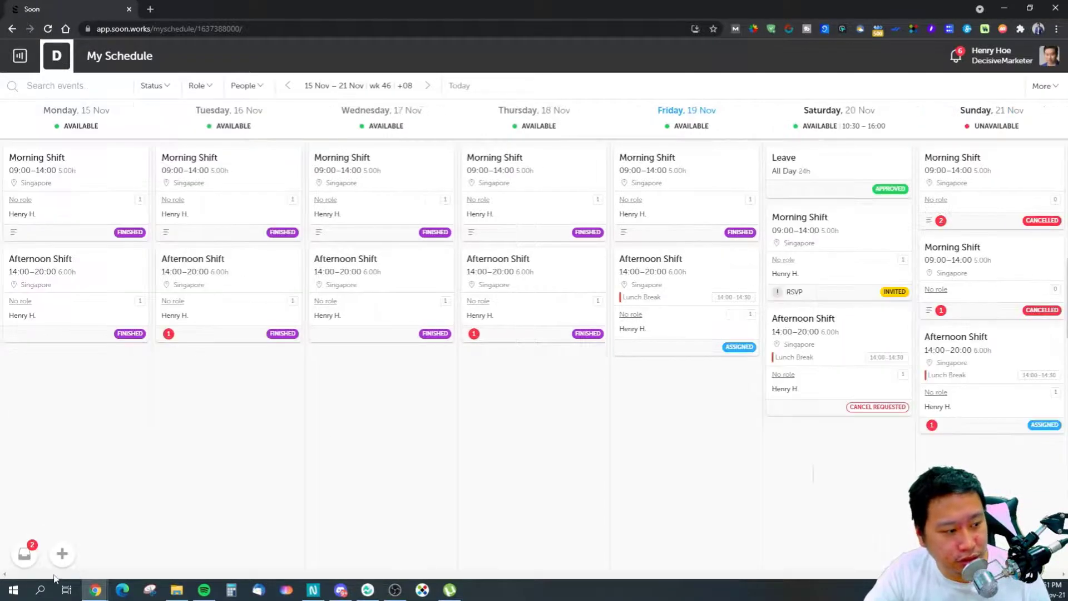
pyautogui.click(65, 553)
pyautogui.click(92, 555)
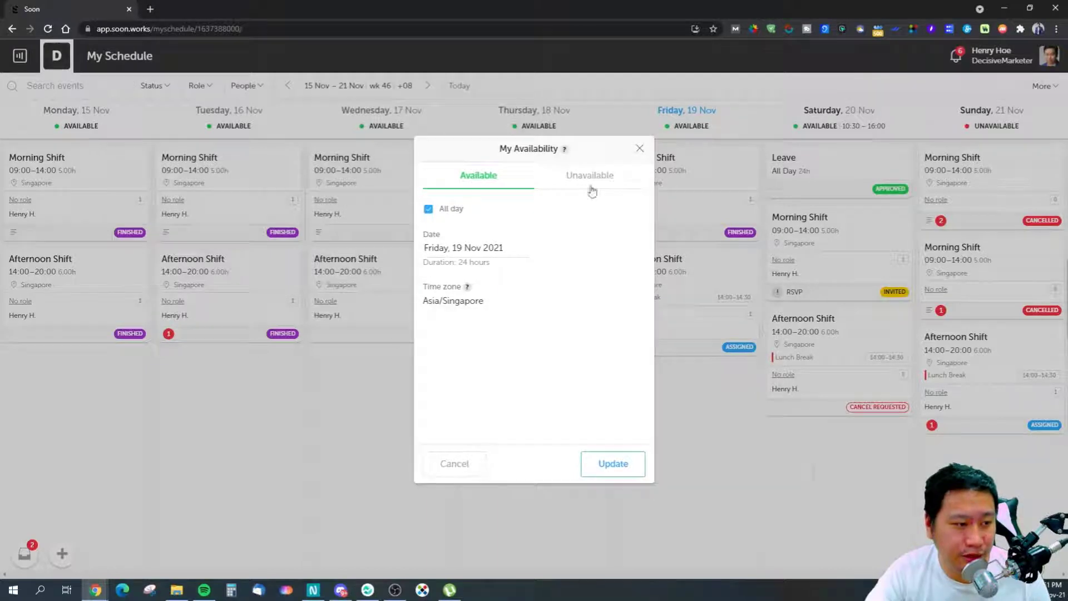
pyautogui.click(468, 255)
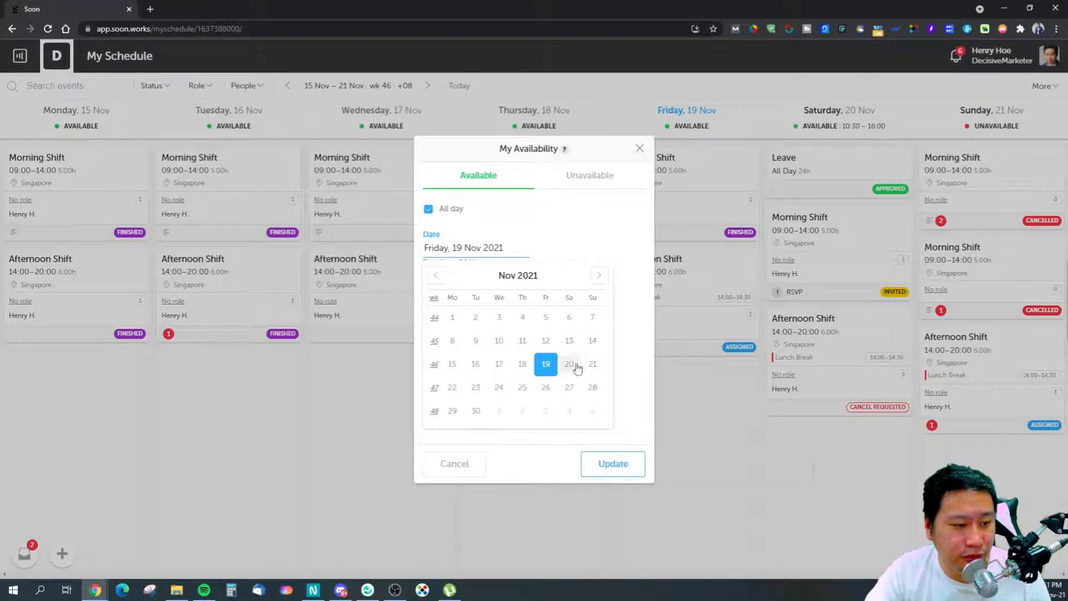
pyautogui.click(581, 364)
pyautogui.click(478, 255)
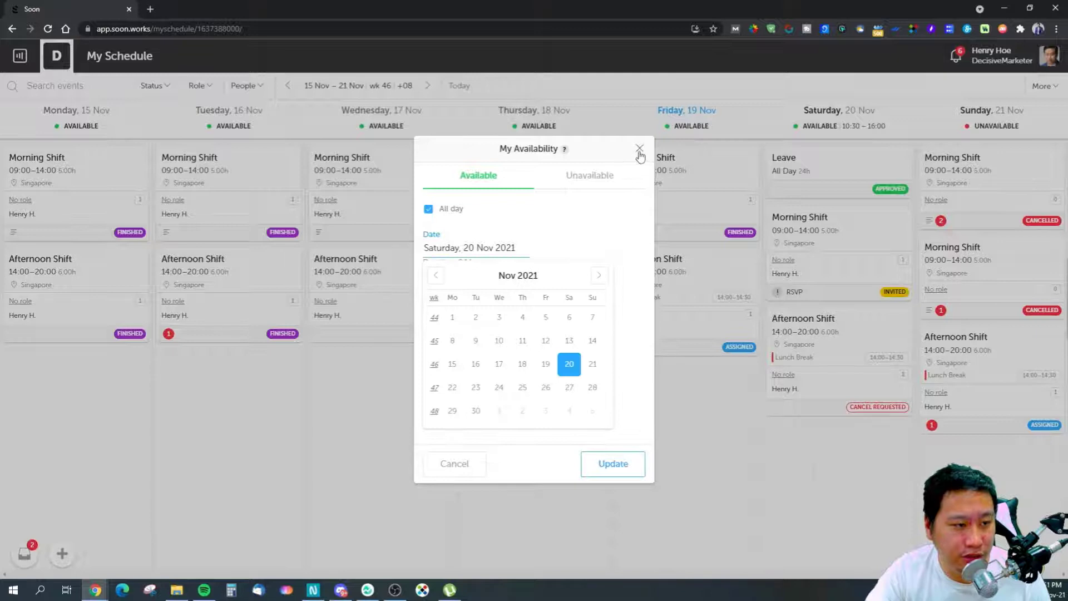
pyautogui.click(639, 150)
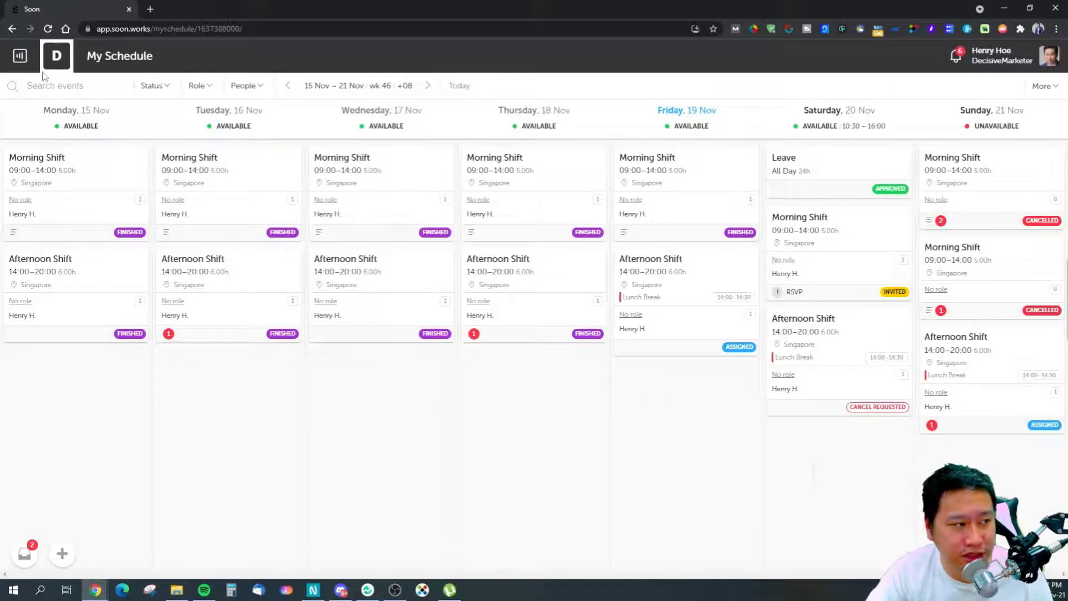
# Open the Untitled board and review the people and details of the Morning Shift on Saturday, 20 Nov.
pyautogui.click(20, 56)
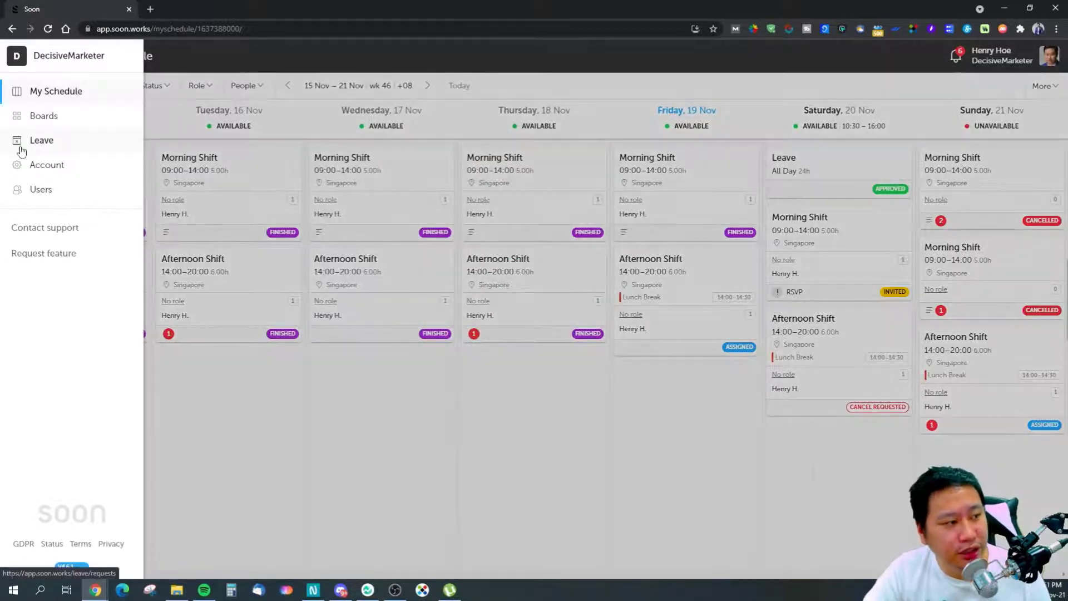
pyautogui.click(60, 117)
pyautogui.click(234, 177)
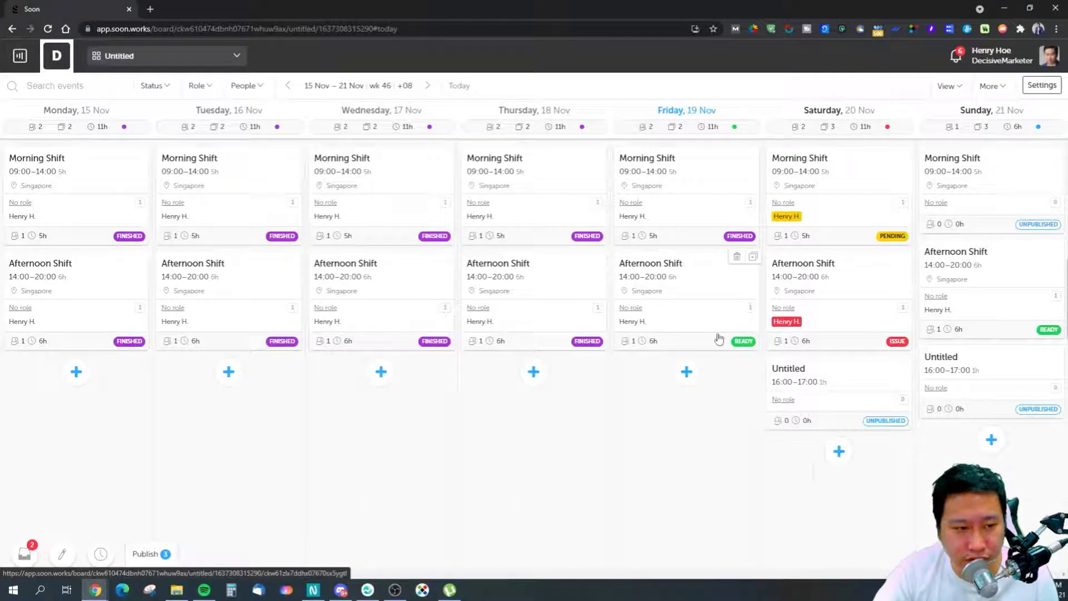
pyautogui.click(861, 232)
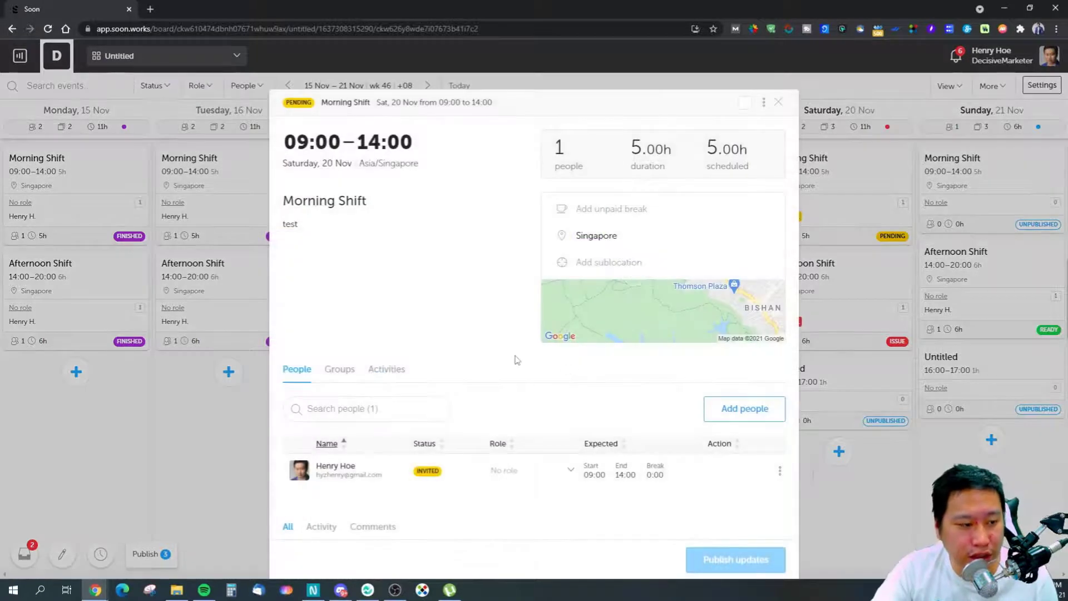
pyautogui.click(777, 102)
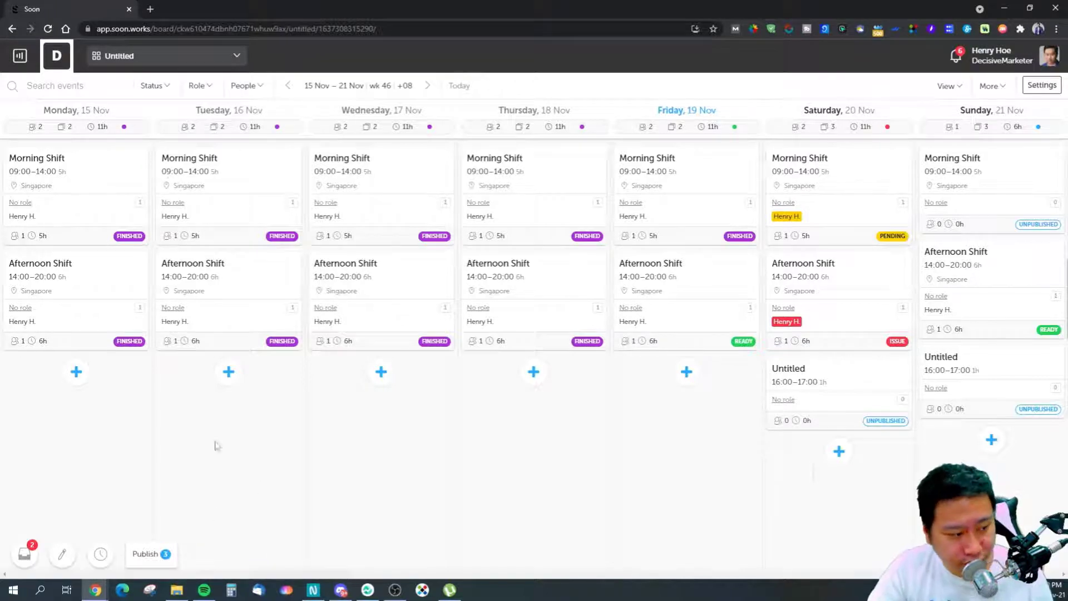
# View the Morning Shift invitation again from the inbox's required actions and close it without responding.
pyautogui.click(25, 555)
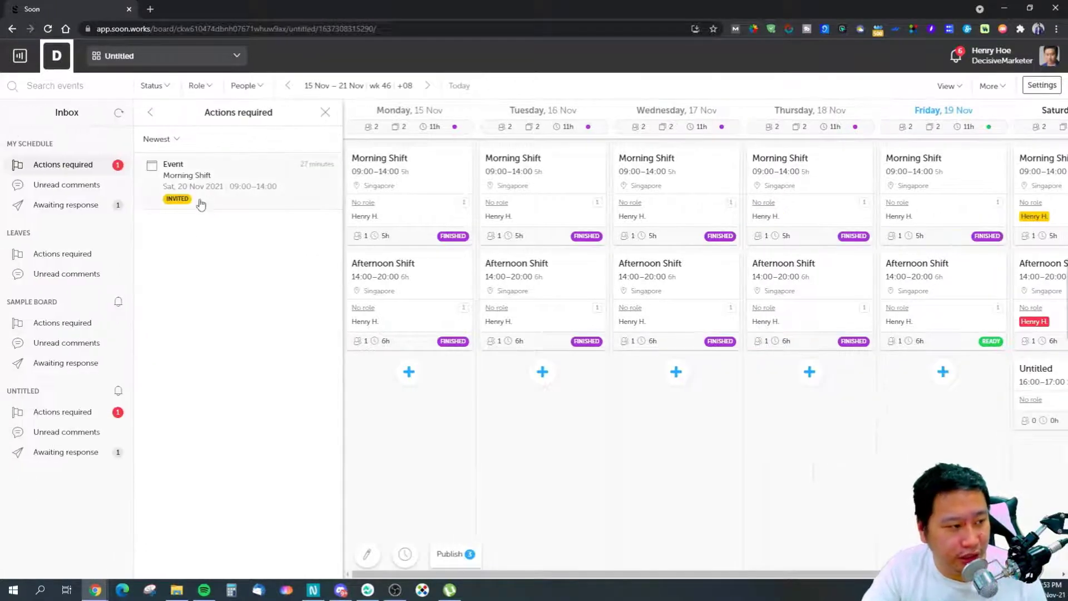
pyautogui.click(265, 206)
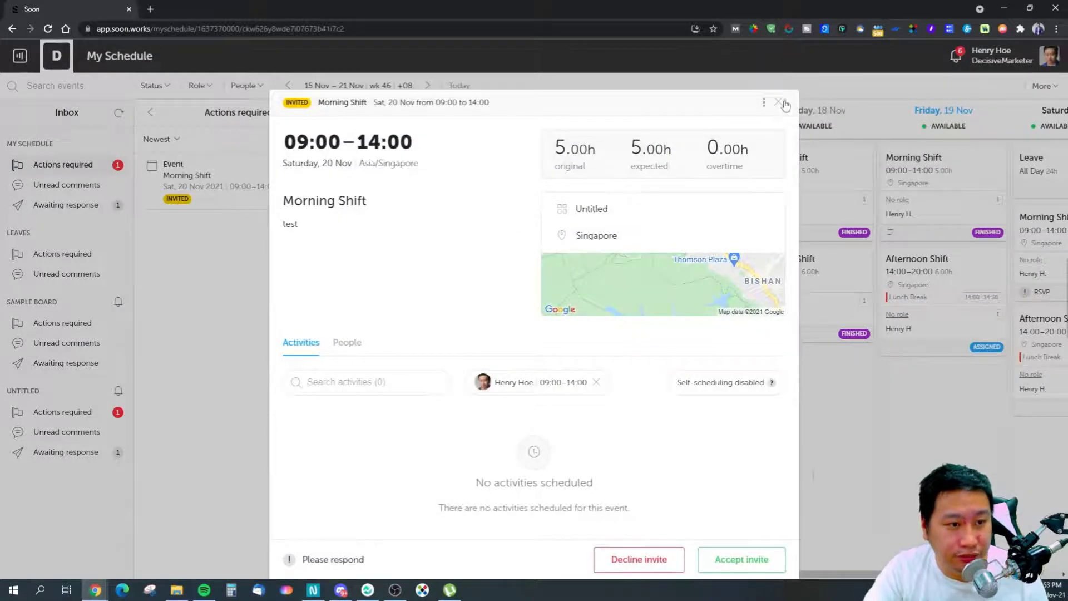
pyautogui.click(779, 103)
# Revisit the info and conversation of the Afternoon Shift cancel request awaiting a response, and close the event.
pyautogui.click(69, 208)
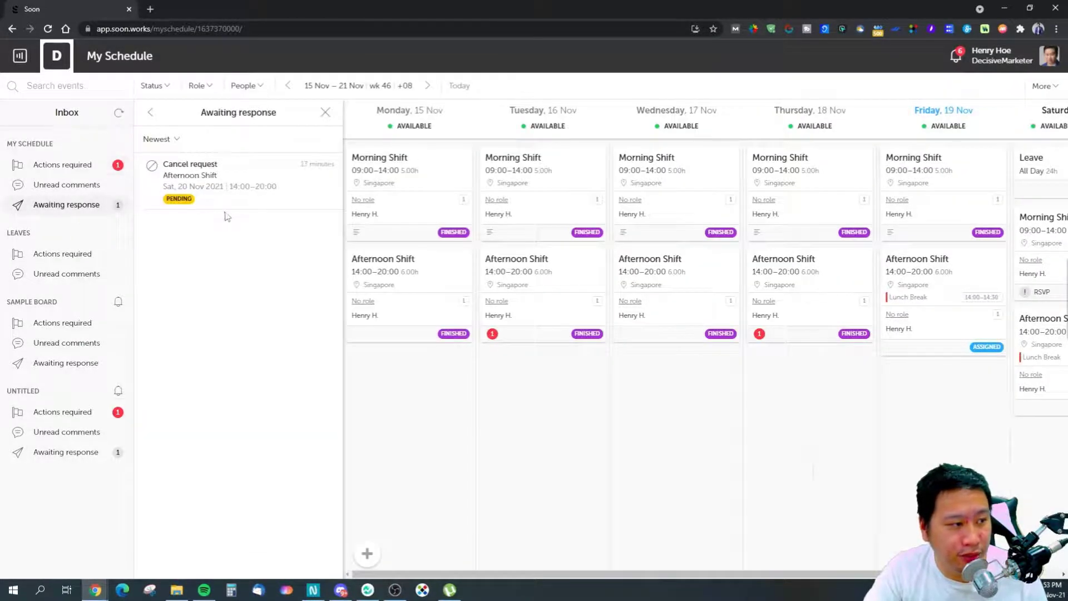
pyautogui.click(238, 200)
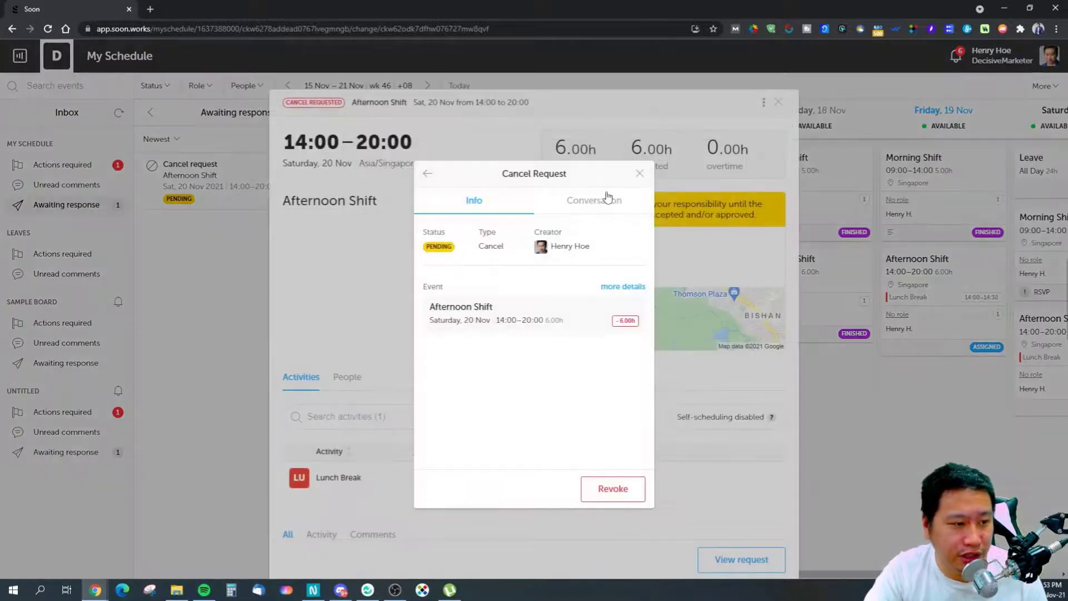
pyautogui.click(608, 198)
pyautogui.click(638, 175)
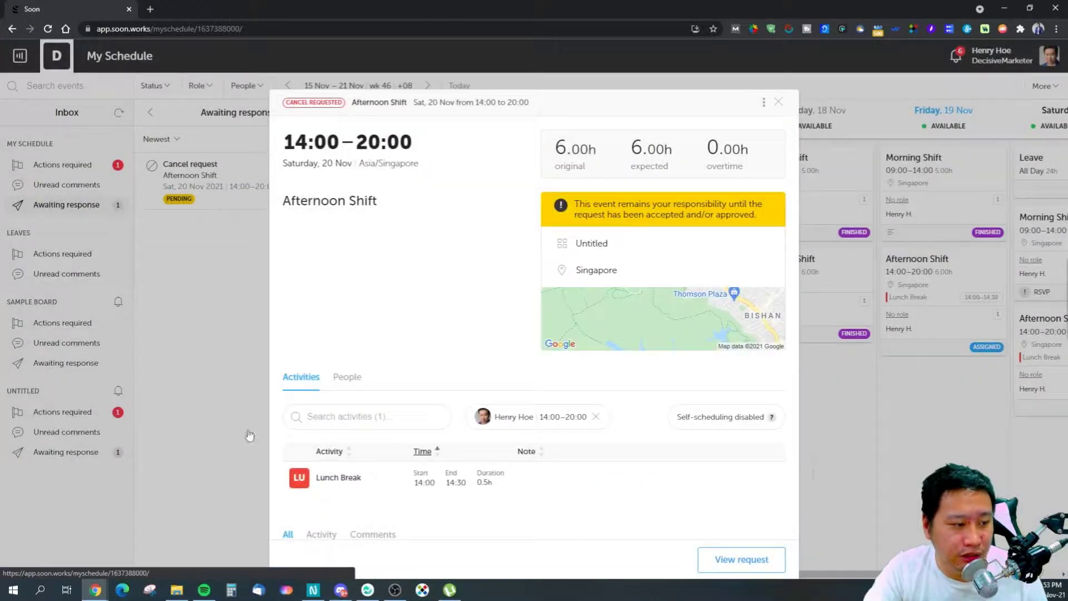
pyautogui.click(248, 436)
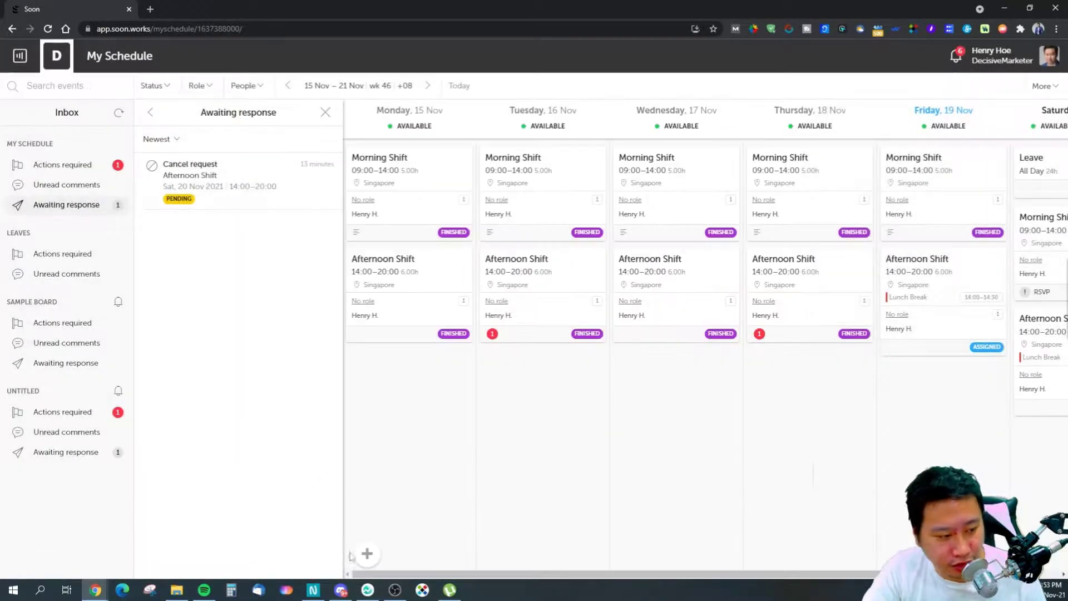
# Close the inbox, open the Untitled board, and view its edit mode without changing any events.
pyautogui.click(325, 113)
pyautogui.click(62, 554)
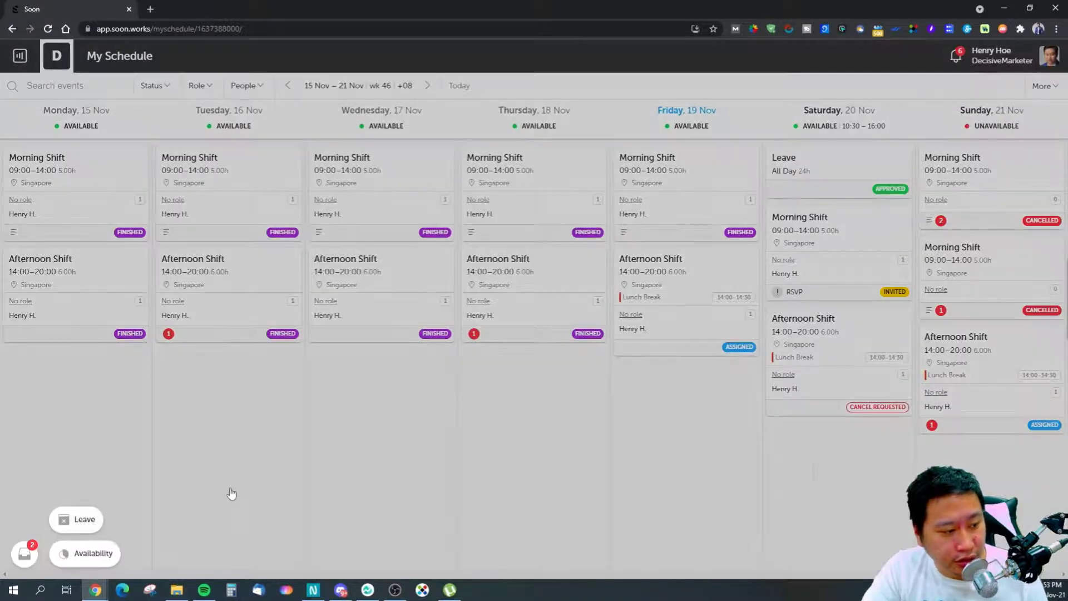
pyautogui.click(231, 494)
pyautogui.click(20, 56)
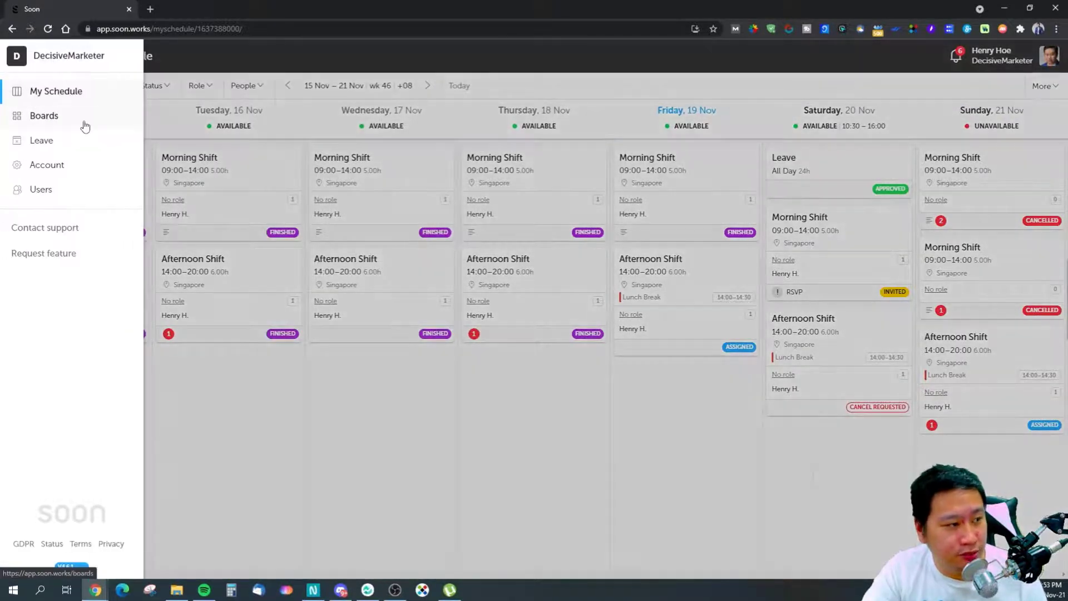
pyautogui.click(52, 115)
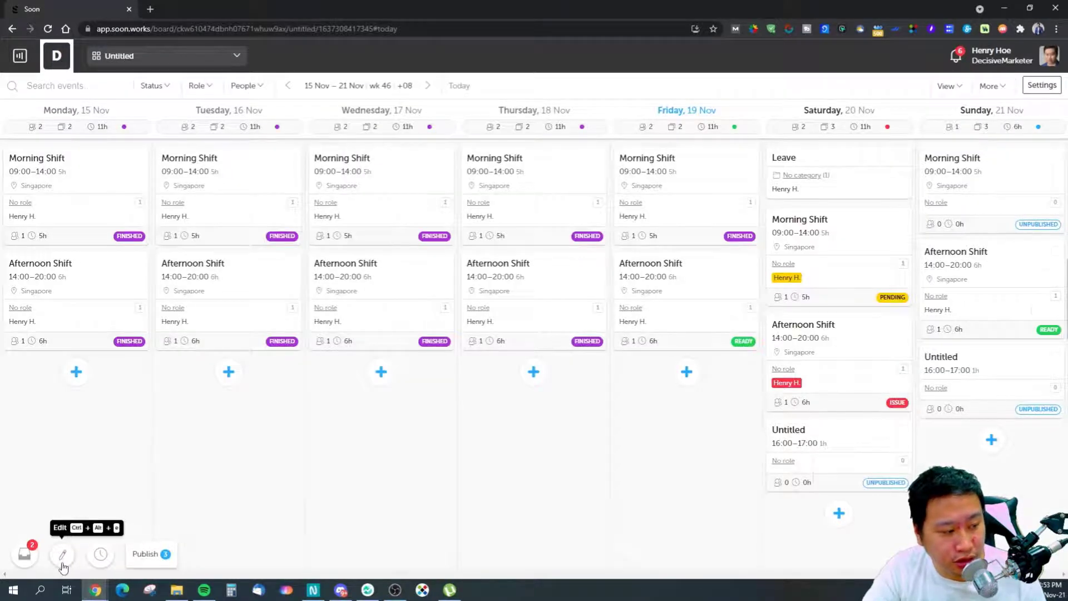
pyautogui.click(63, 556)
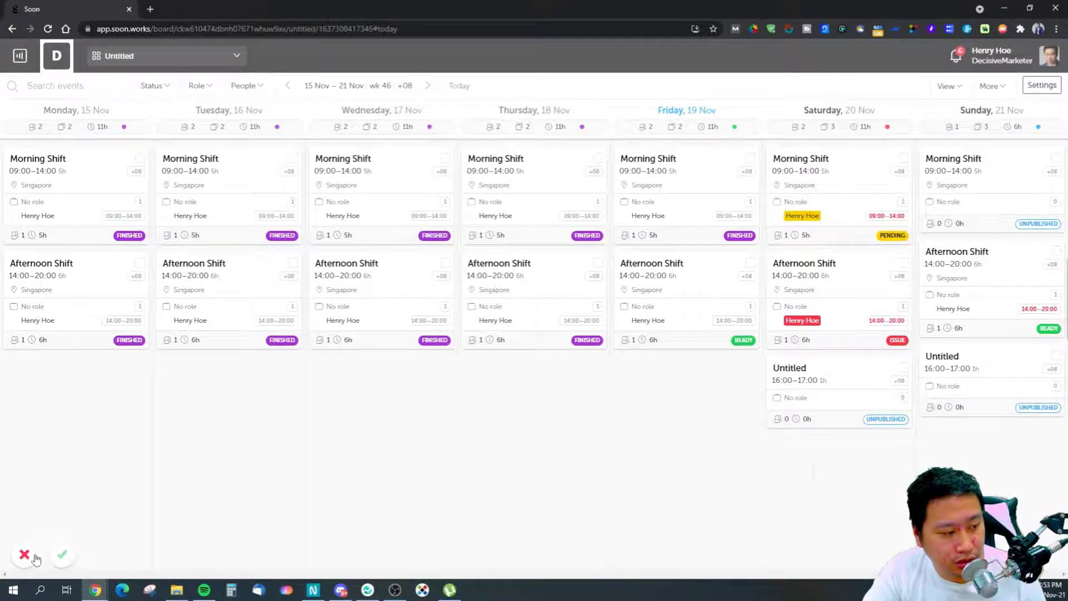
pyautogui.click(61, 554)
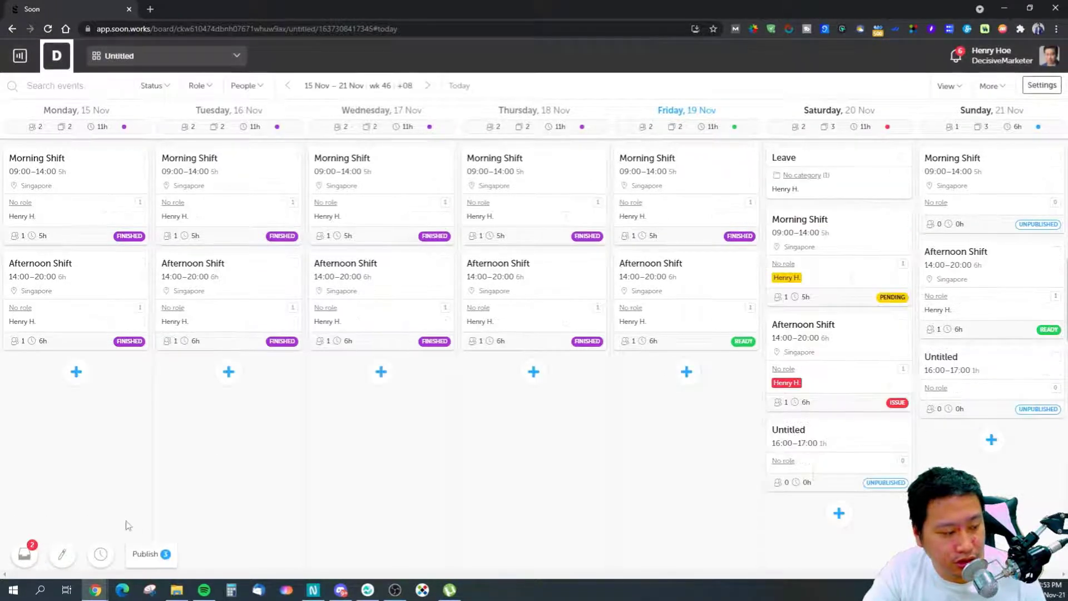
# Open the Untitled board's Hours overview and examine the listed person's scheduled hours.
pyautogui.click(100, 555)
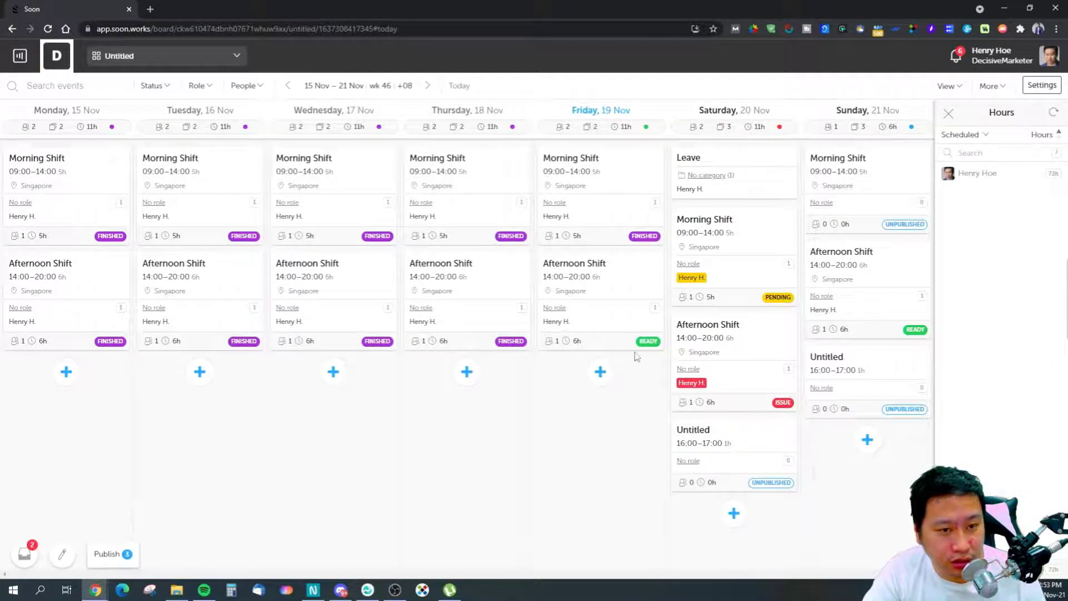
pyautogui.moveTo(958, 175); pyautogui.dragTo(989, 175)
pyautogui.click(989, 174)
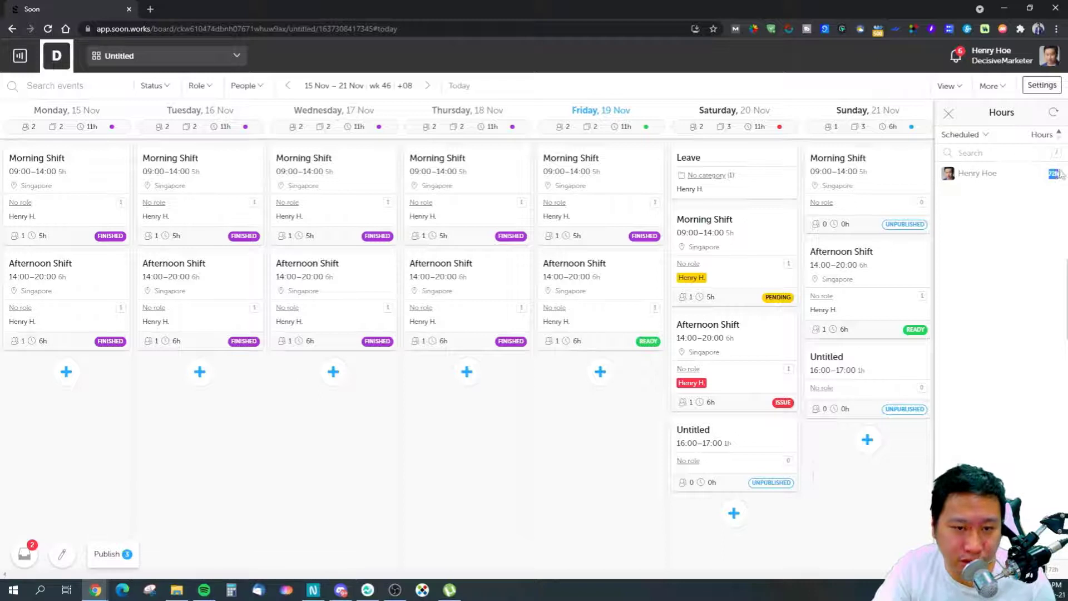
# Switch the Hours overview to Remaining and examine the listed person's remaining hours.
pyautogui.click(985, 143)
pyautogui.click(985, 155)
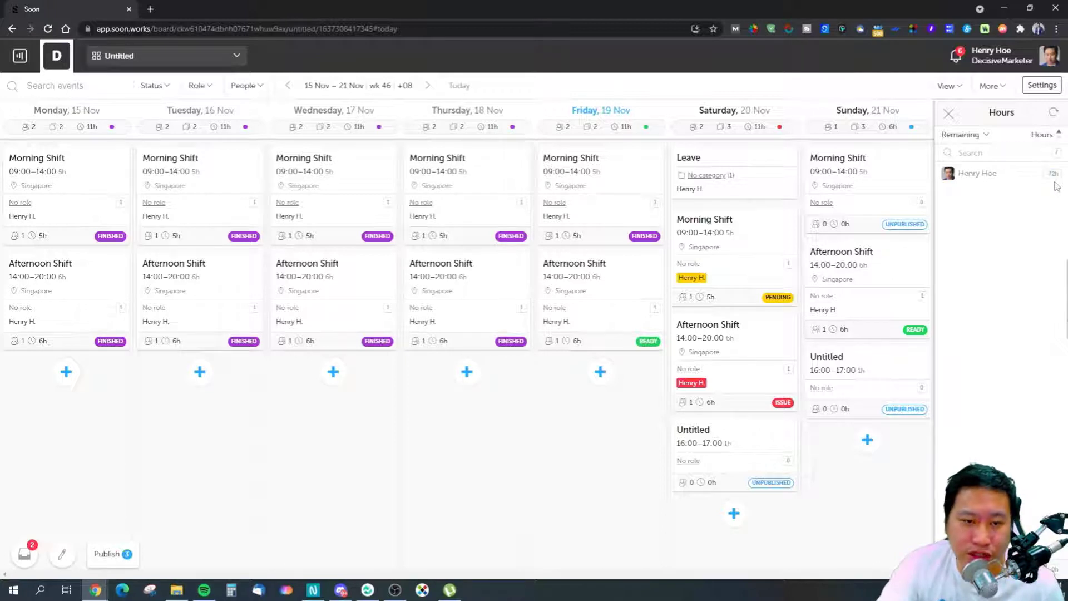
pyautogui.moveTo(980, 144)
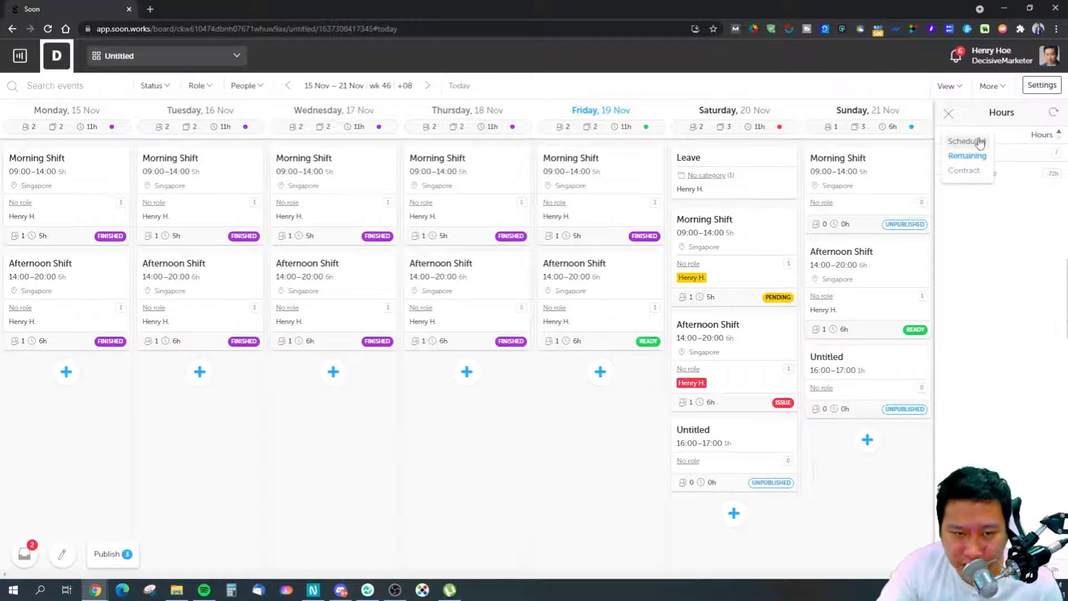
pyautogui.click(970, 161)
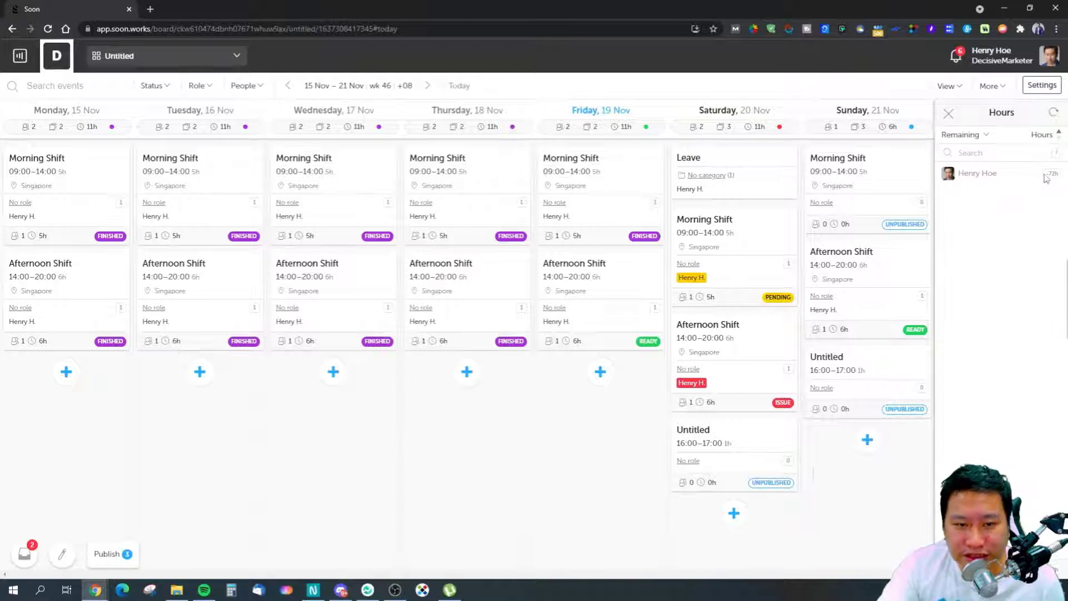
pyautogui.moveTo(1053, 174); pyautogui.dragTo(1061, 181)
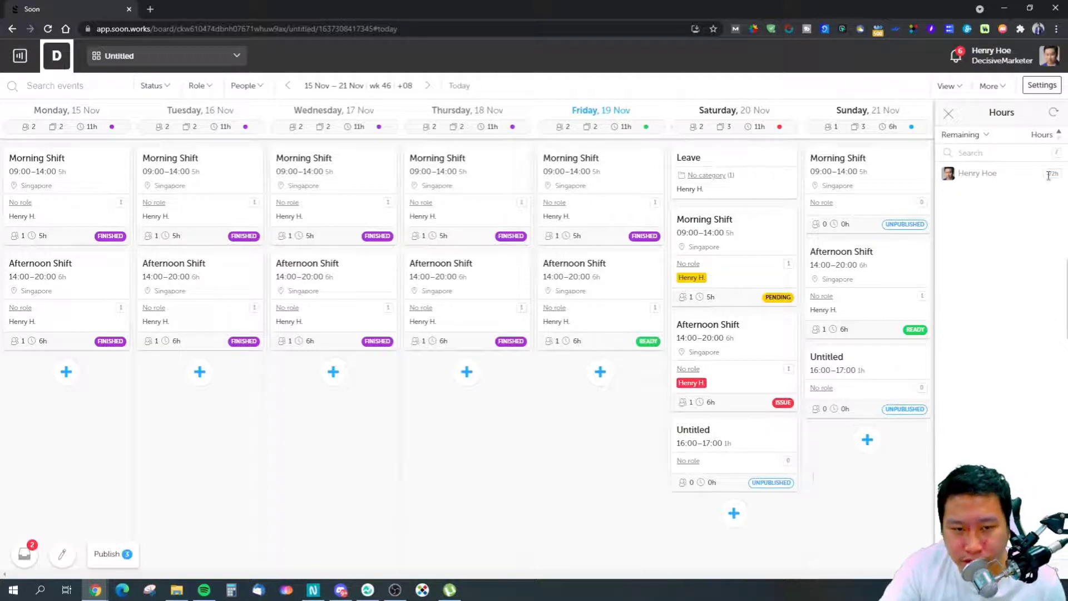
# View the Contract hours in the Hours overview, return it to Scheduled, and close the overview.
pyautogui.moveTo(970, 139)
pyautogui.click(964, 171)
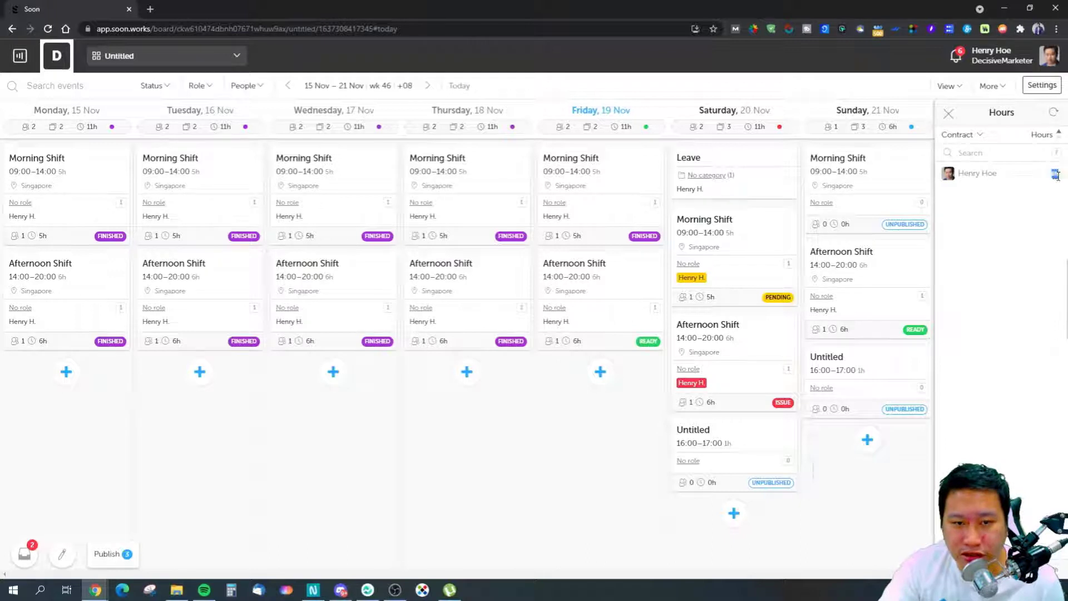
pyautogui.click(964, 143)
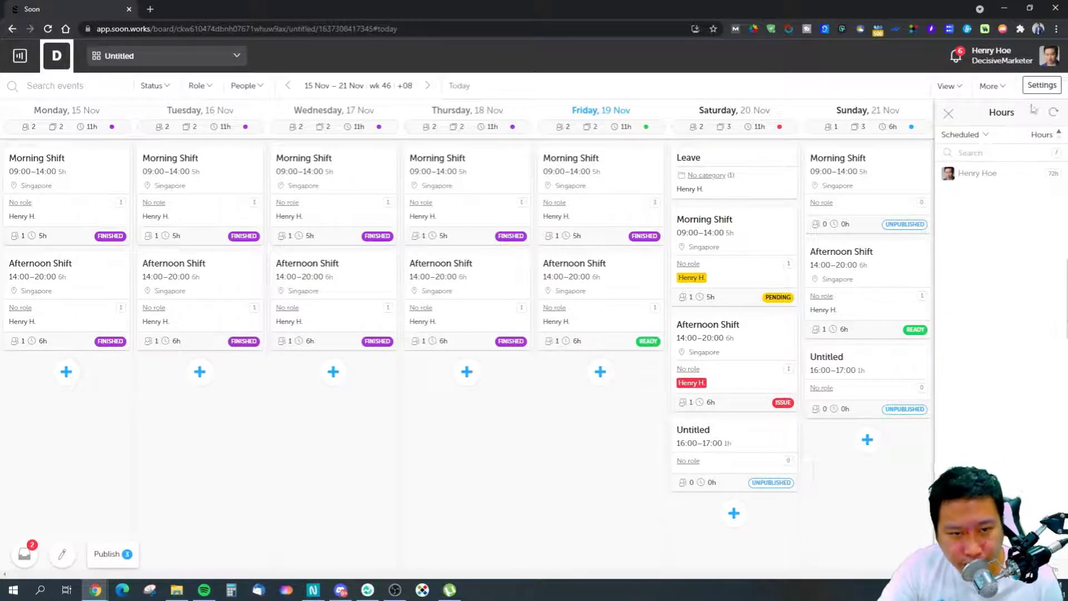
pyautogui.click(948, 113)
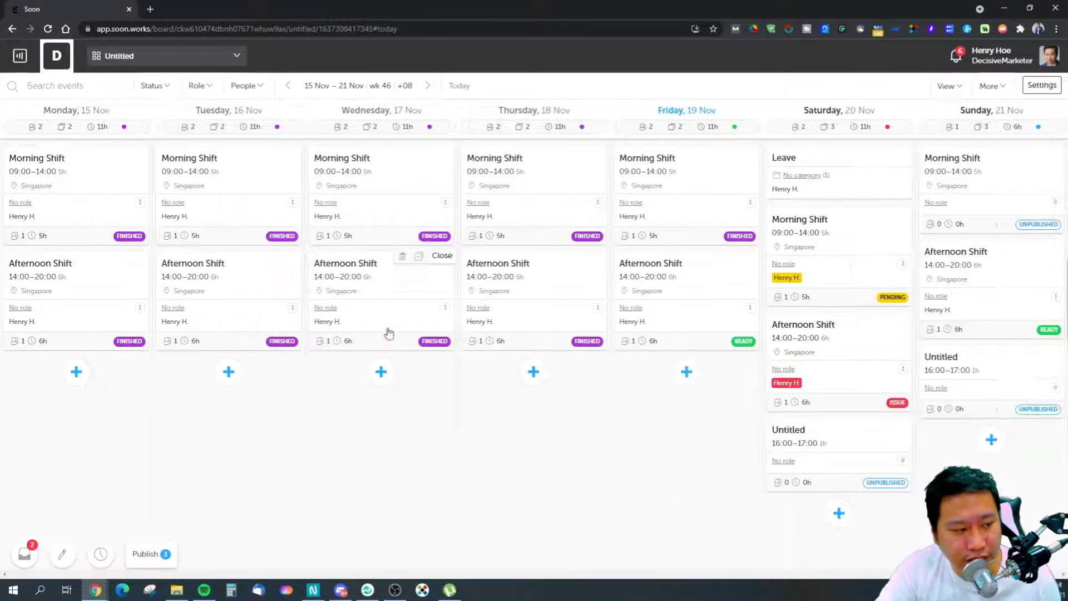
pyautogui.click(104, 561)
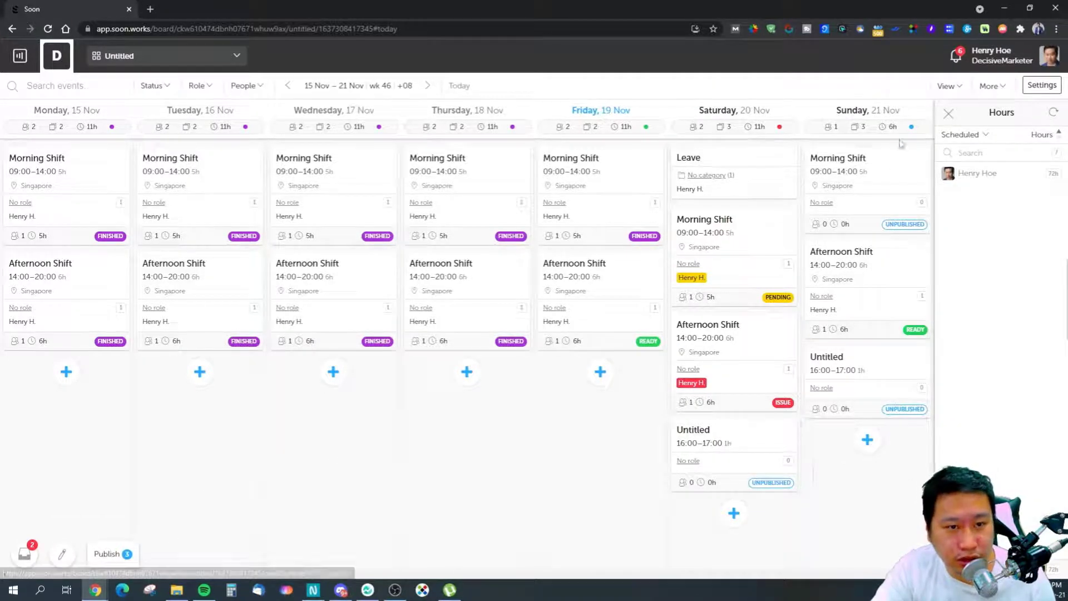
pyautogui.click(948, 114)
# Open the board's Day schedule view and browse back to Sunday, 14 November 2021.
pyautogui.click(946, 86)
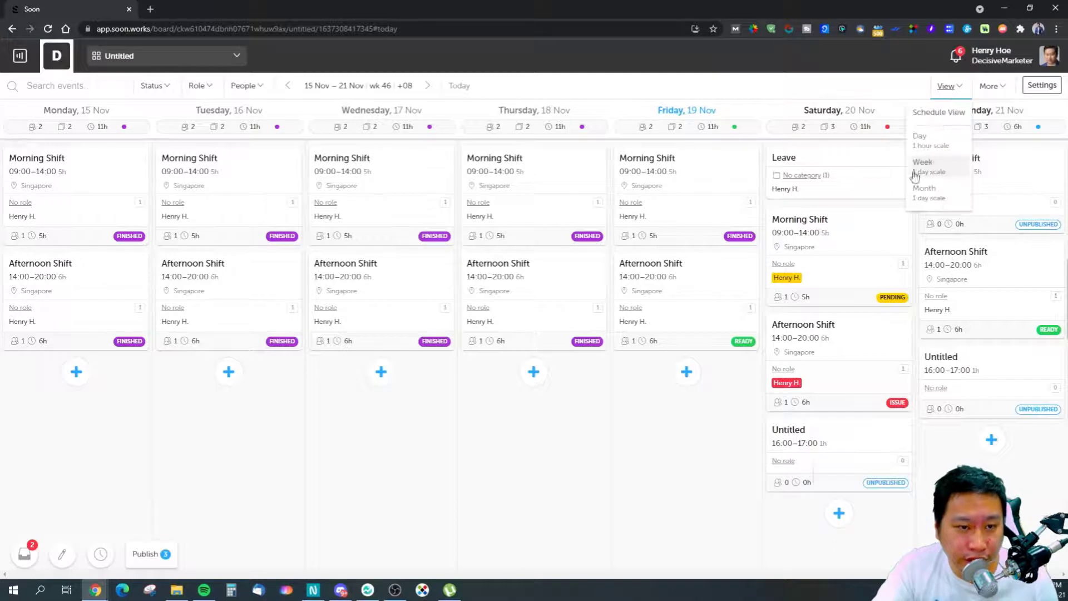
pyautogui.click(937, 146)
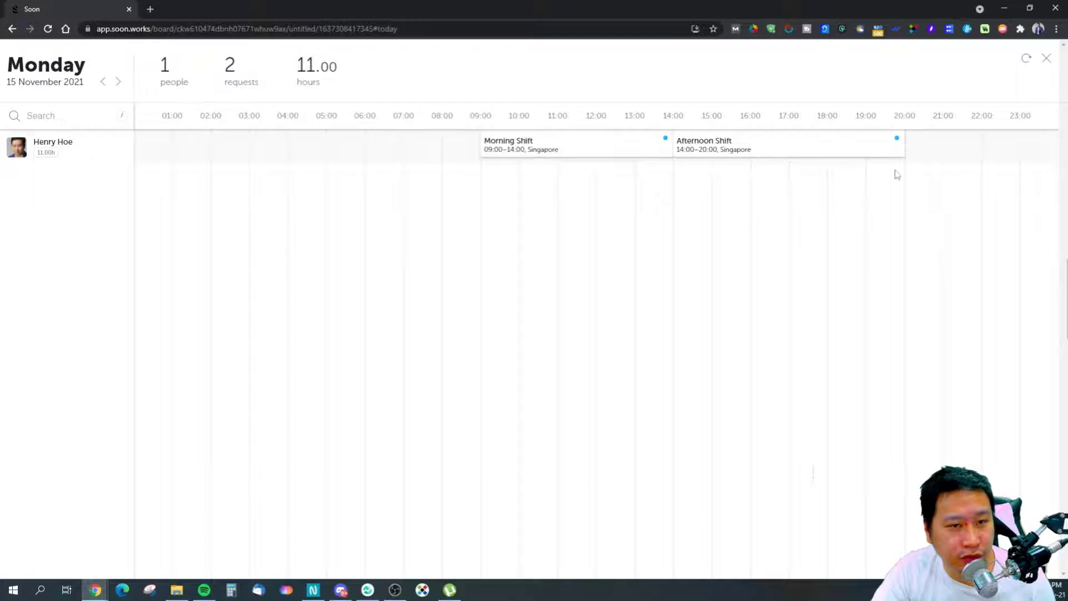
pyautogui.click(119, 82)
pyautogui.click(102, 83)
pyautogui.click(103, 83)
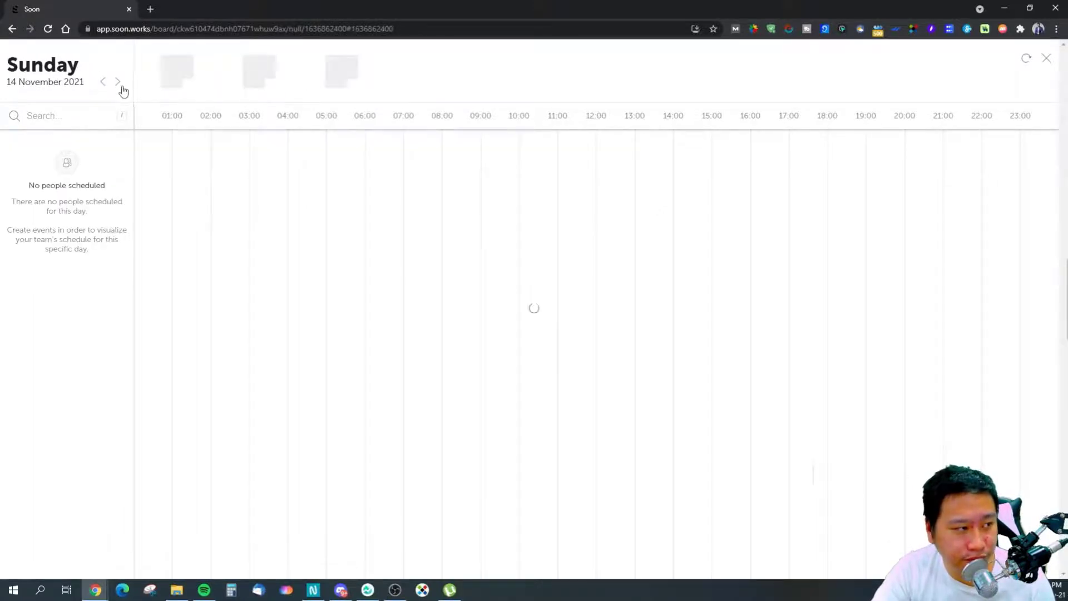
# Browse the Day schedule forward to Saturday, 20 November, check the shifts on Friday, 19 November, and close the view.
pyautogui.click(119, 83)
pyautogui.click(119, 83)
pyautogui.click(119, 83)
pyautogui.click(119, 84)
pyautogui.click(123, 87)
pyautogui.click(123, 87)
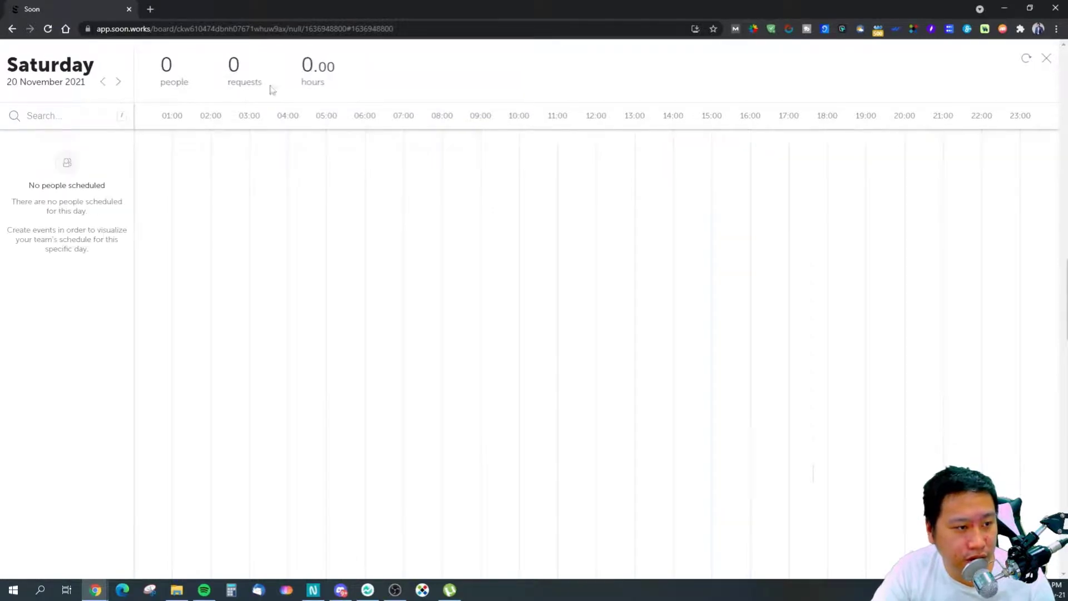
pyautogui.click(104, 83)
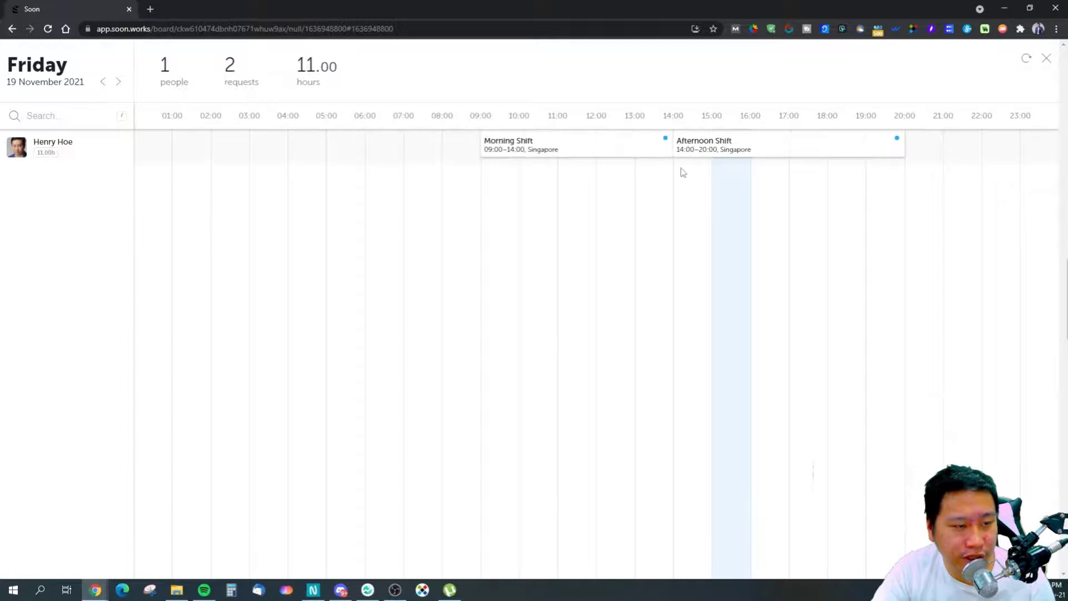
pyautogui.click(1045, 59)
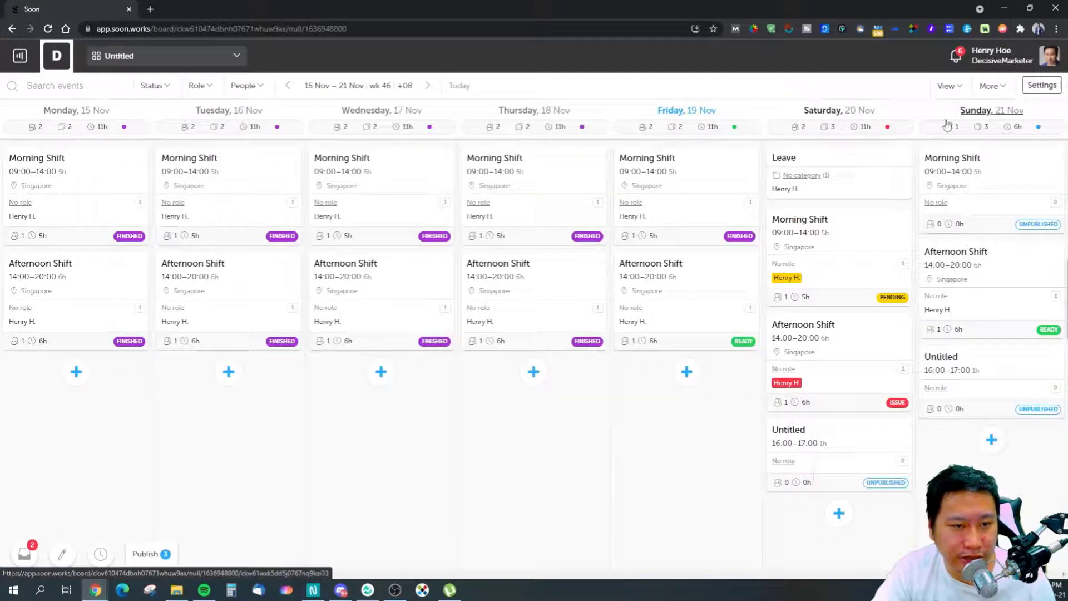
# View the board's Week 46 schedule and its November 2021 Month schedule, closing each one.
pyautogui.click(962, 86)
pyautogui.click(927, 174)
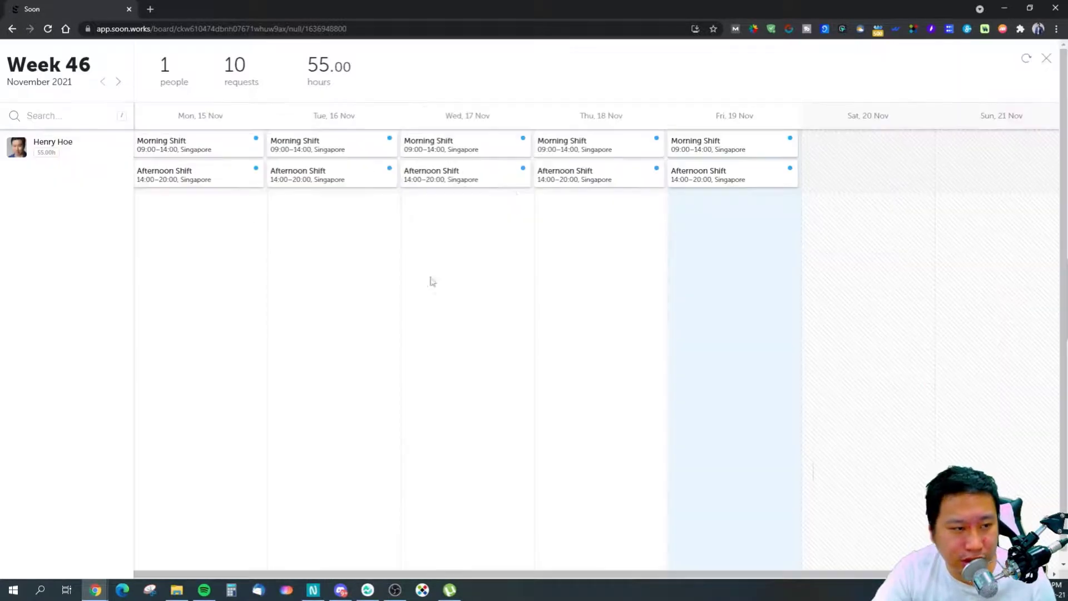
pyautogui.click(1045, 59)
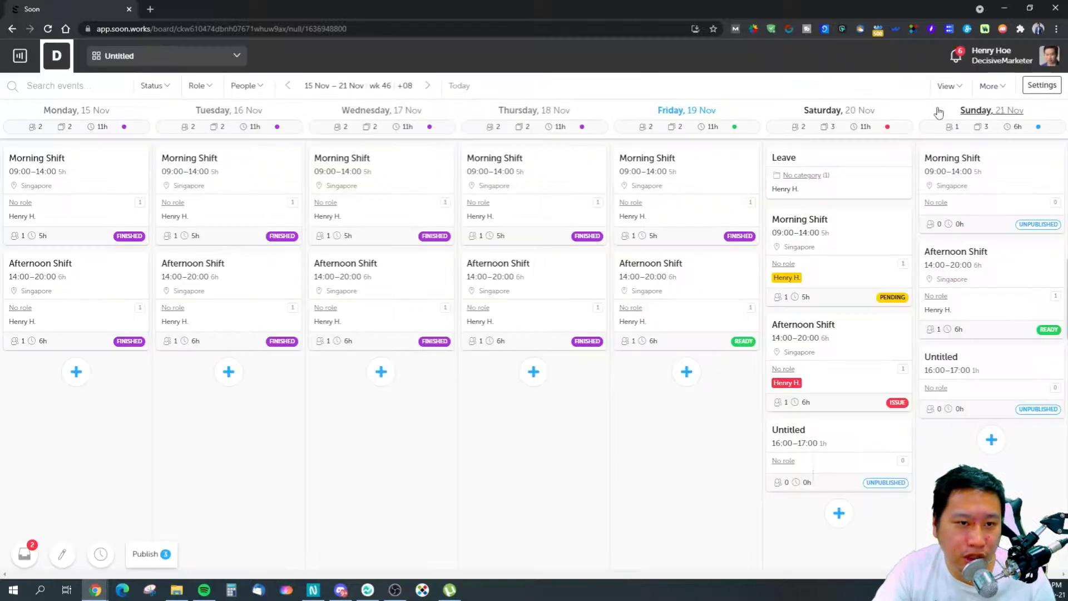
pyautogui.click(930, 192)
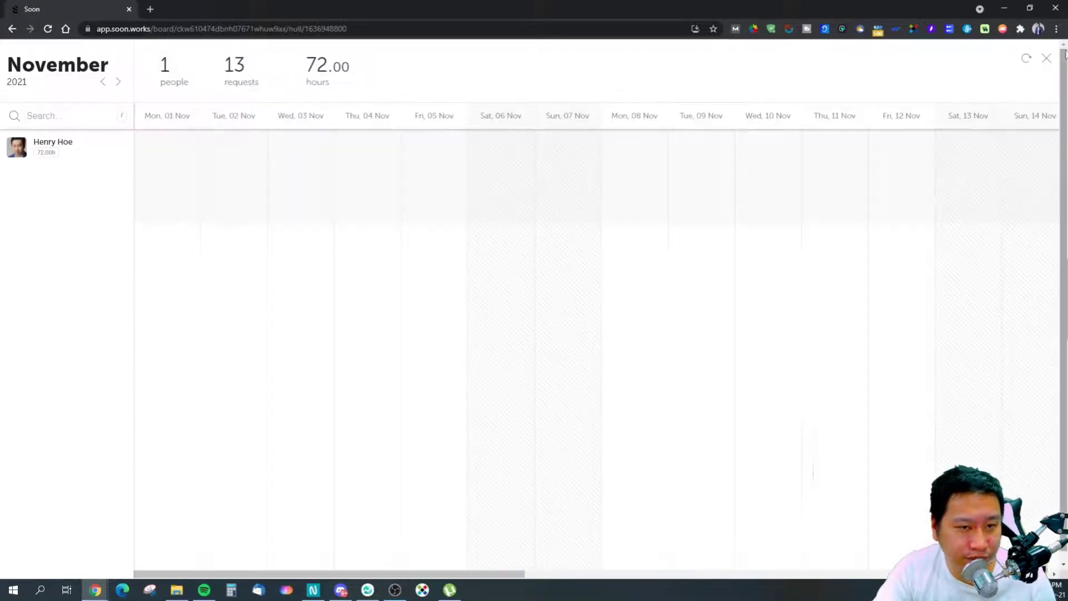
pyautogui.click(1051, 62)
# Review the board's additional options for hiding details, week templates, board download and clearing events without applying any.
pyautogui.click(988, 87)
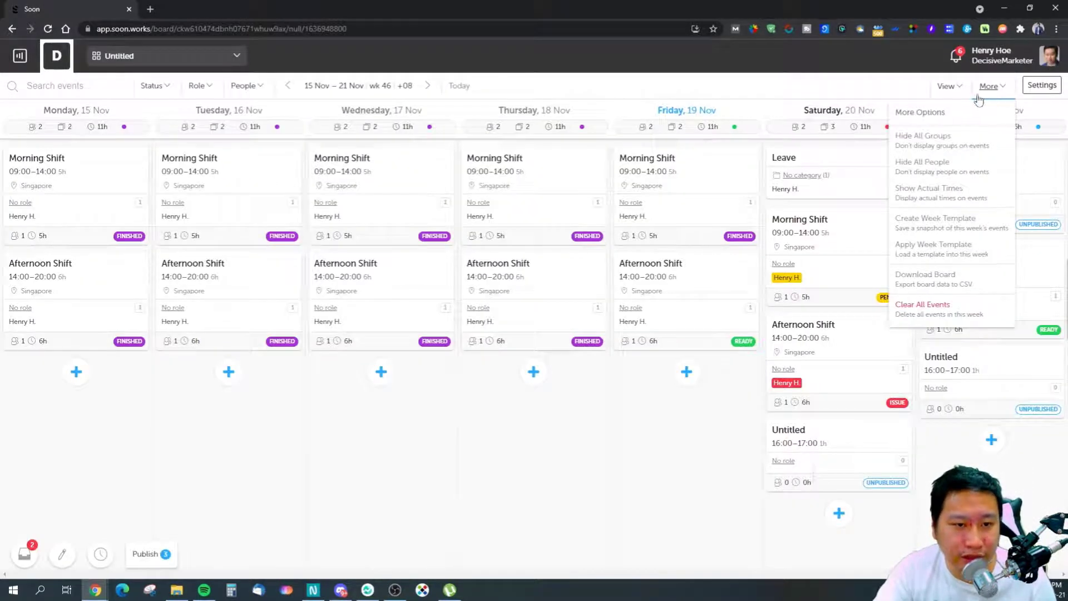
pyautogui.click(448, 402)
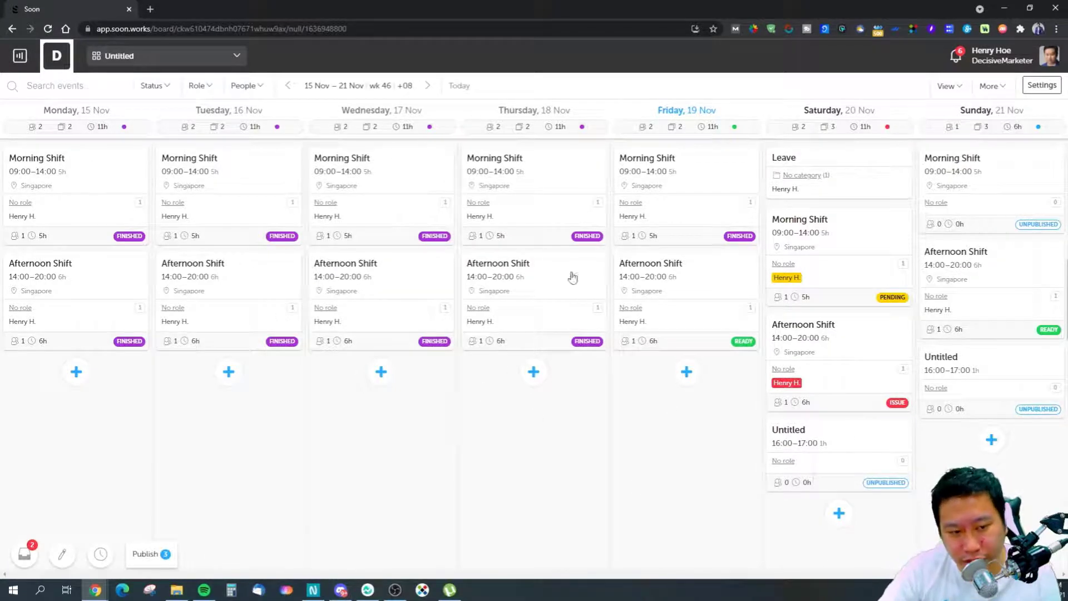
pyautogui.click(988, 87)
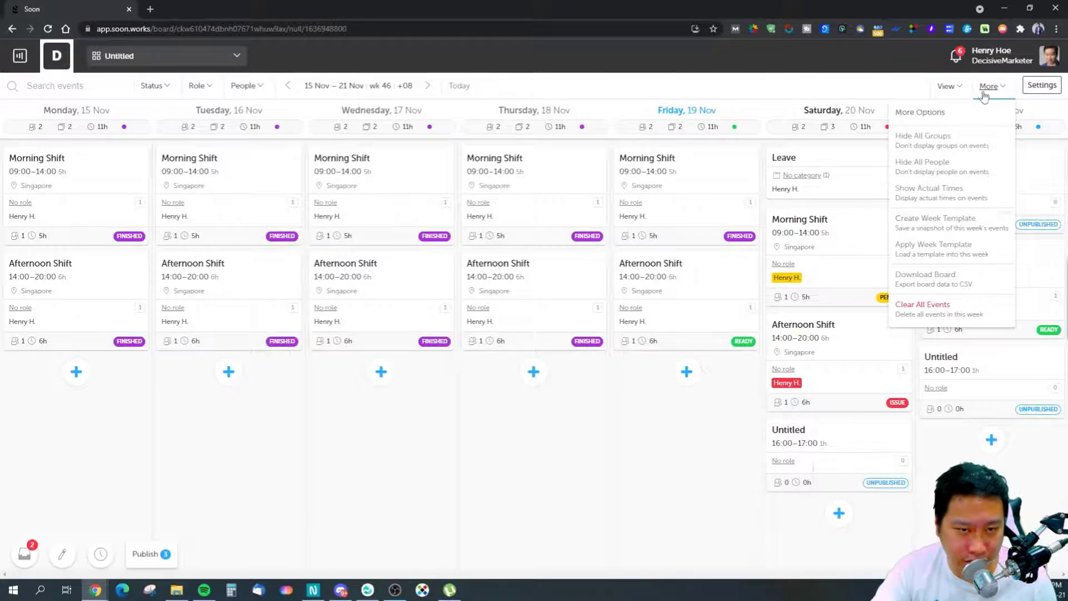
# Open the Untitled board's settings and view the form for adding a location, closing it without entering one.
pyautogui.click(1041, 85)
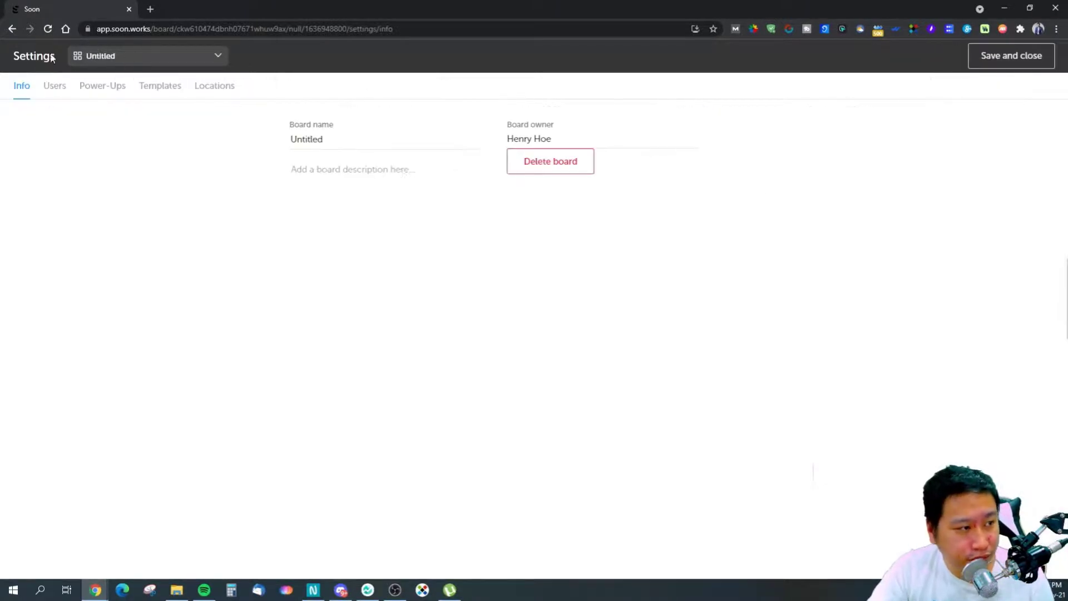
pyautogui.click(199, 88)
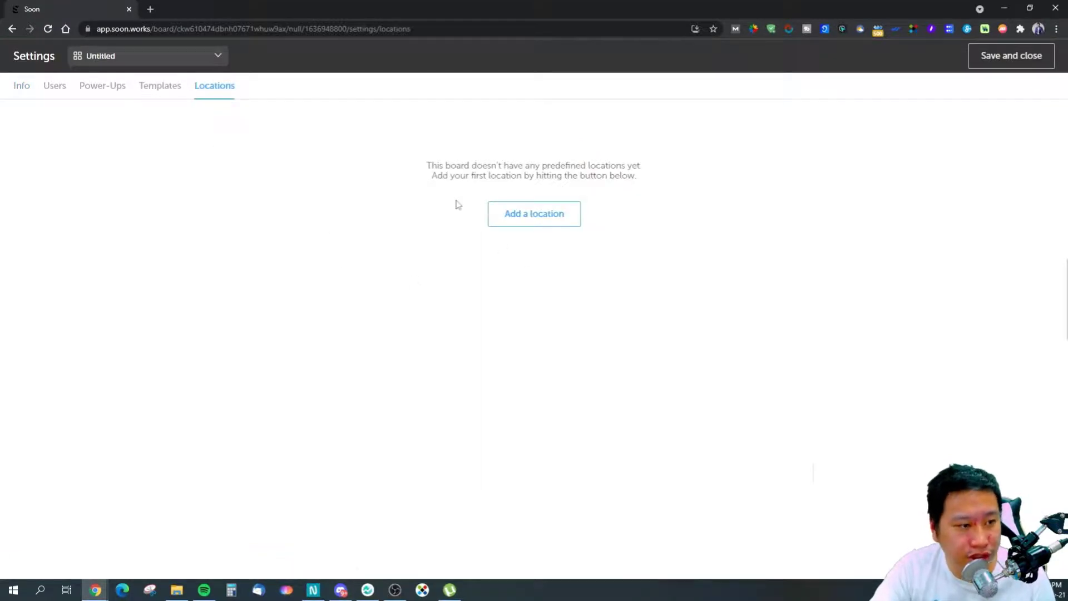
pyautogui.click(507, 222)
pyautogui.click(388, 133)
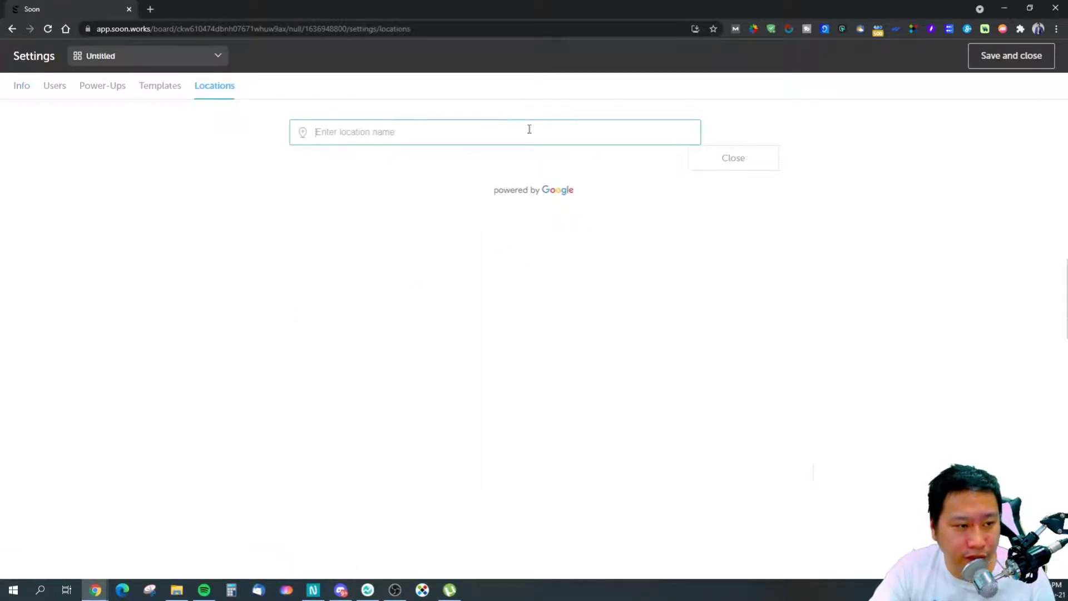
pyautogui.click(724, 163)
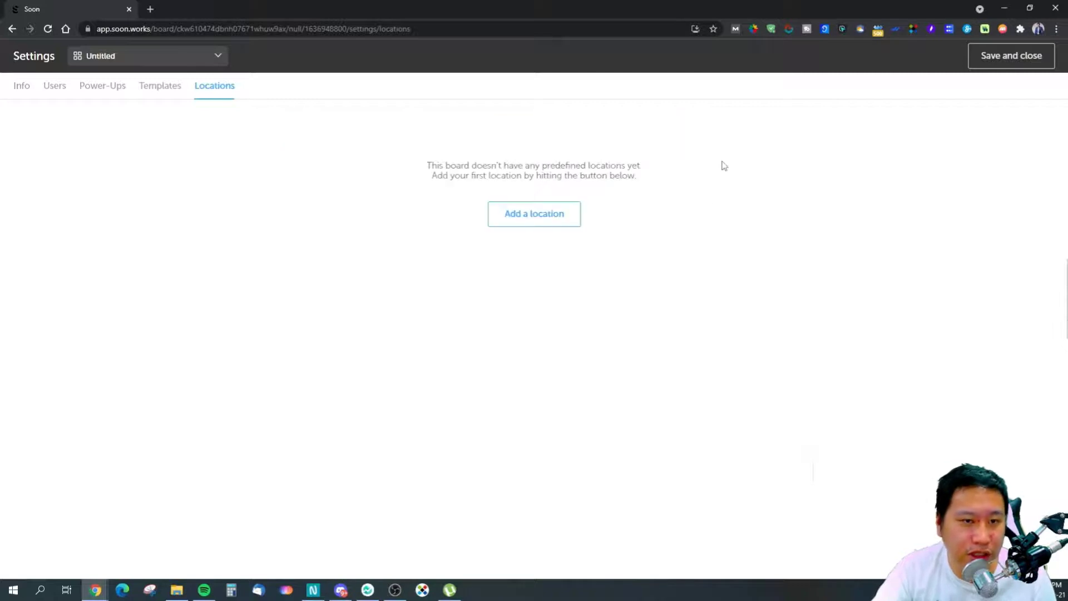
# Open a new event template from the board's template settings and explore its start, end and time zone fields.
pyautogui.click(144, 87)
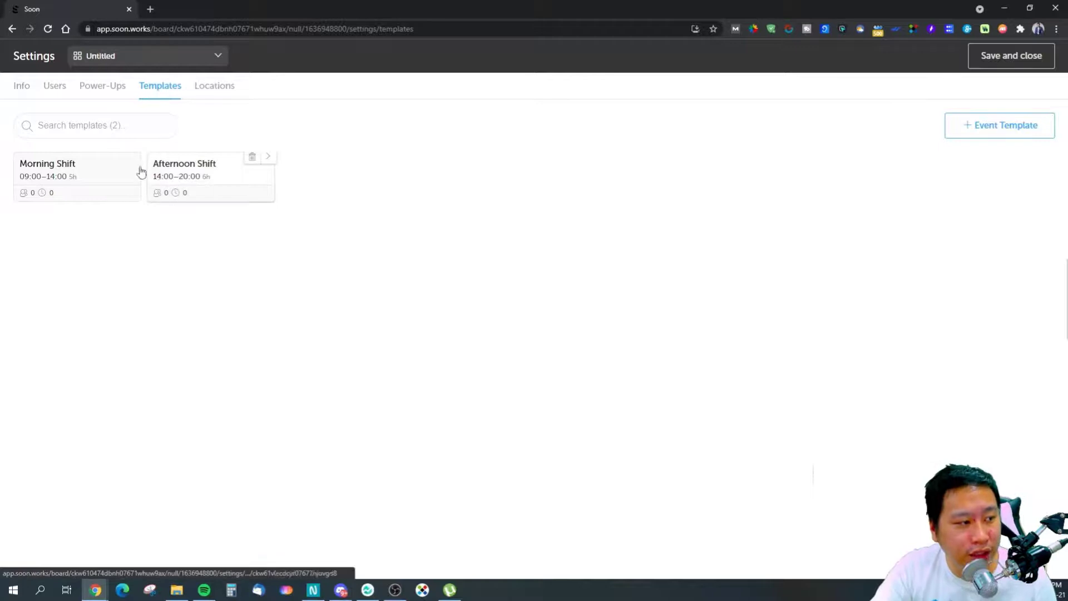
pyautogui.click(992, 129)
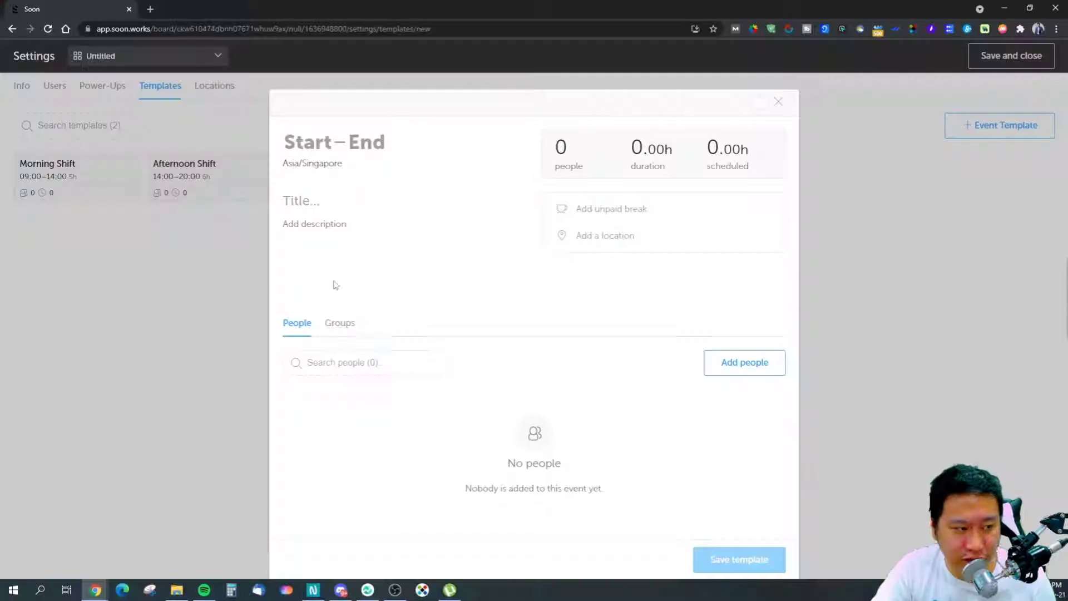
pyautogui.click(320, 147)
pyautogui.click(383, 142)
pyautogui.click(294, 140)
pyautogui.click(382, 142)
pyautogui.click(305, 169)
pyautogui.click(593, 325)
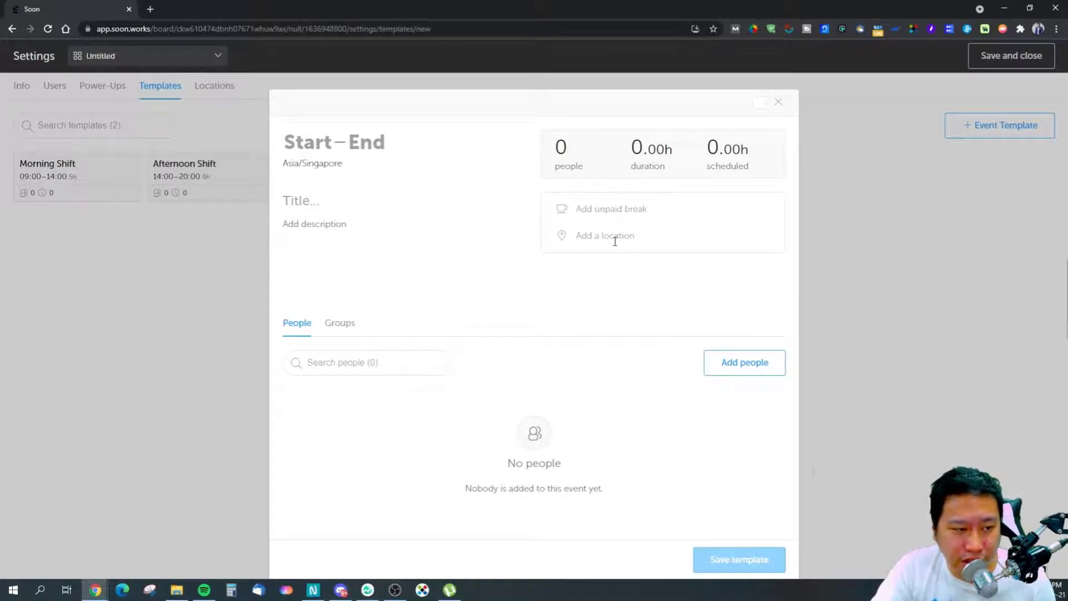
# Examine the People and Groups sections of the new event template.
pyautogui.click(340, 329)
pyautogui.click(294, 325)
pyautogui.click(333, 328)
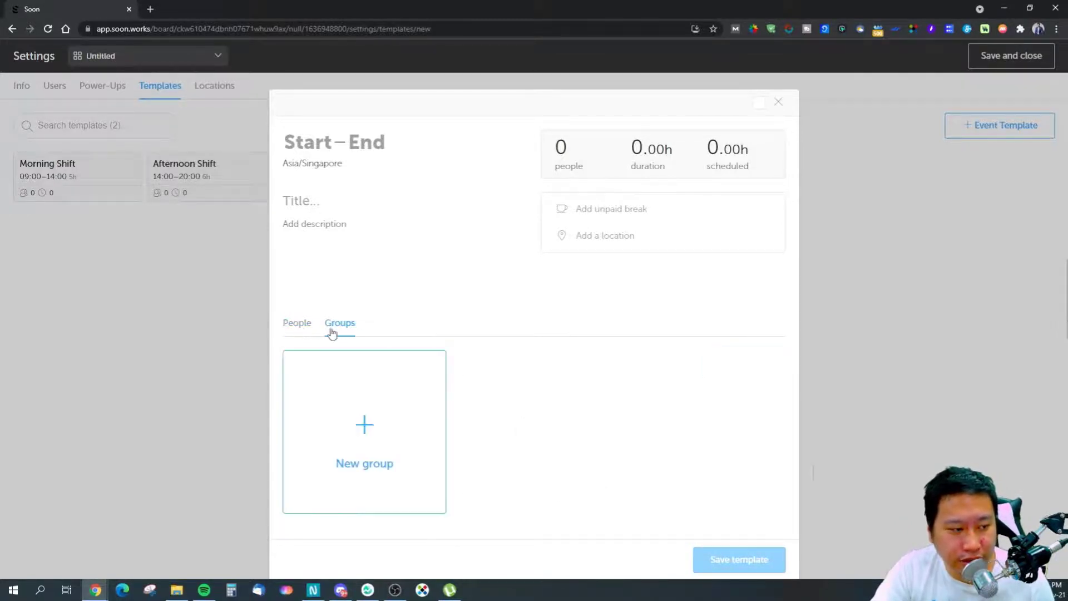
# Review the new event template's People and Groups sections, discard the template, and return from the settings to the board.
pyautogui.click(293, 328)
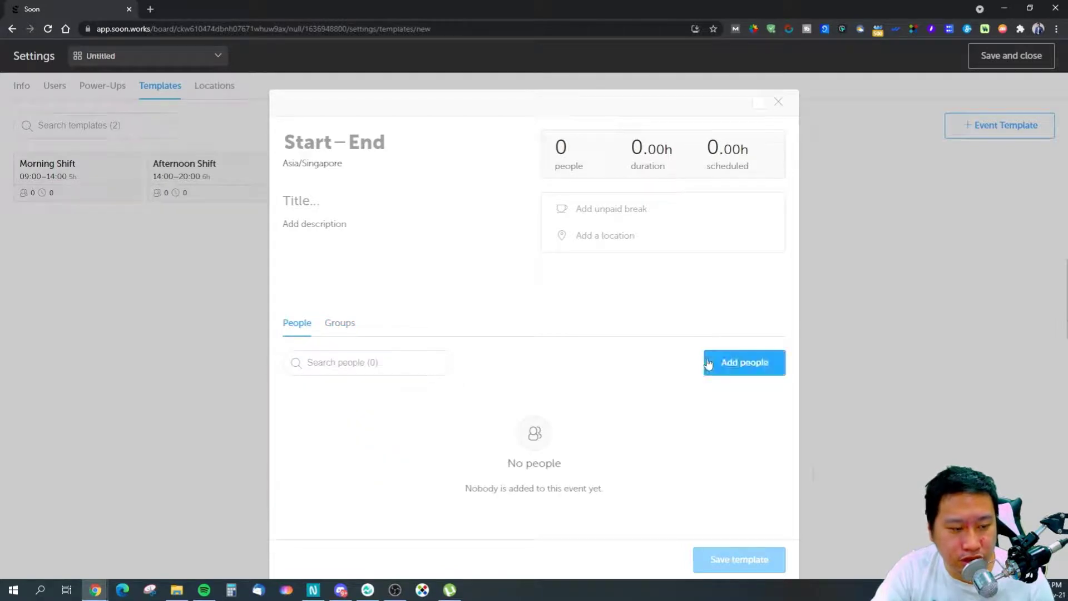
pyautogui.click(332, 327)
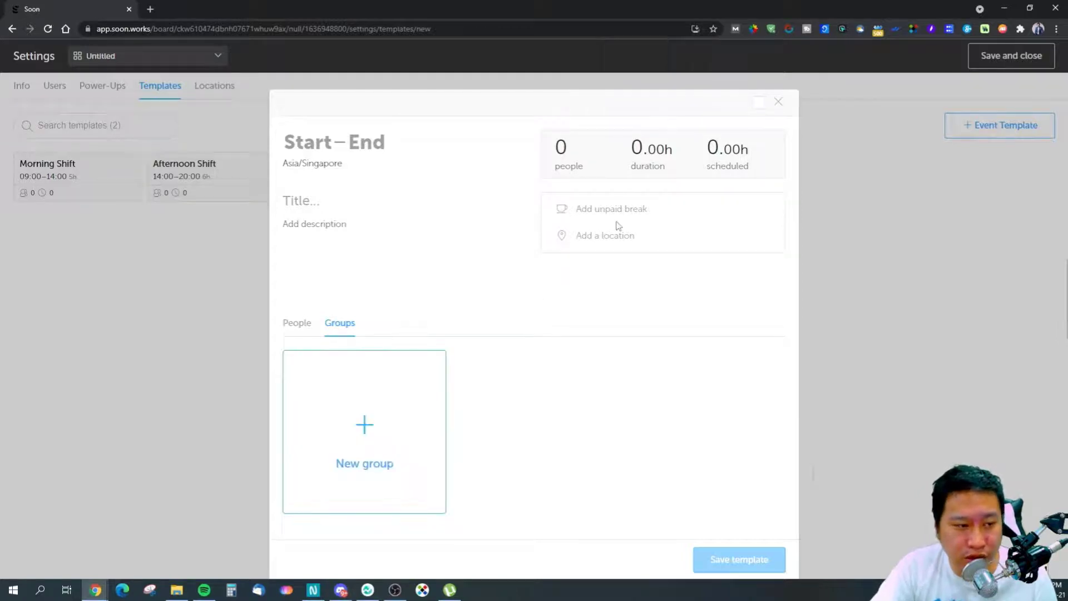
pyautogui.click(778, 102)
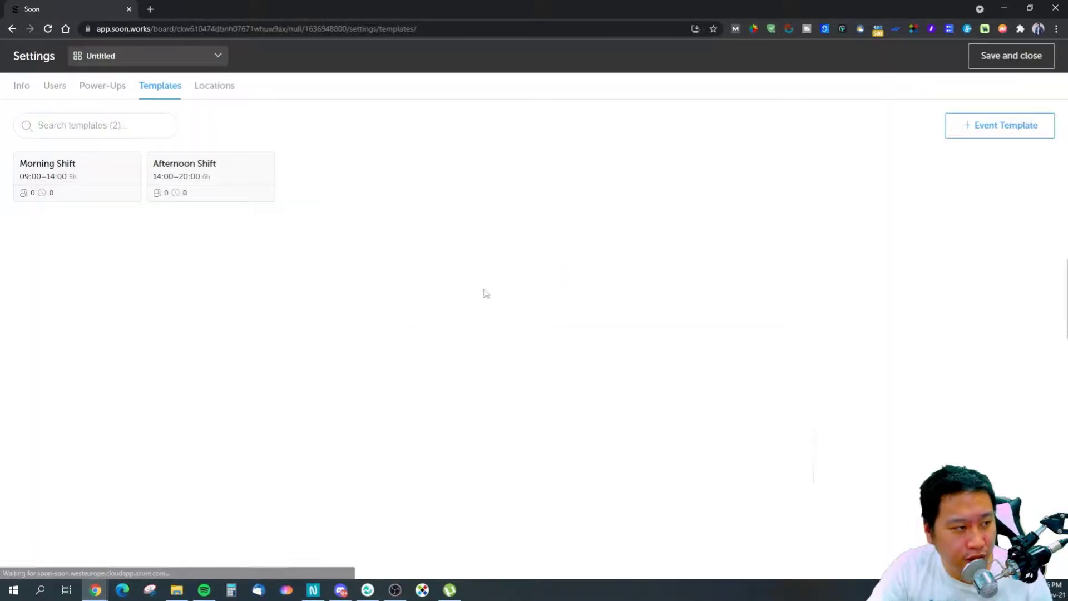
pyautogui.click(1035, 59)
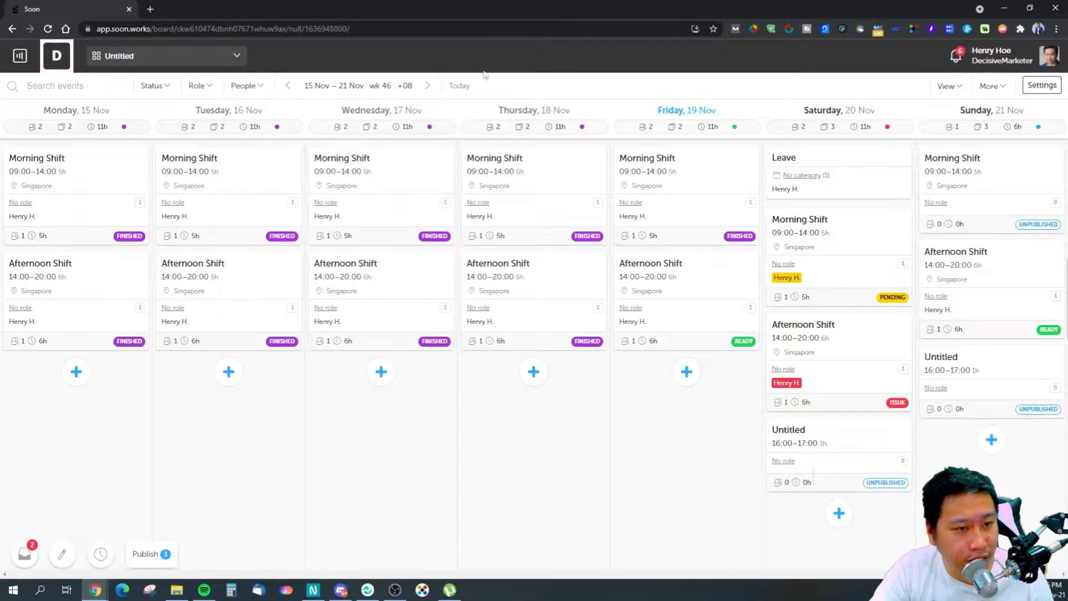
# Try the board's People filter with the listed team member and clear it again.
pyautogui.click(201, 86)
pyautogui.click(167, 87)
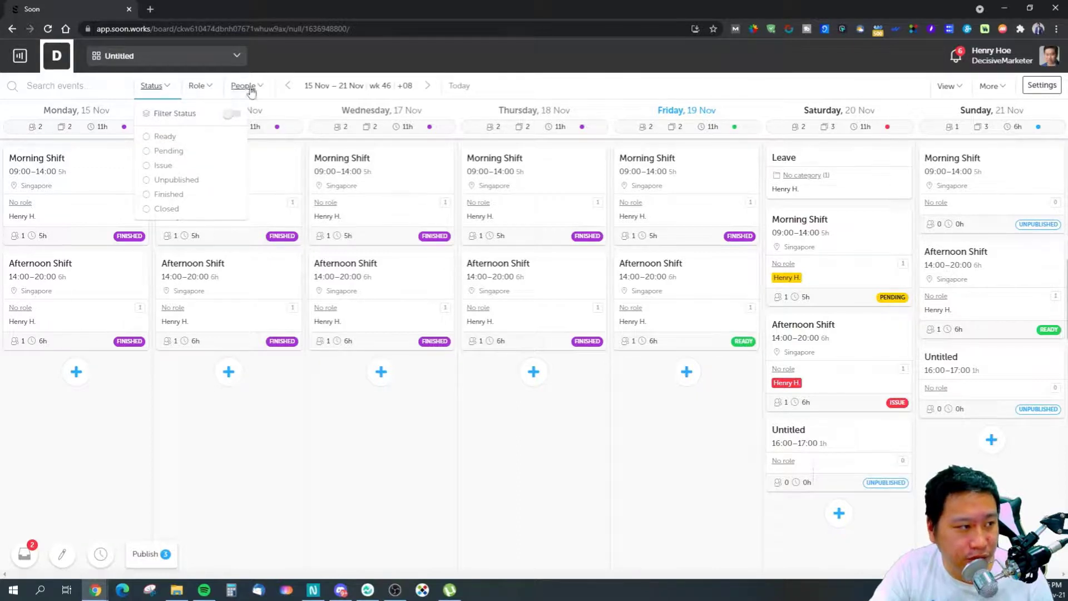
pyautogui.click(236, 96)
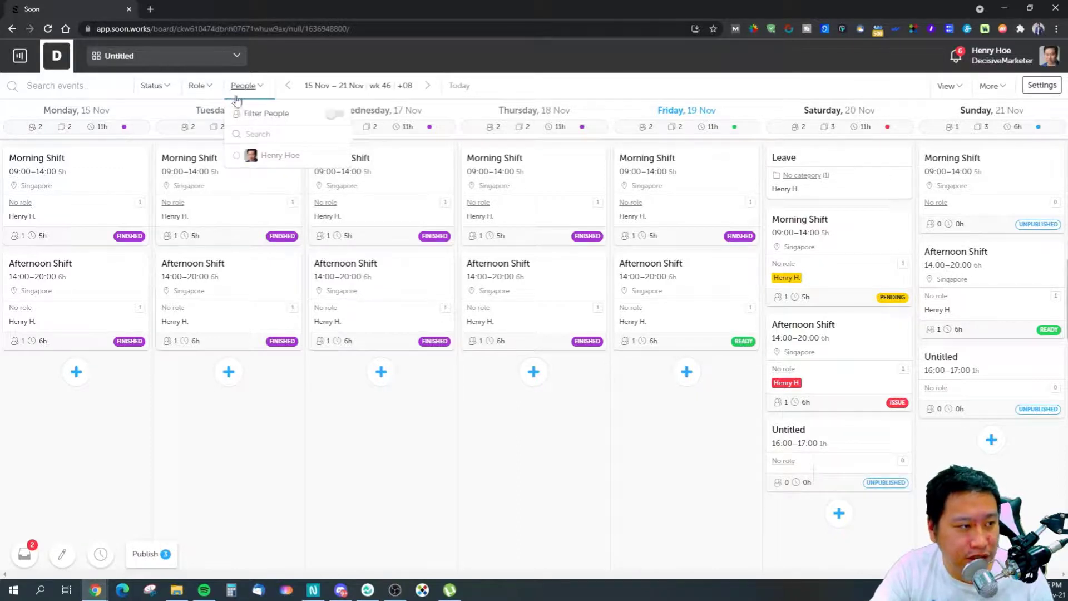
pyautogui.click(270, 155)
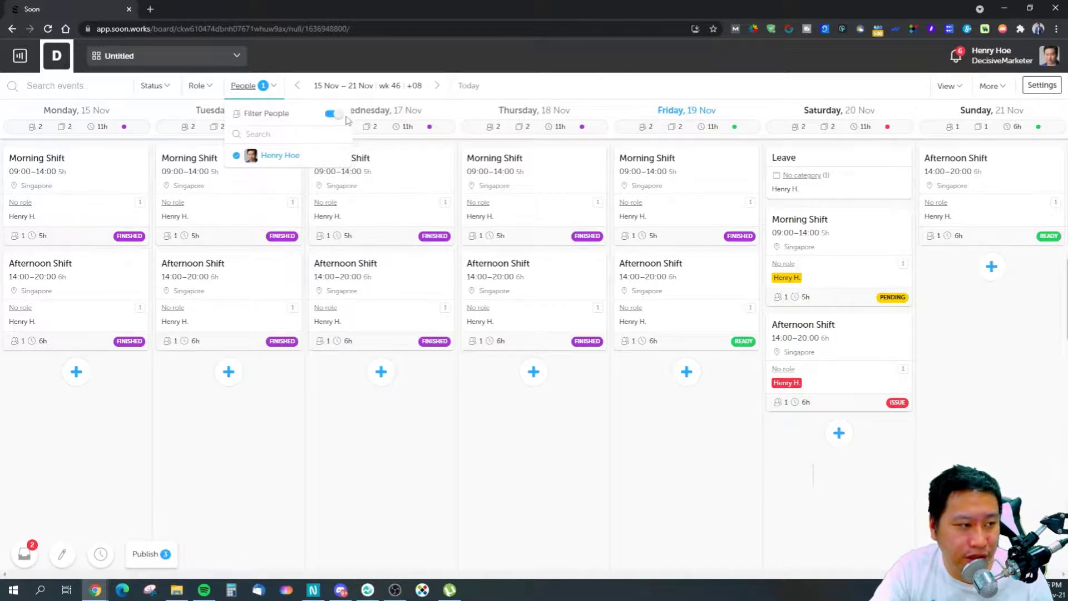
pyautogui.click(283, 161)
pyautogui.click(281, 162)
pyautogui.click(281, 163)
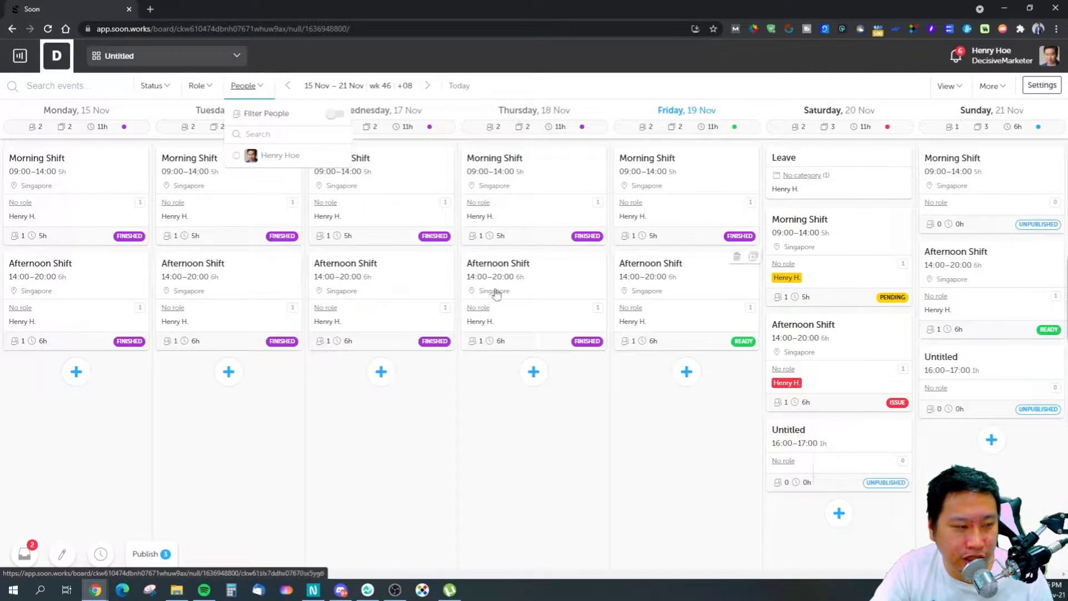
pyautogui.click(285, 155)
pyautogui.click(286, 156)
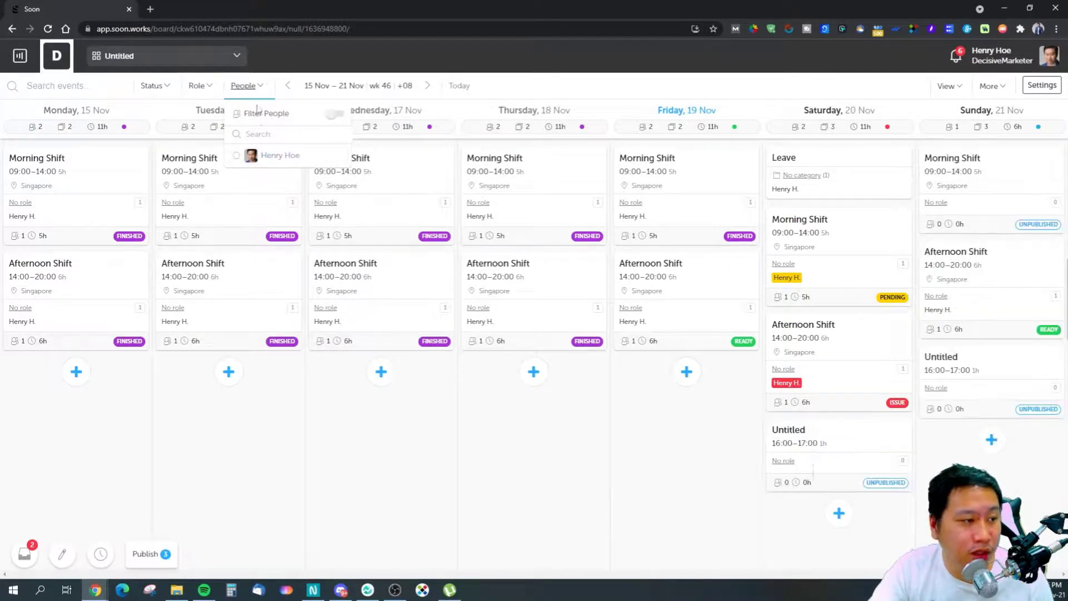
# View the Role filter, filter the board's events by the Issue status, and clear that filter.
pyautogui.click(198, 86)
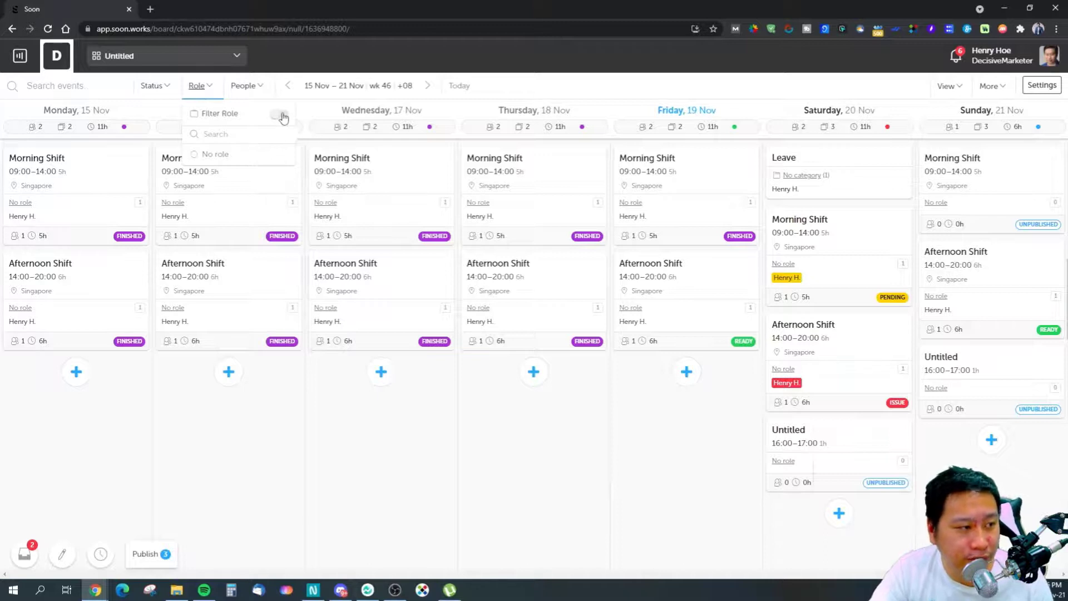
pyautogui.click(154, 89)
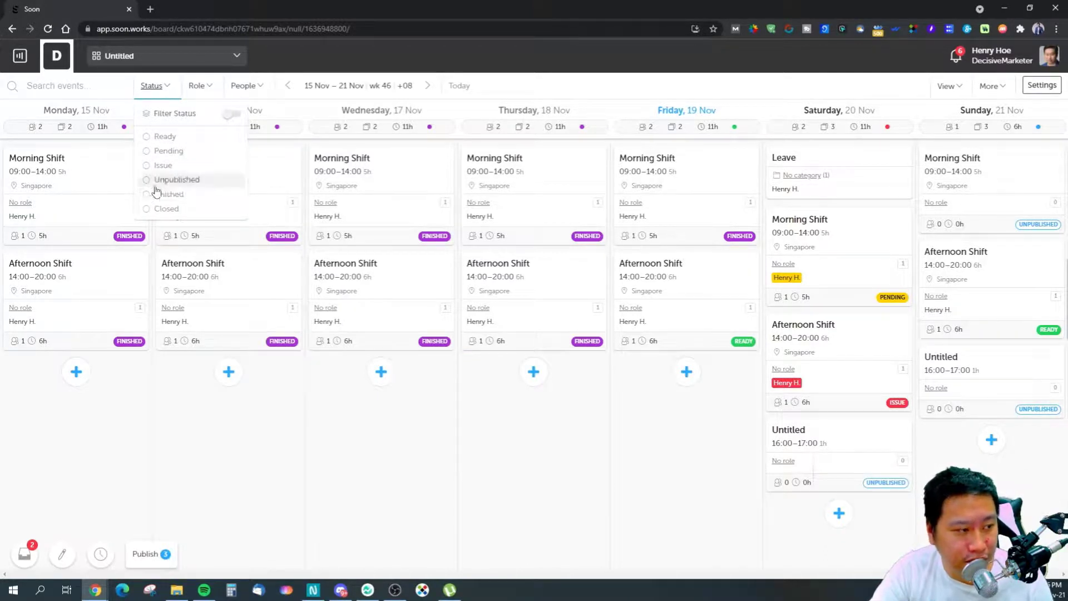
pyautogui.click(160, 166)
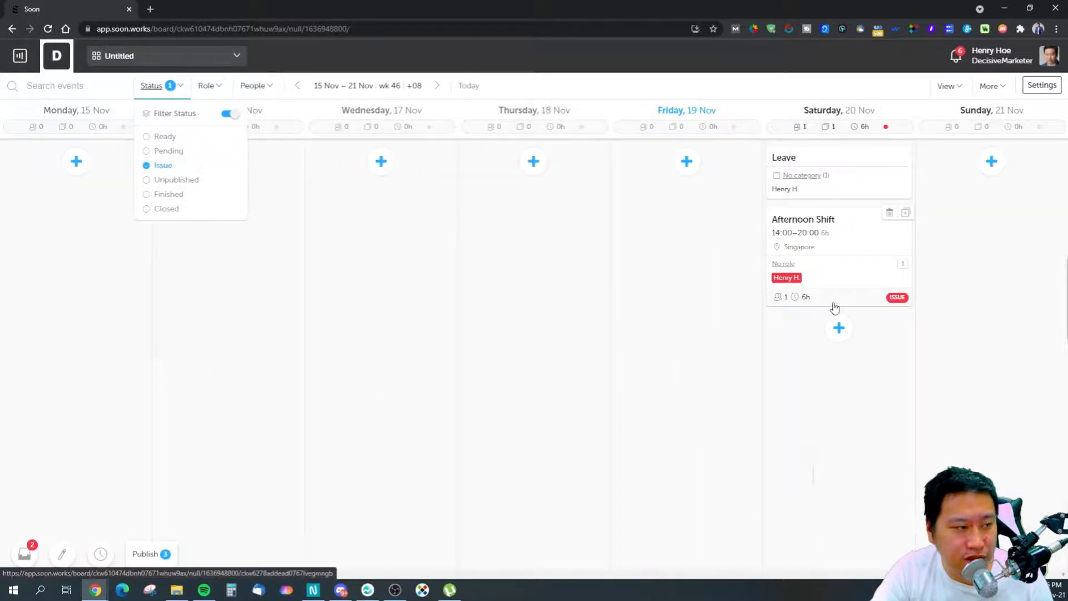
pyautogui.click(163, 165)
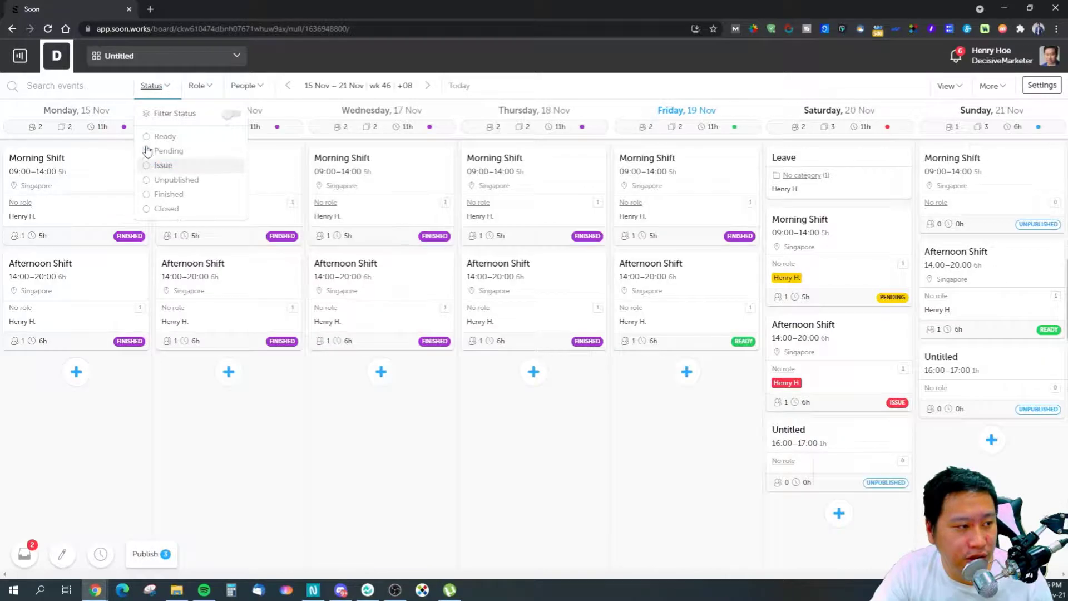
pyautogui.click(321, 451)
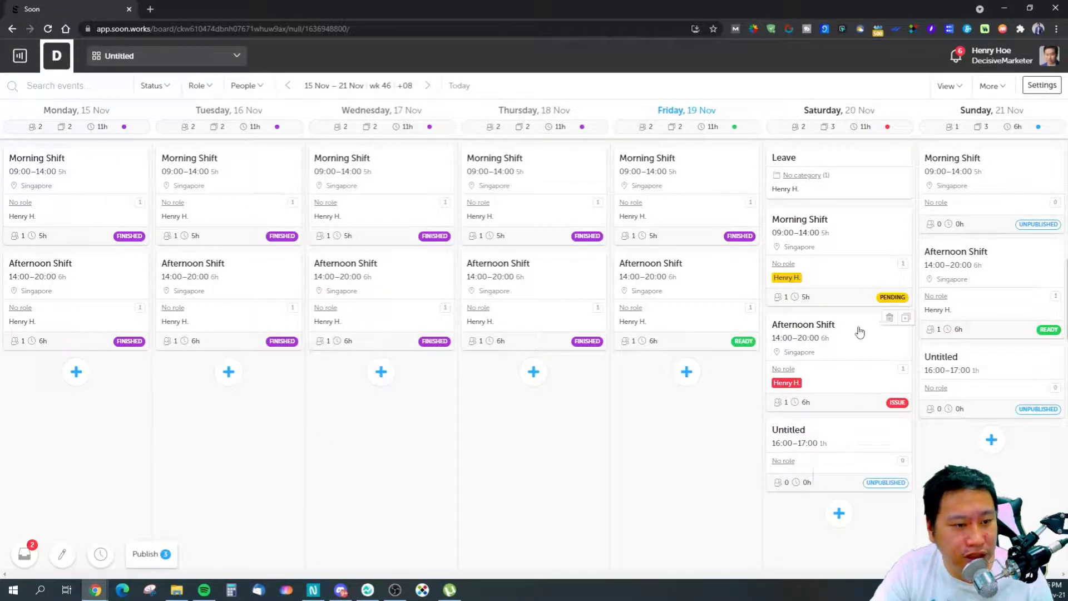
# Examine the Activities section of Saturday's unpublished Untitled event and close the event.
pyautogui.click(812, 442)
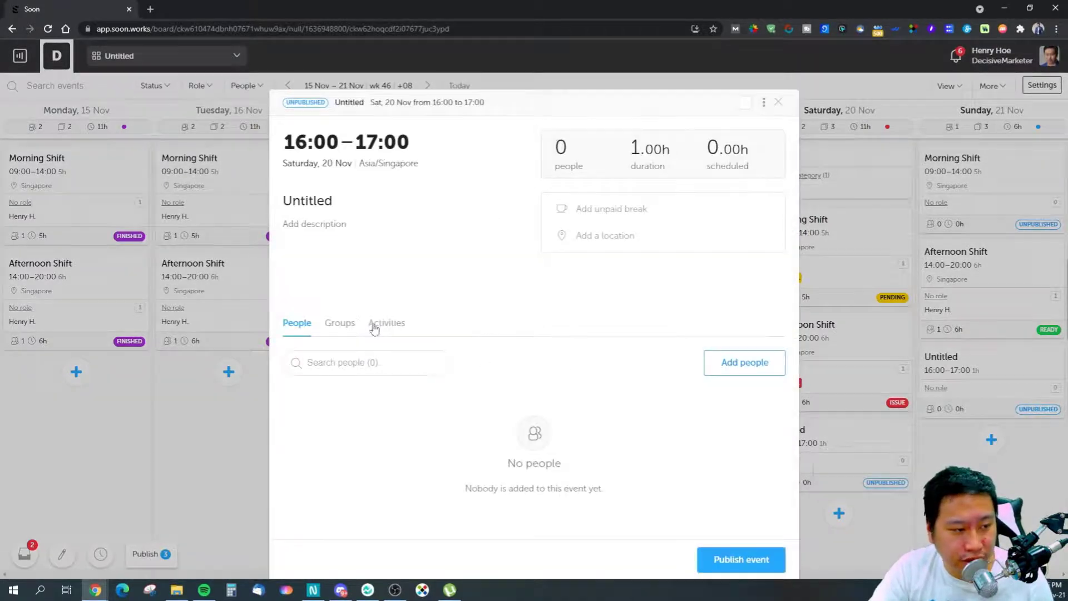
pyautogui.click(389, 324)
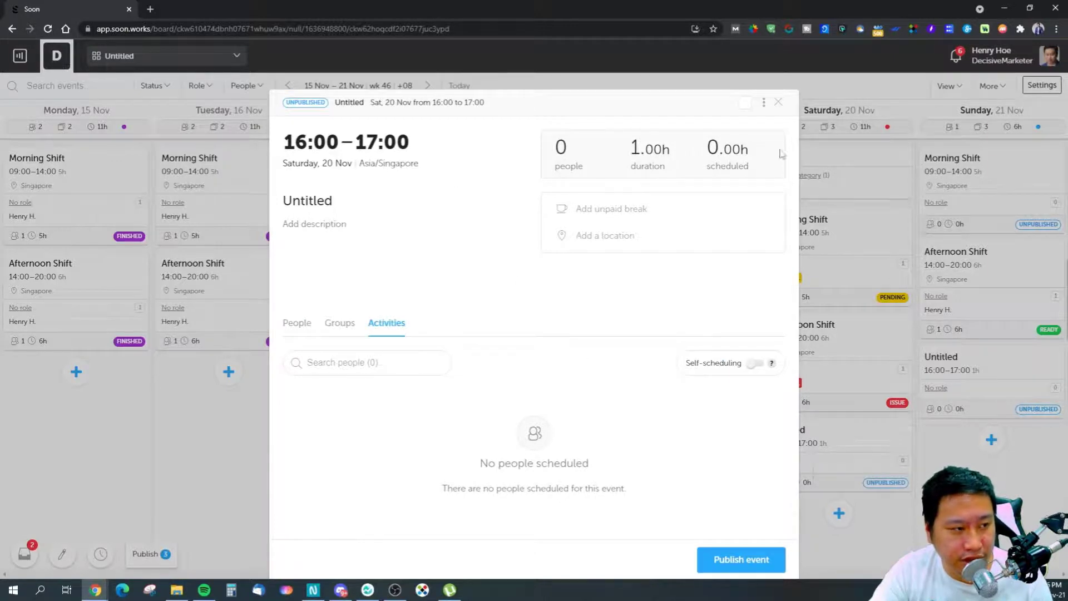
pyautogui.click(778, 103)
# Examine the scheduled activities of Sunday's Afternoon Shift and close the event.
pyautogui.click(987, 293)
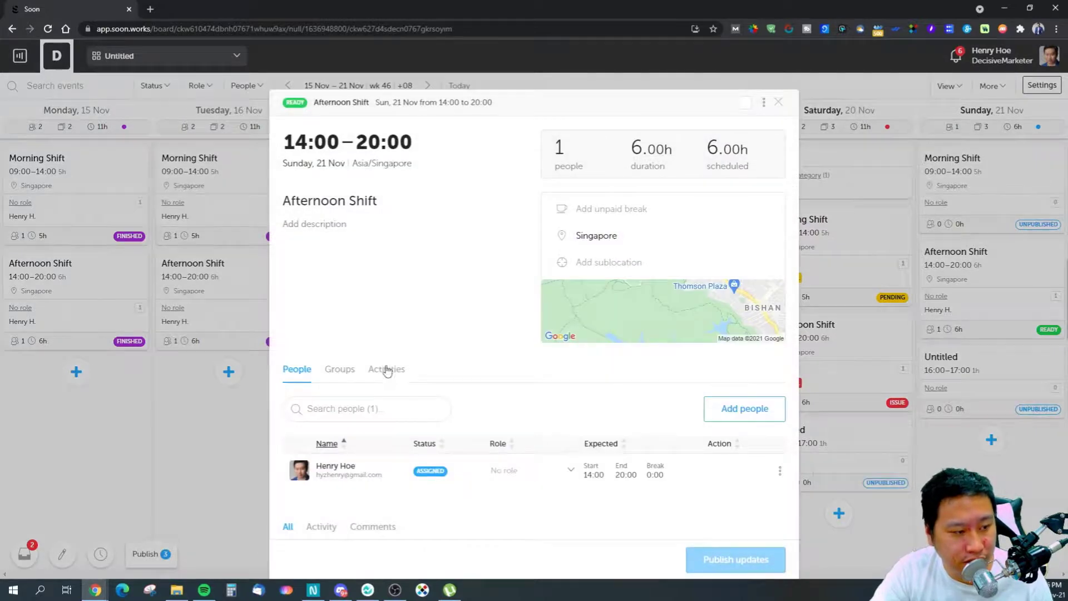
pyautogui.click(387, 369)
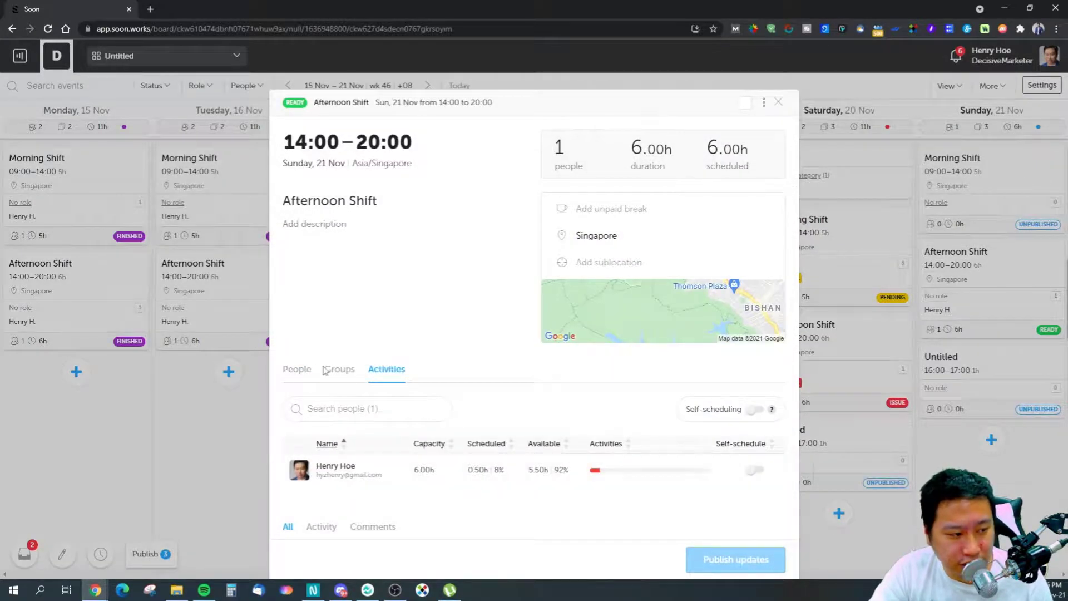
pyautogui.click(305, 370)
pyautogui.click(778, 103)
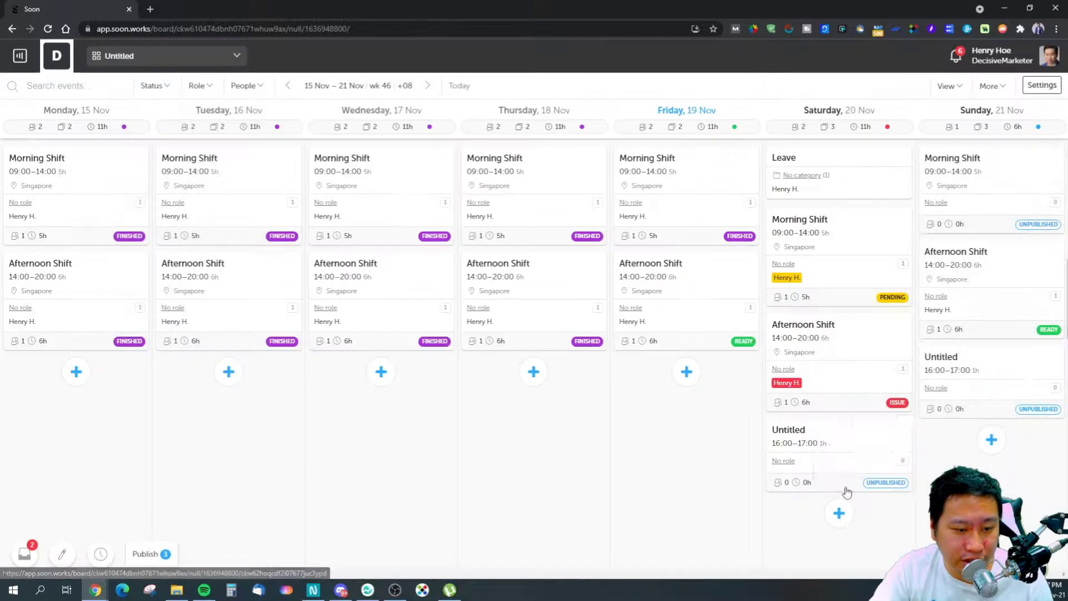
# Check user availability and conflicts for adding people to Saturday's Untitled event, closing it without adding anyone.
pyautogui.click(861, 443)
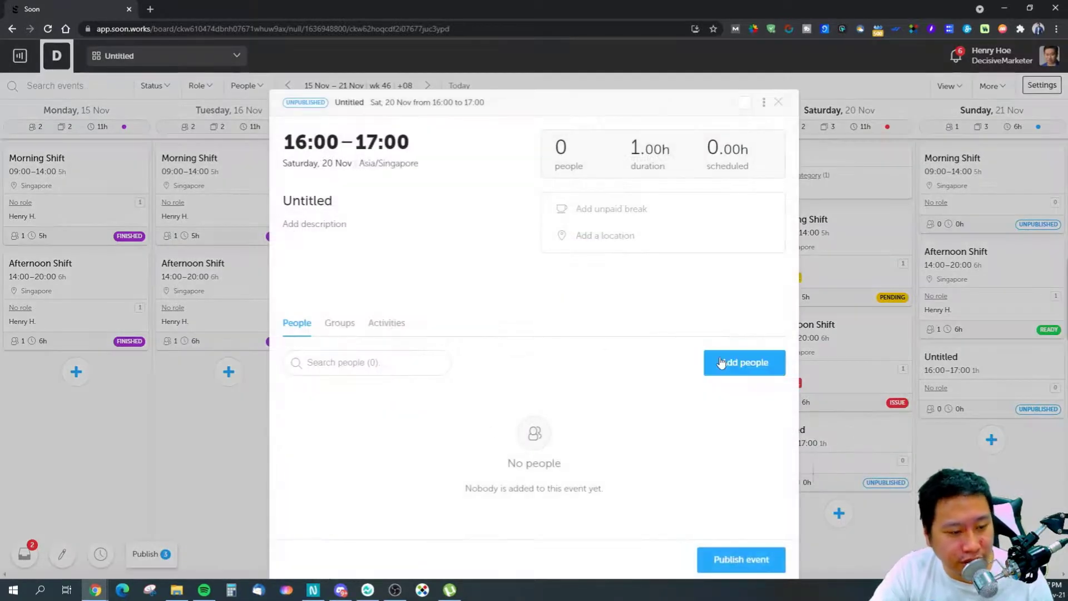
pyautogui.click(718, 362)
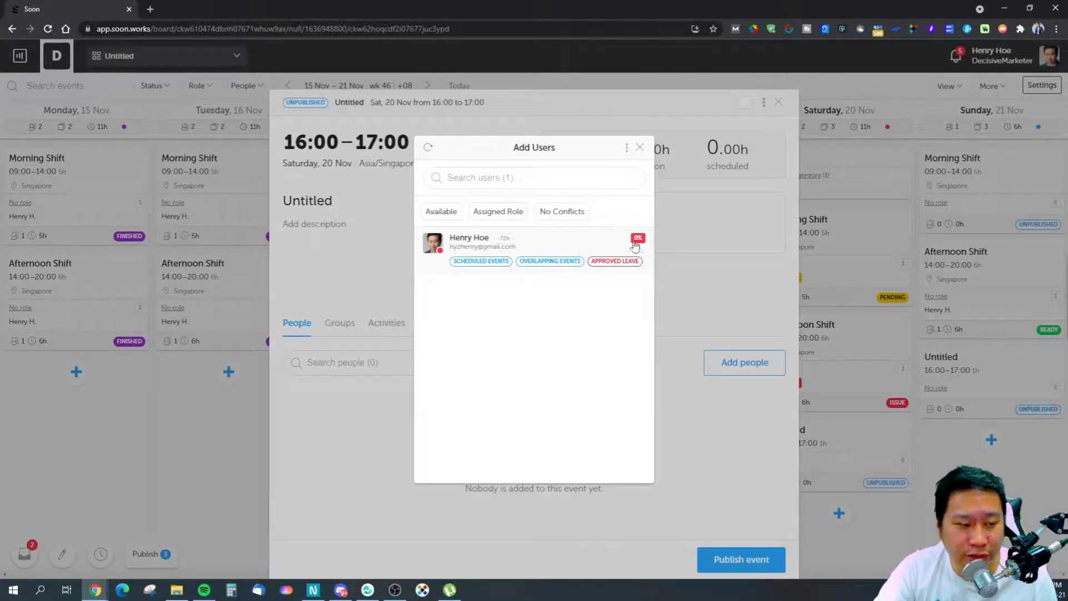
pyautogui.click(640, 148)
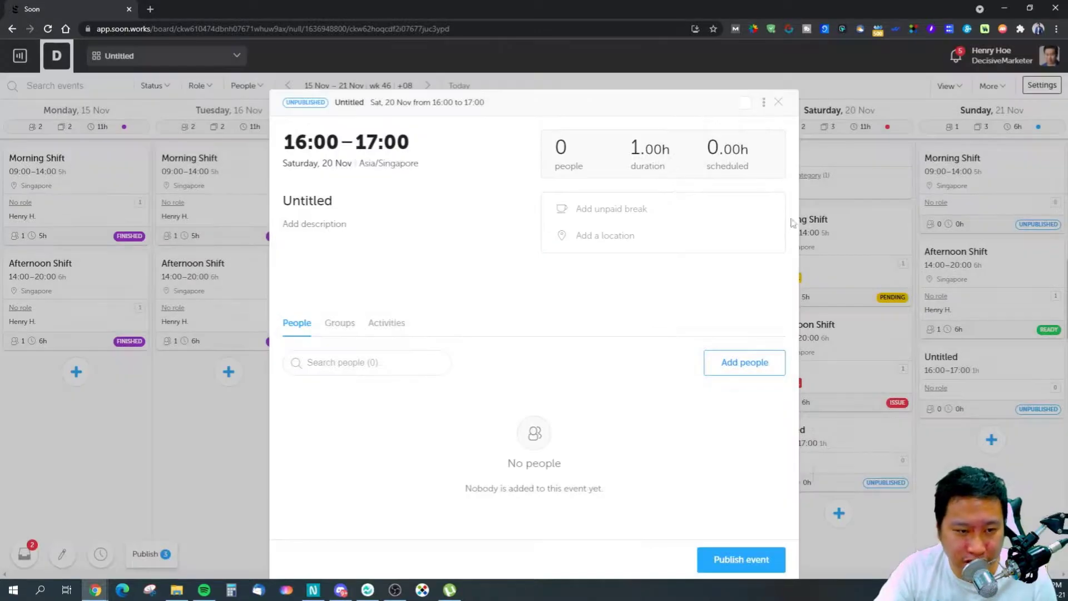
pyautogui.click(858, 219)
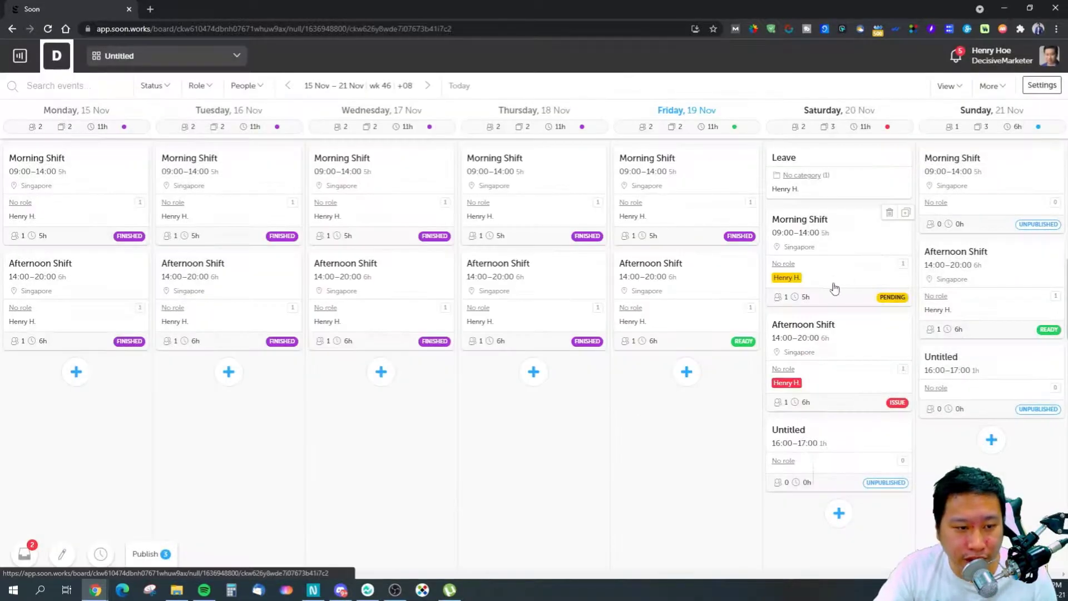
# Inspect the invited person's activities, available actions and change requests in Saturday's Morning Shift, leaving everything unapplied.
pyautogui.click(844, 283)
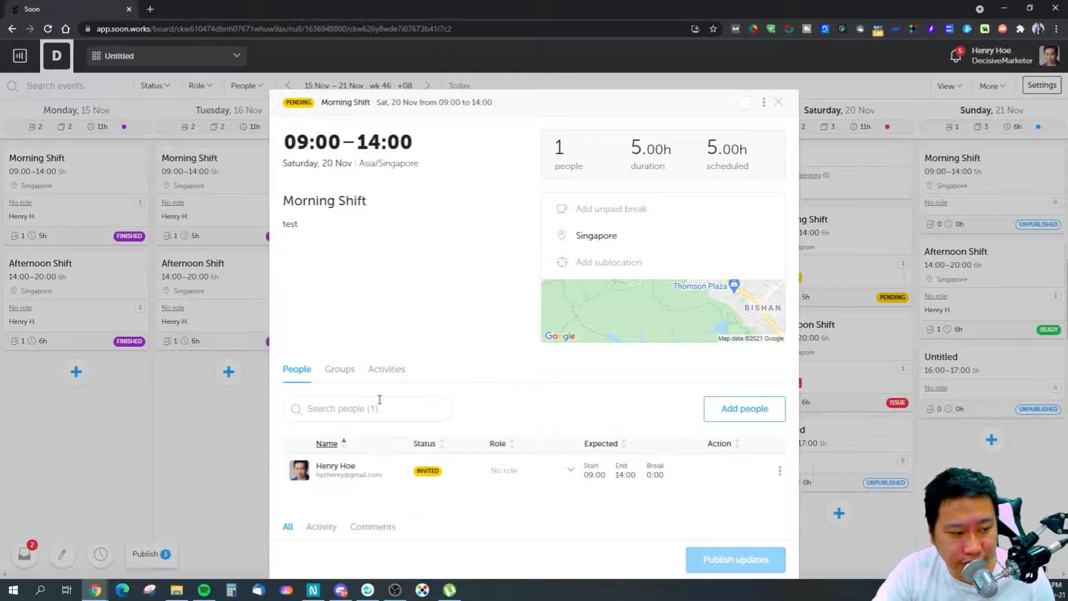
pyautogui.click(387, 370)
pyautogui.click(303, 370)
pyautogui.click(625, 475)
pyautogui.click(779, 471)
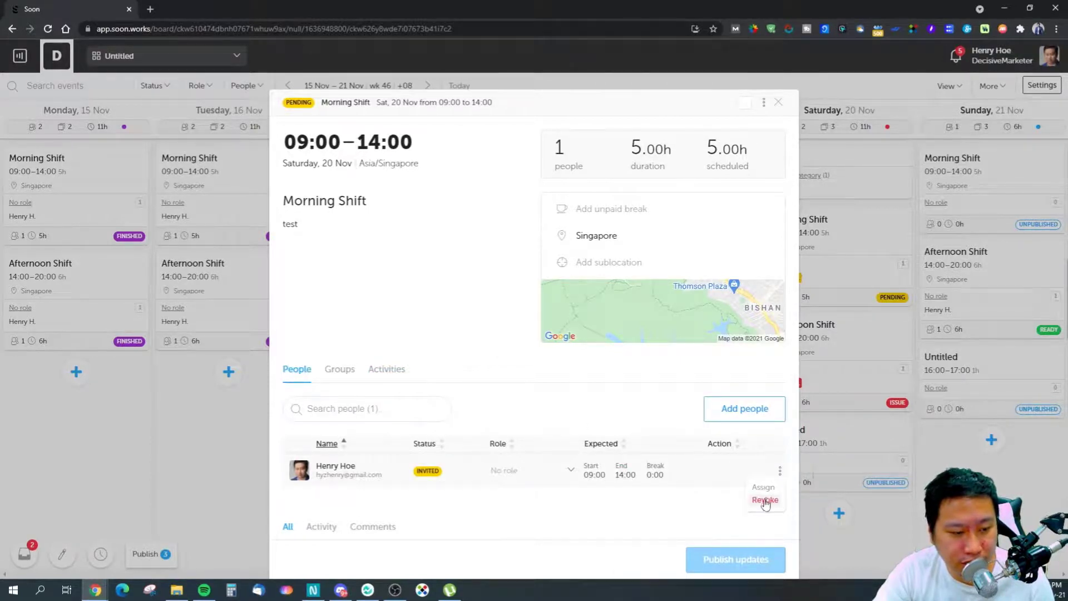
pyautogui.click(421, 476)
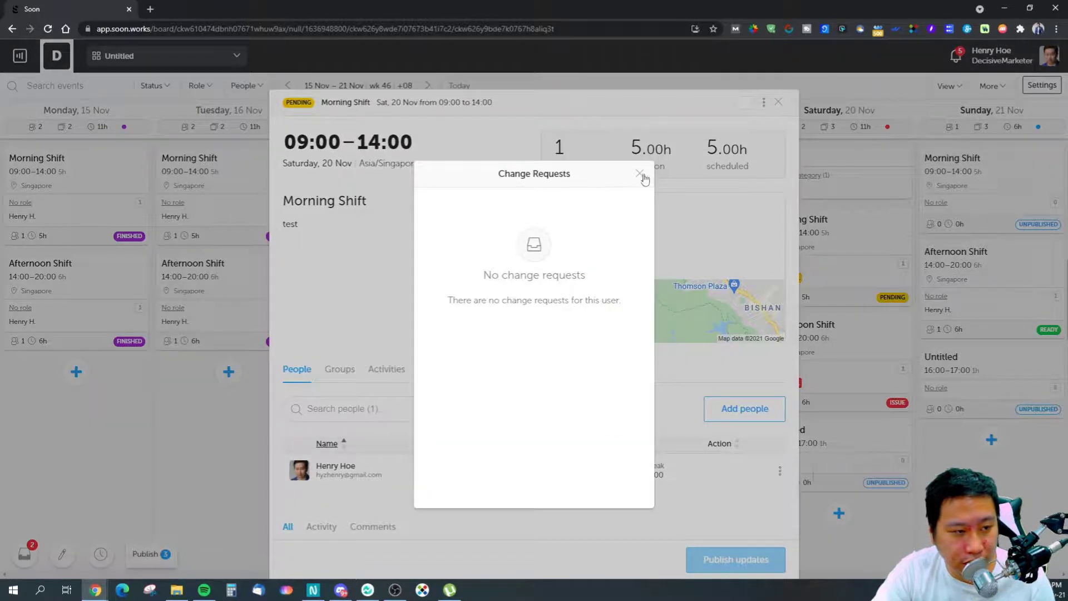
pyautogui.click(640, 175)
pyautogui.click(779, 102)
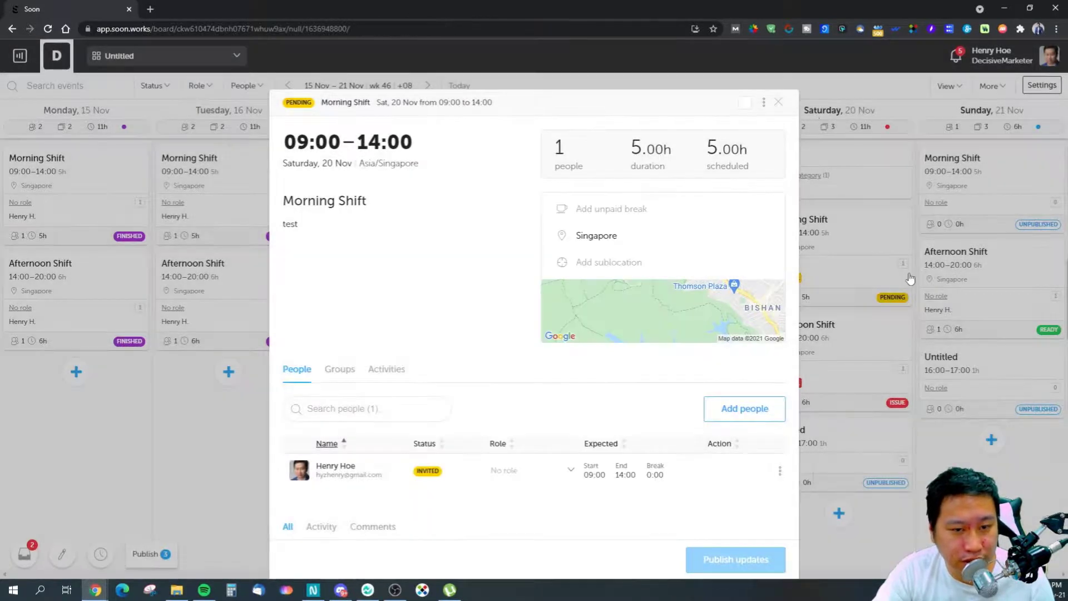
# View Saturday's Afternoon Shift and the list of users to add to Sunday's Morning Shift, closing both without changes.
pyautogui.click(865, 376)
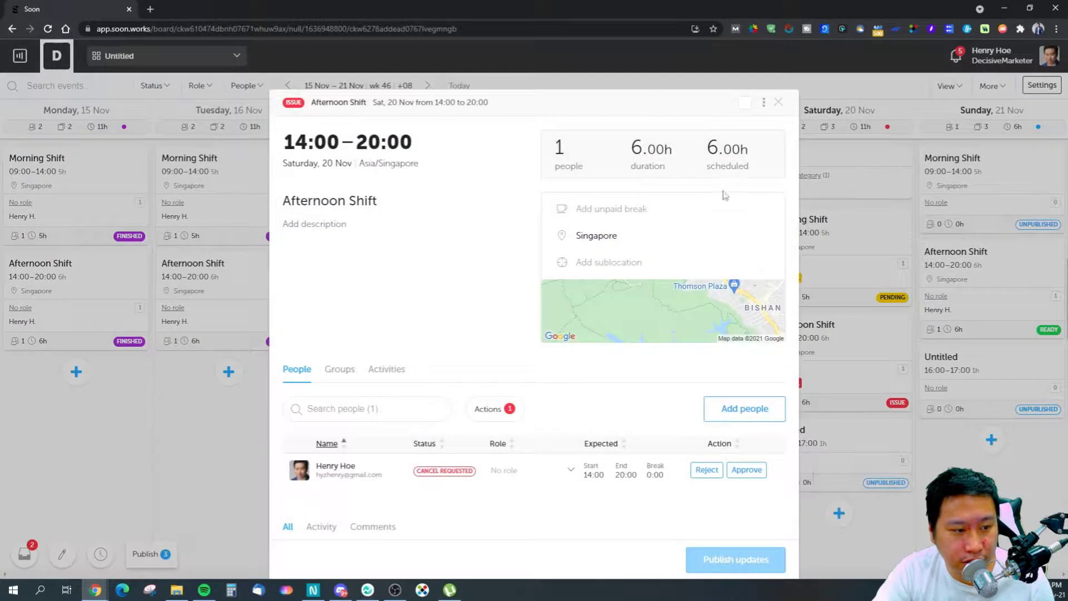
pyautogui.click(778, 103)
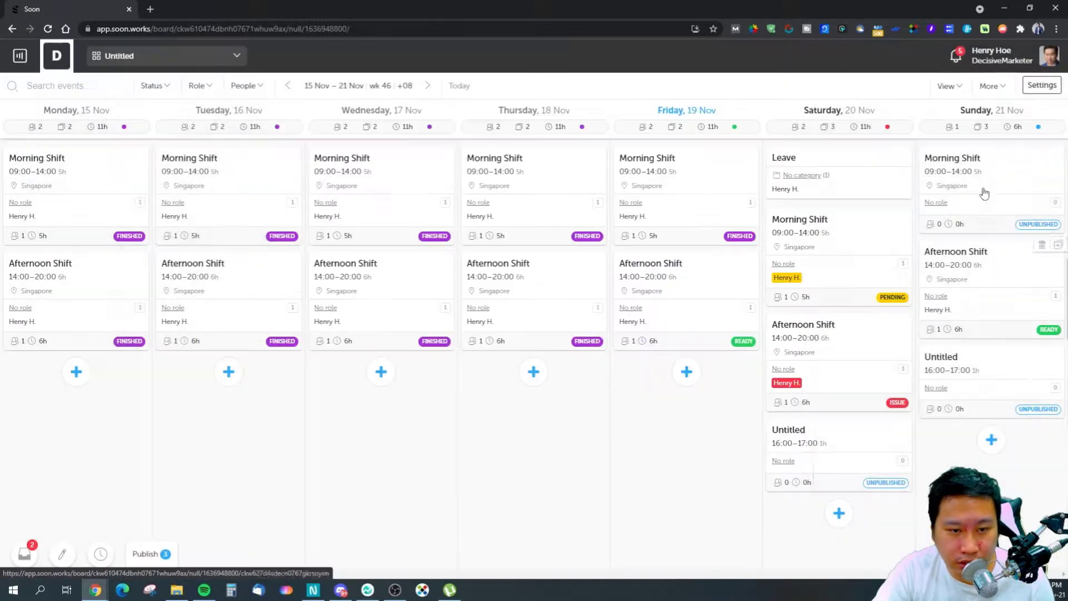
pyautogui.click(995, 211)
pyautogui.click(748, 412)
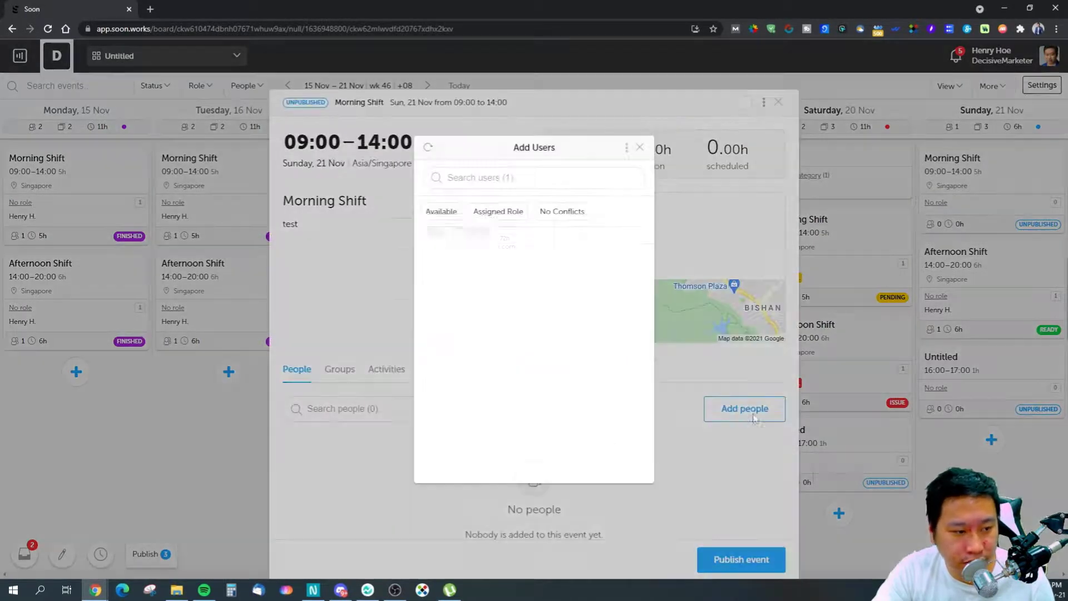
pyautogui.click(640, 147)
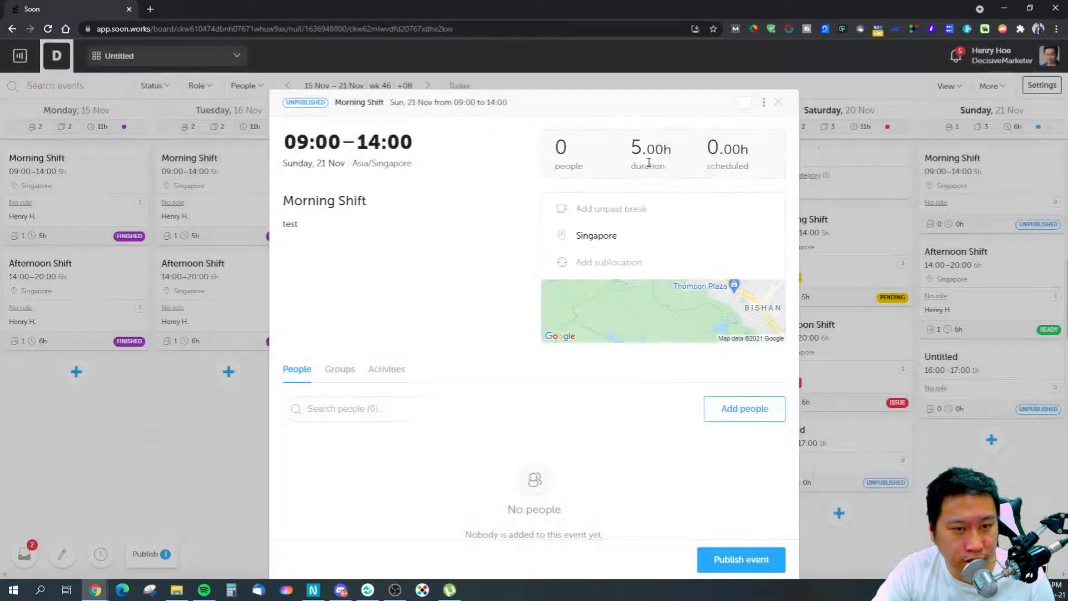
pyautogui.click(778, 103)
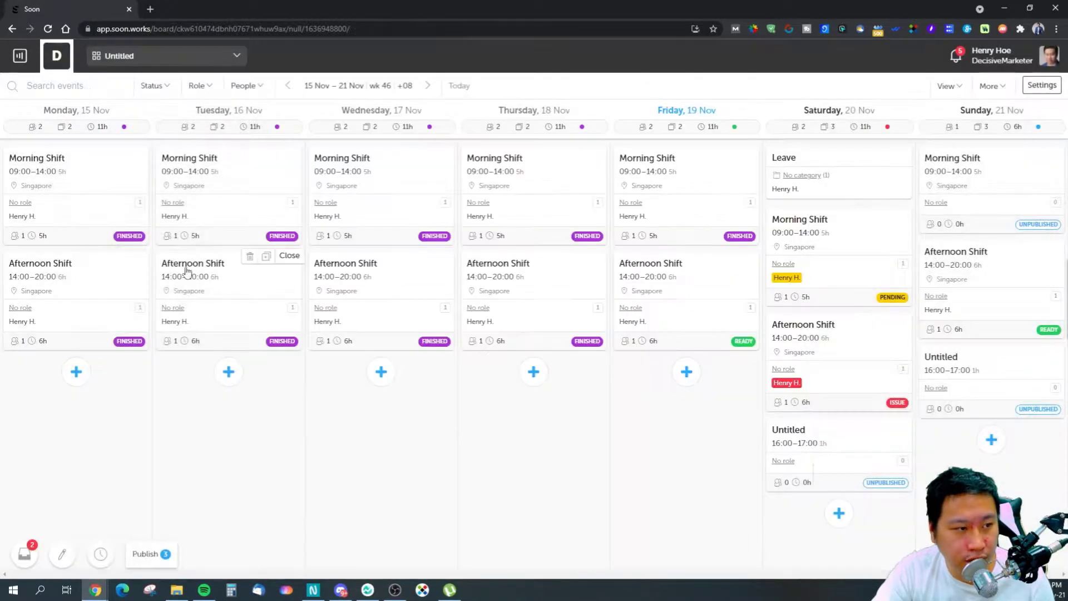
# In My Schedule, mark Sunday 21 Nov as available for only part of the day, with a 09:00 start time.
pyautogui.click(20, 56)
pyautogui.click(45, 92)
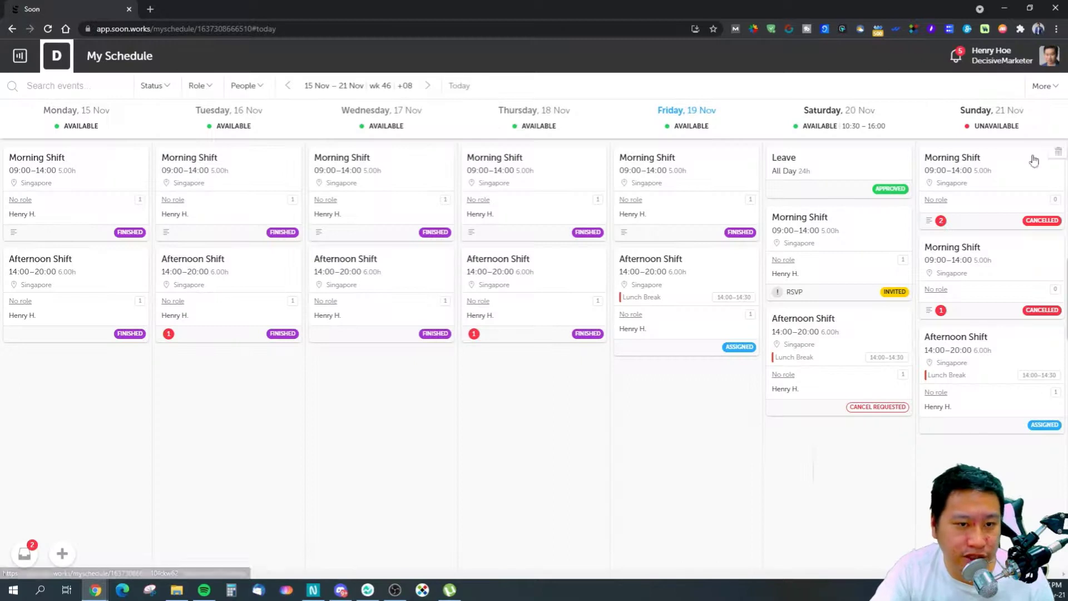
pyautogui.click(981, 126)
pyautogui.click(479, 183)
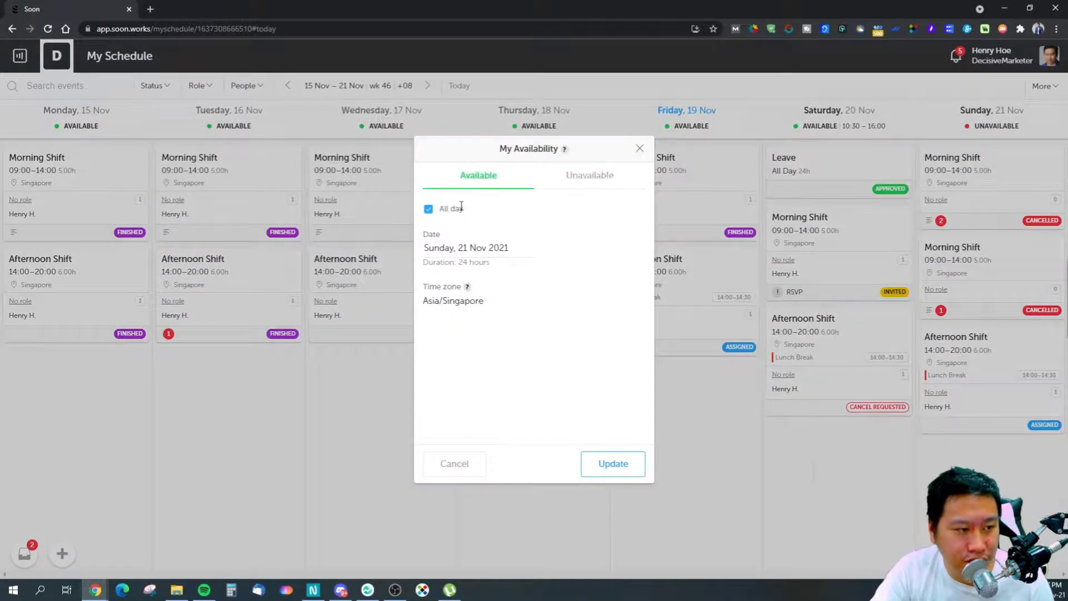
pyautogui.click(474, 245)
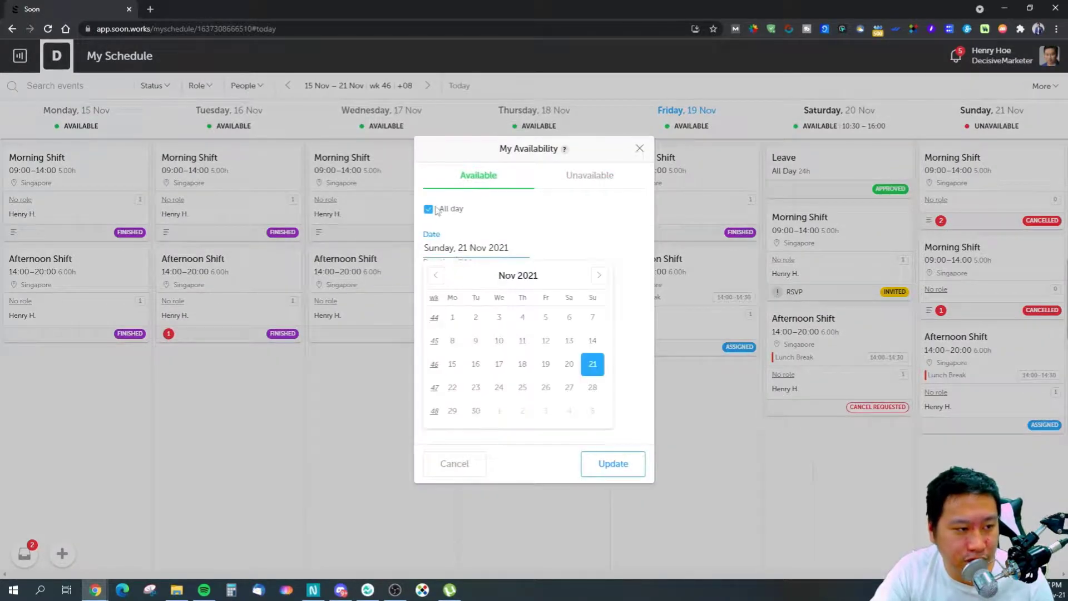
pyautogui.click(429, 210)
pyautogui.click(544, 247)
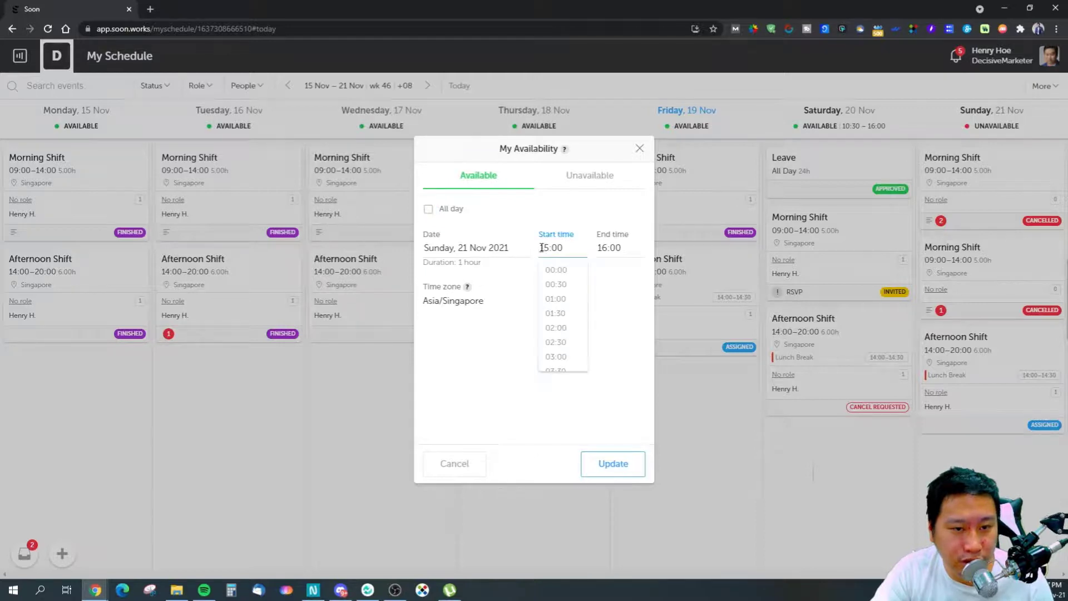
pyautogui.scroll(-3, 561, 345)
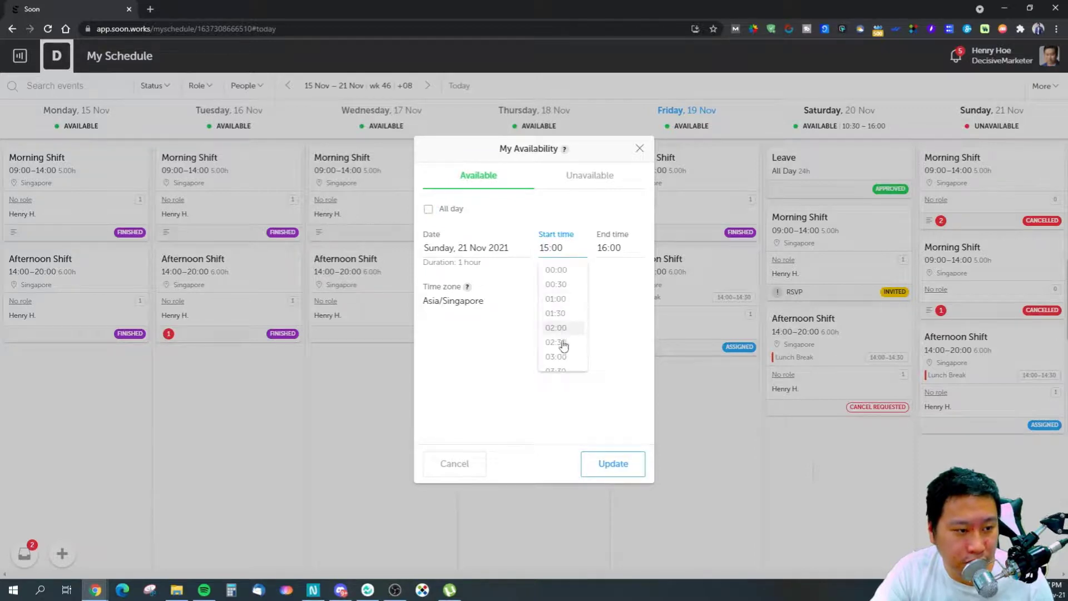
pyautogui.scroll(-3, 556, 349)
pyautogui.click(559, 316)
# Set the end time of Sunday's availability to 12:00 and save the update.
pyautogui.click(617, 246)
pyautogui.scroll(-3, 617, 334)
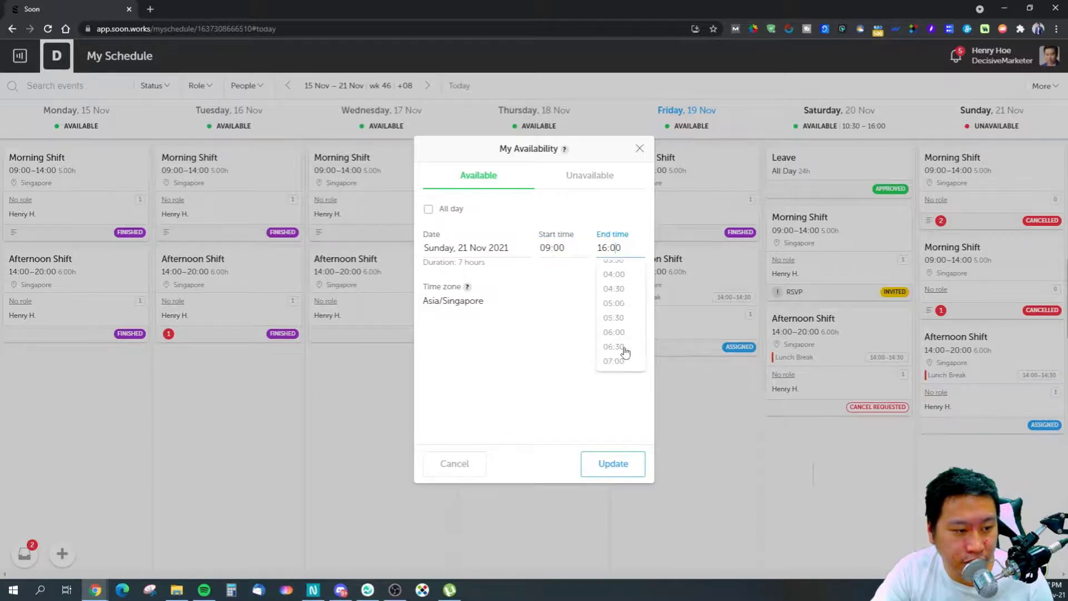
pyautogui.scroll(-5, 617, 333)
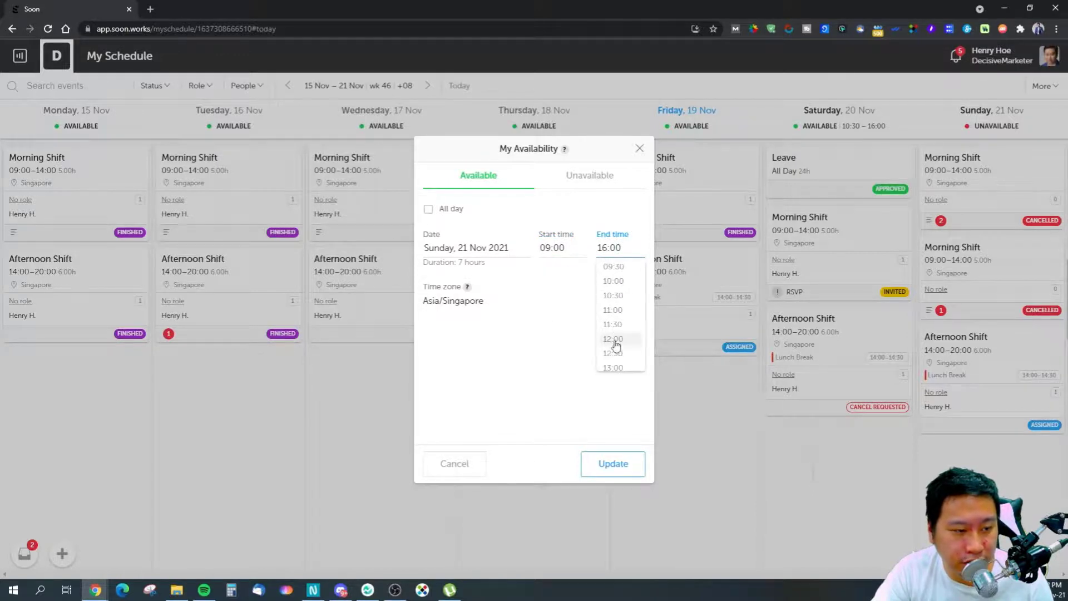
pyautogui.click(612, 344)
pyautogui.click(611, 463)
pyautogui.click(556, 398)
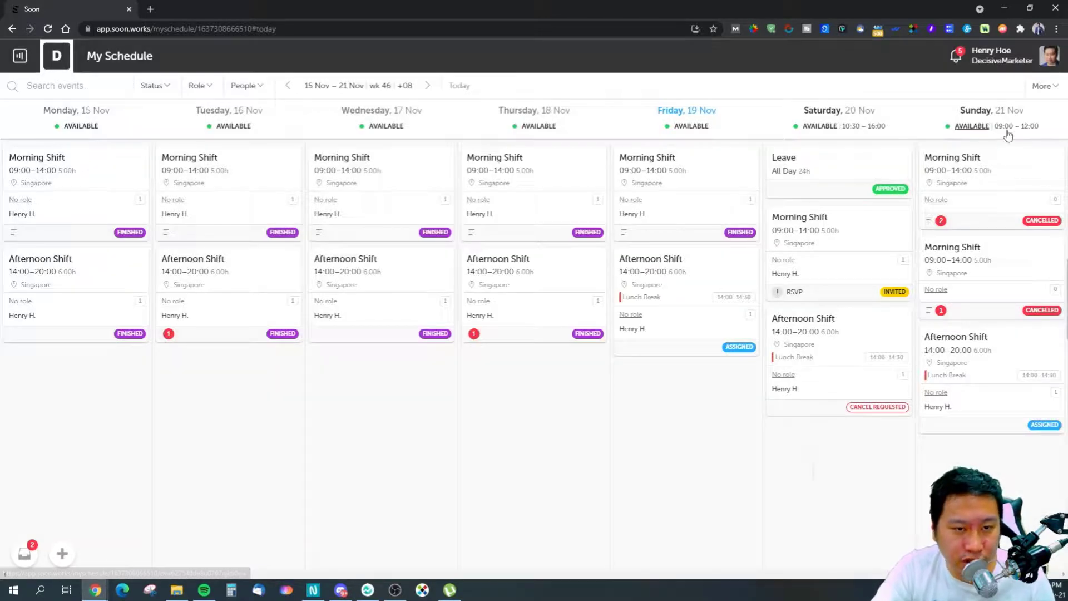
# Open the Untitled board from the boards overview.
pyautogui.click(58, 53)
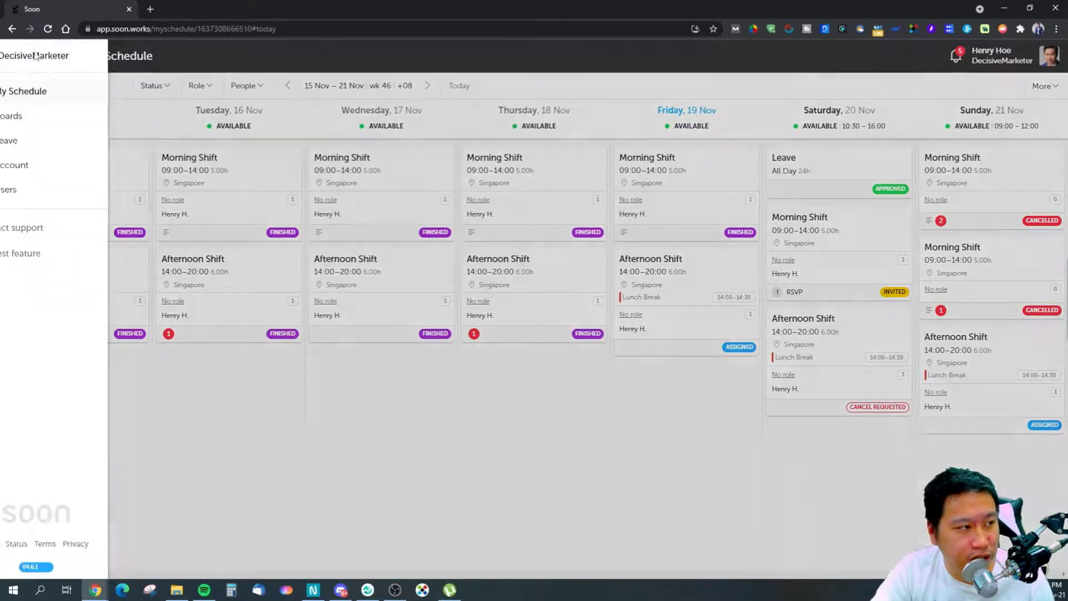
pyautogui.click(115, 72)
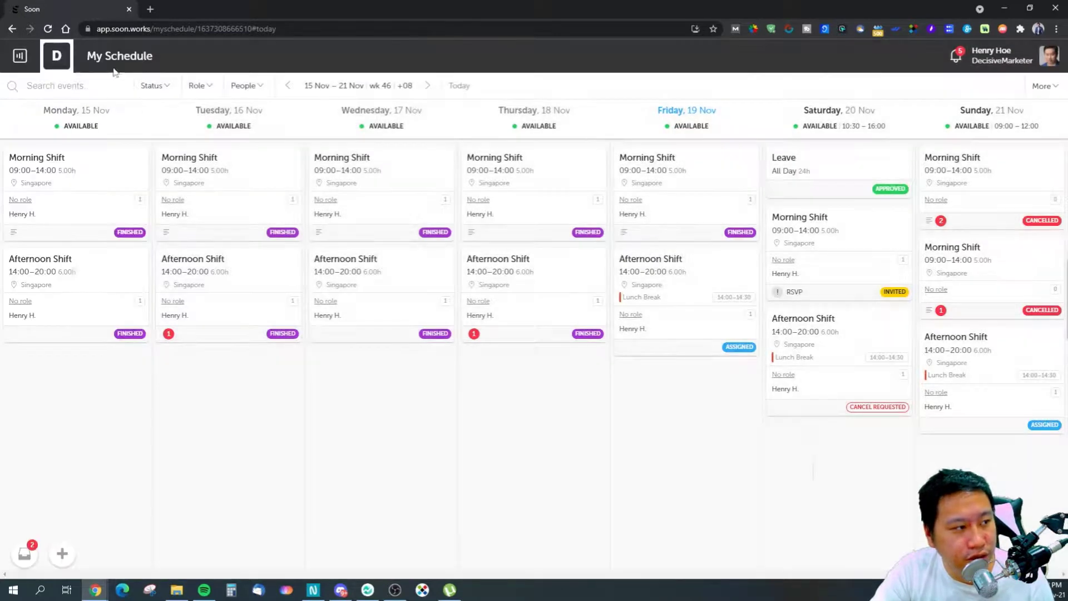
pyautogui.click(42, 64)
pyautogui.click(42, 116)
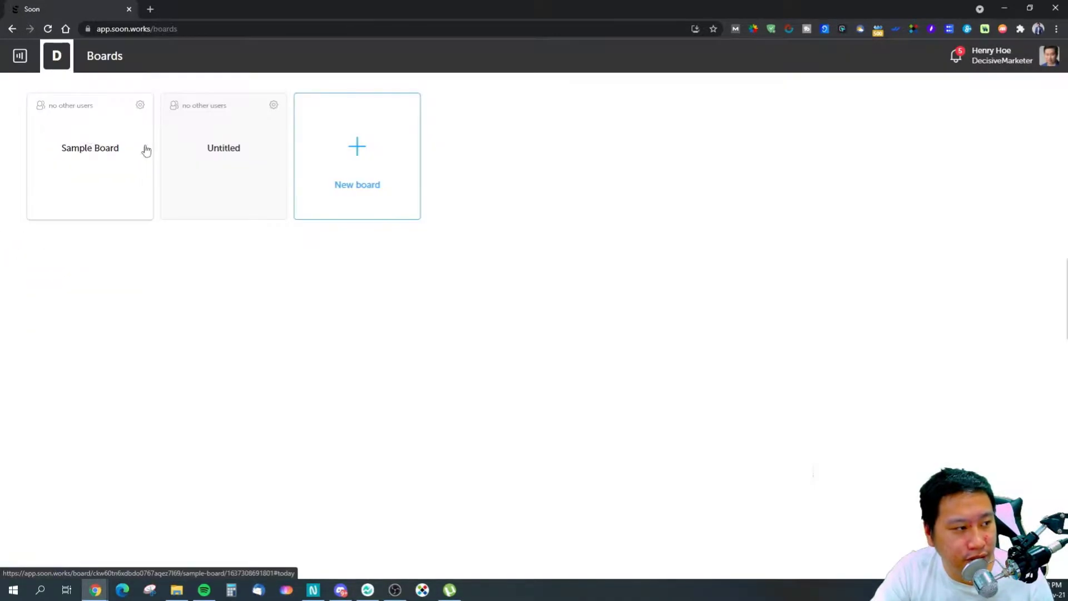
pyautogui.click(226, 166)
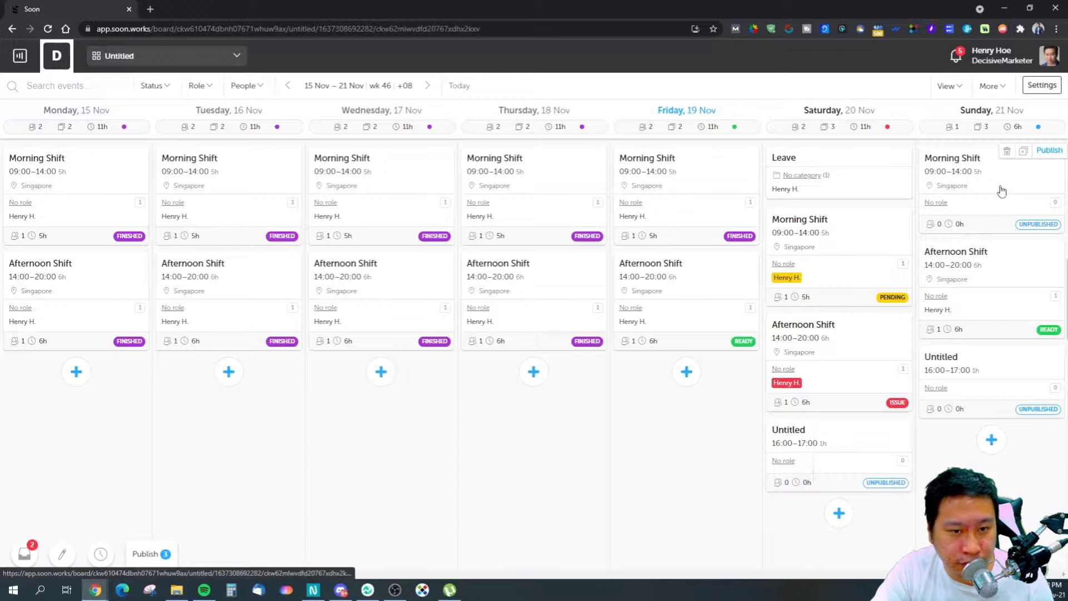
# Check the users to add, groups and activities of Sunday's Morning Shift, and close it without changes.
pyautogui.click(1001, 191)
pyautogui.click(714, 408)
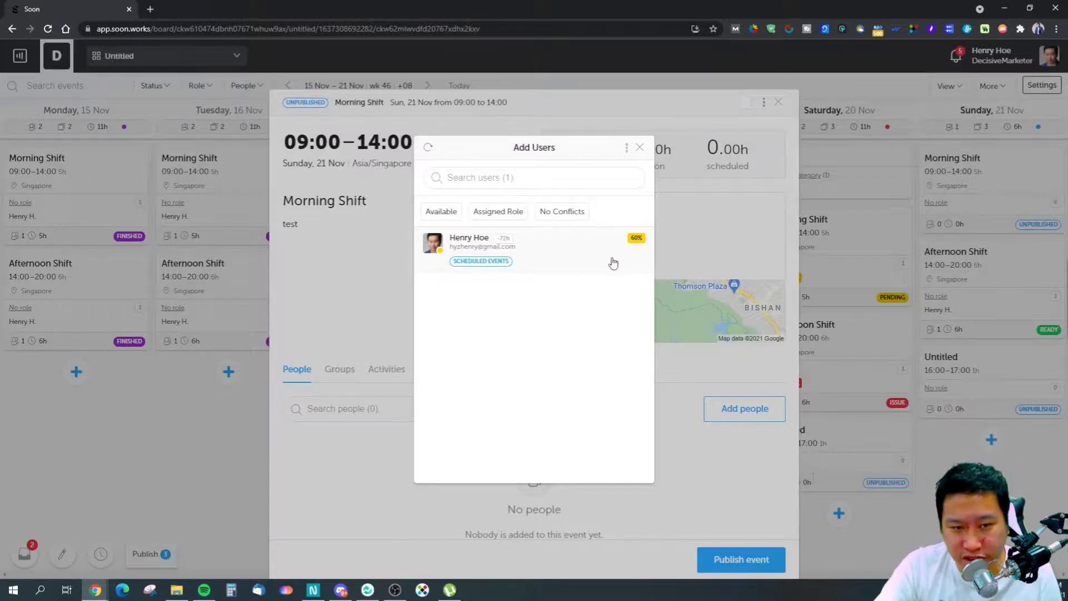
pyautogui.click(639, 148)
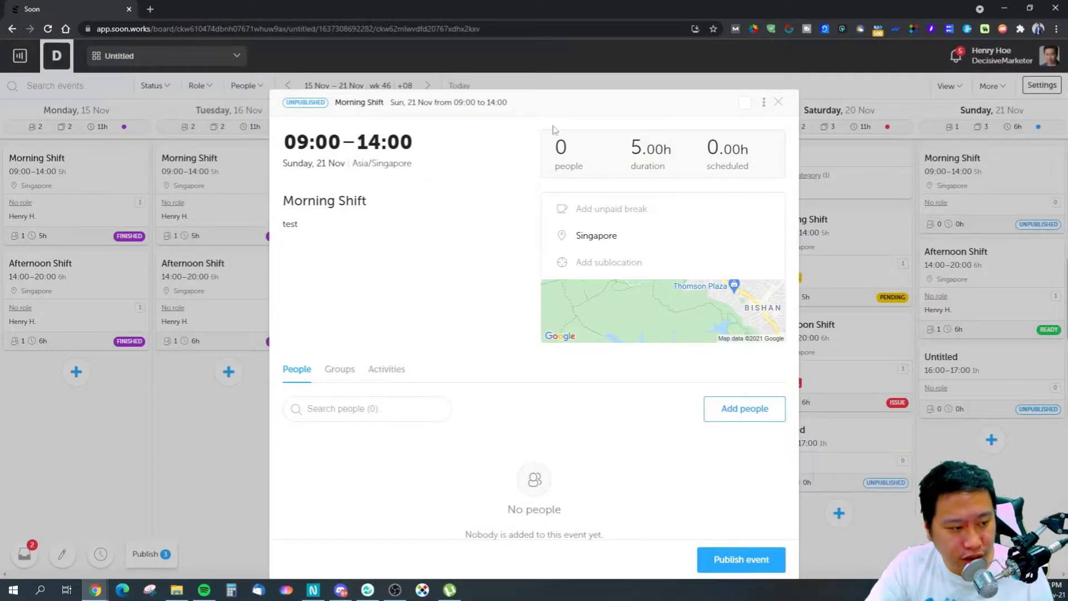
pyautogui.click(340, 369)
pyautogui.click(386, 370)
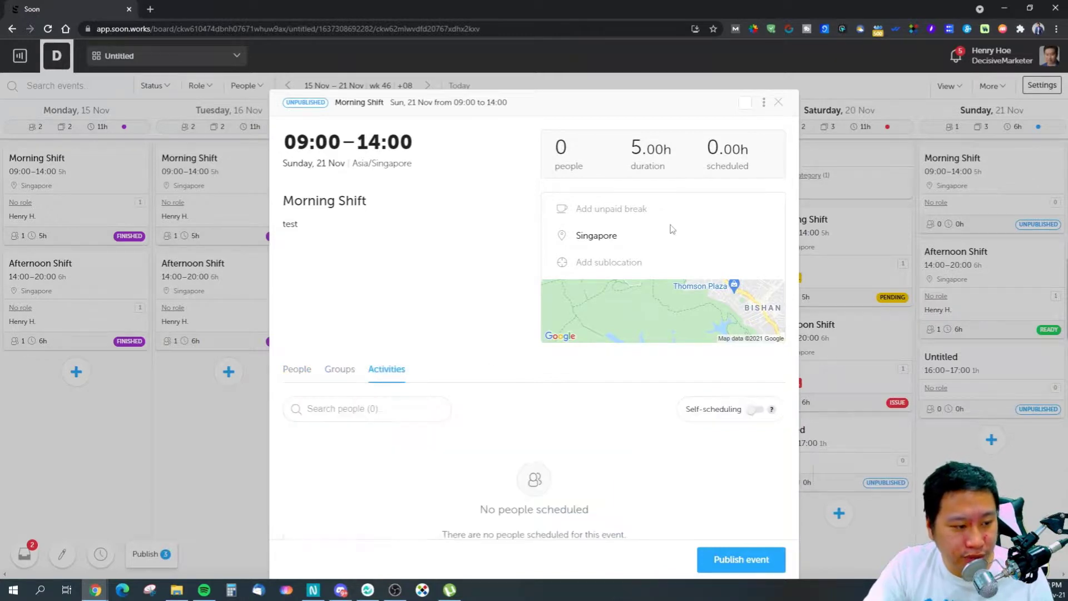
pyautogui.click(777, 103)
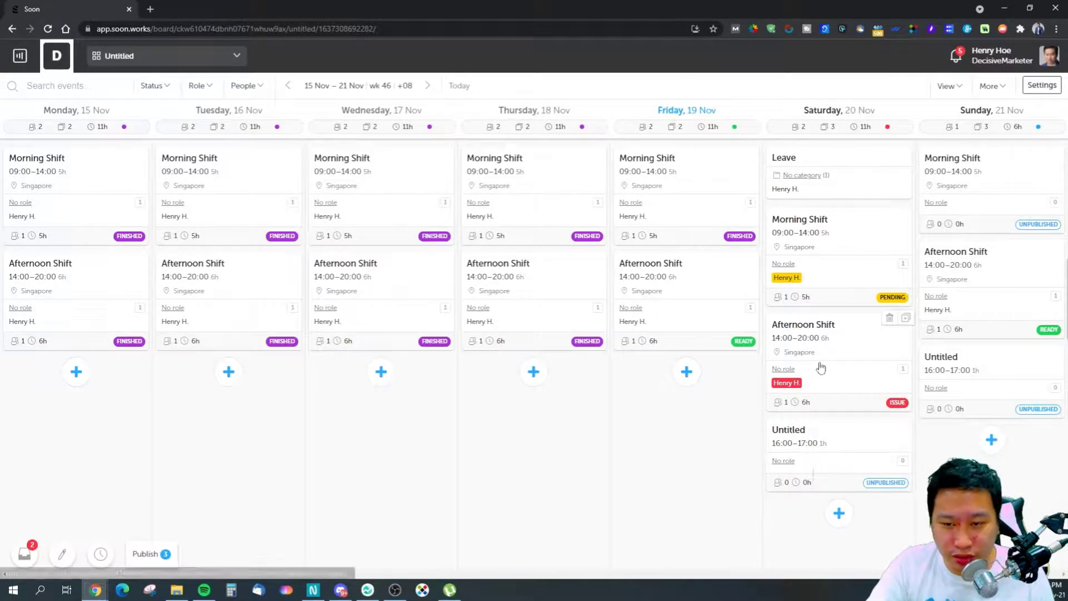
# View the list of notifications and close it.
pyautogui.click(955, 56)
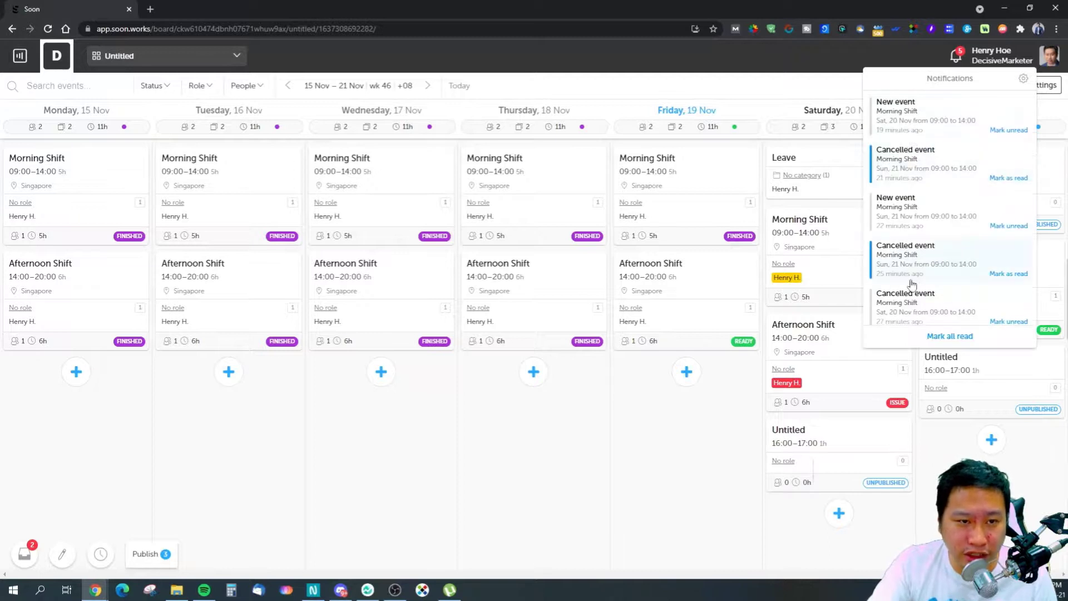
pyautogui.click(957, 57)
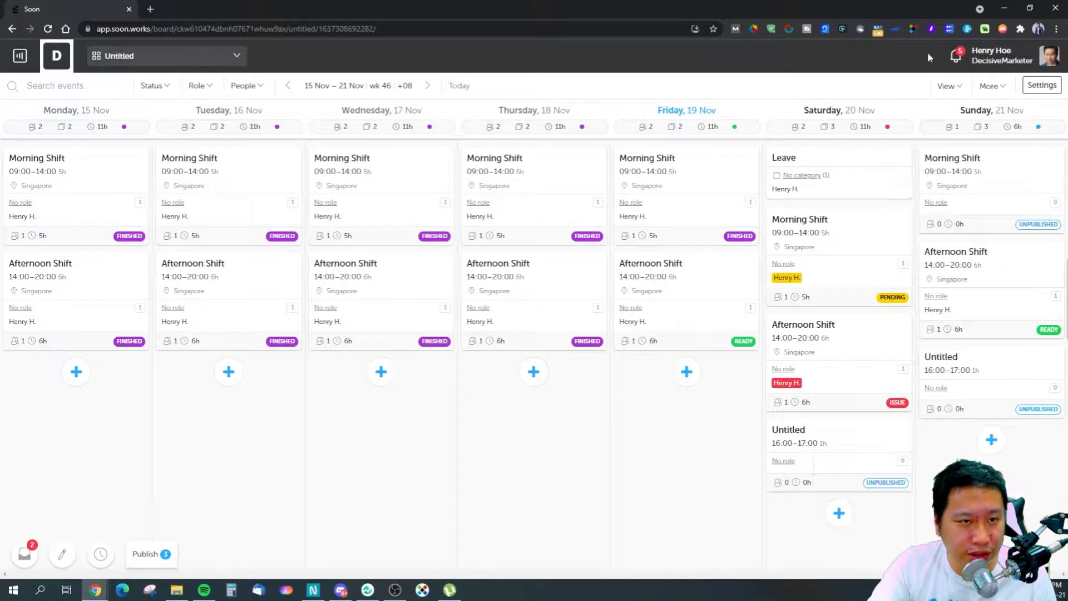
# View the leave requests for November and return to My Schedule.
pyautogui.click(19, 55)
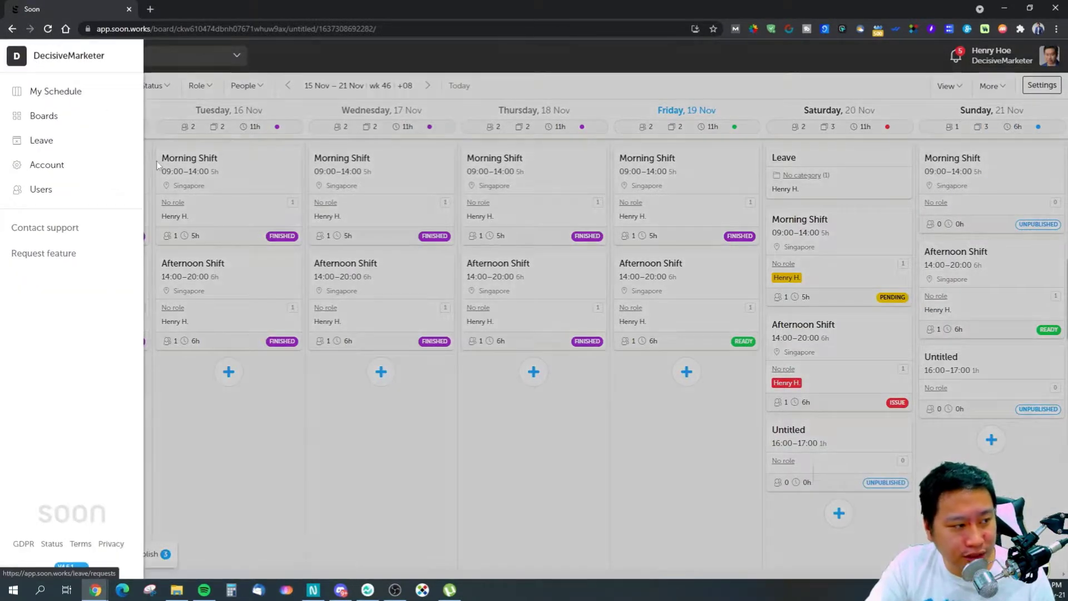
pyautogui.click(40, 140)
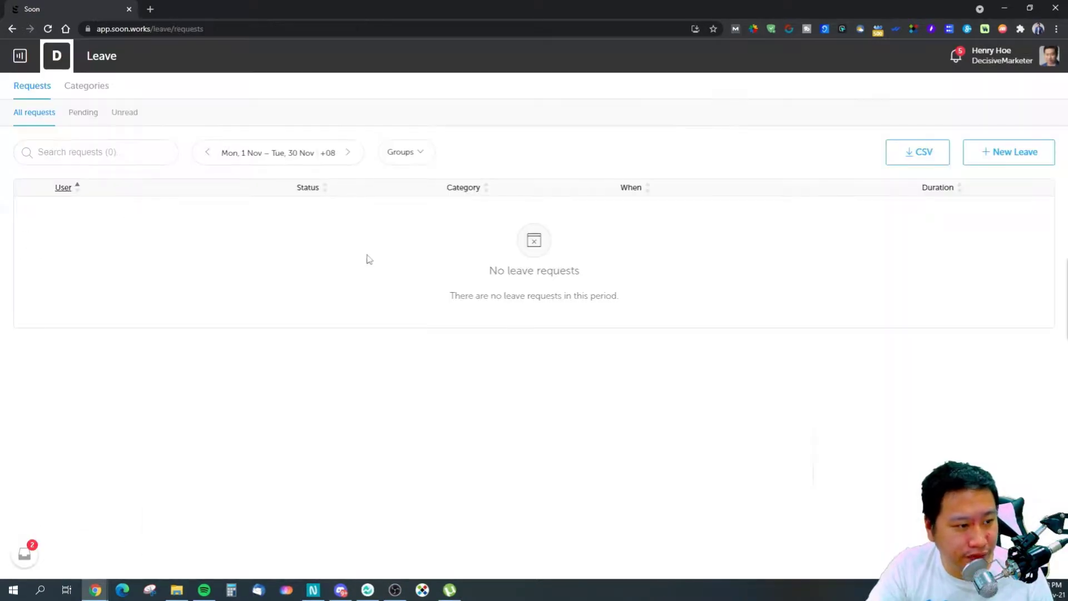
pyautogui.click(20, 59)
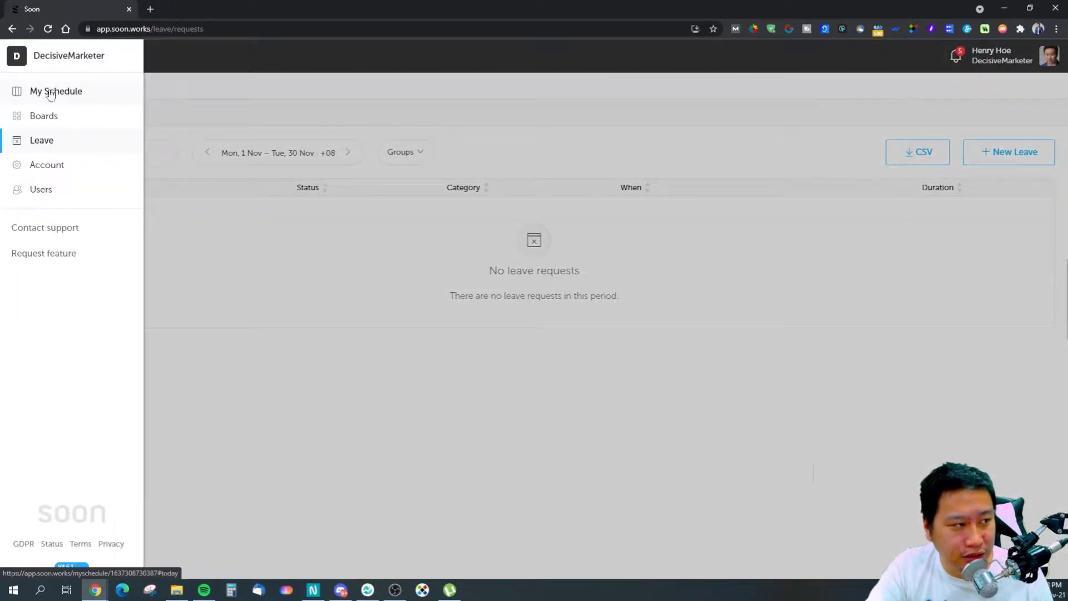
pyautogui.click(36, 91)
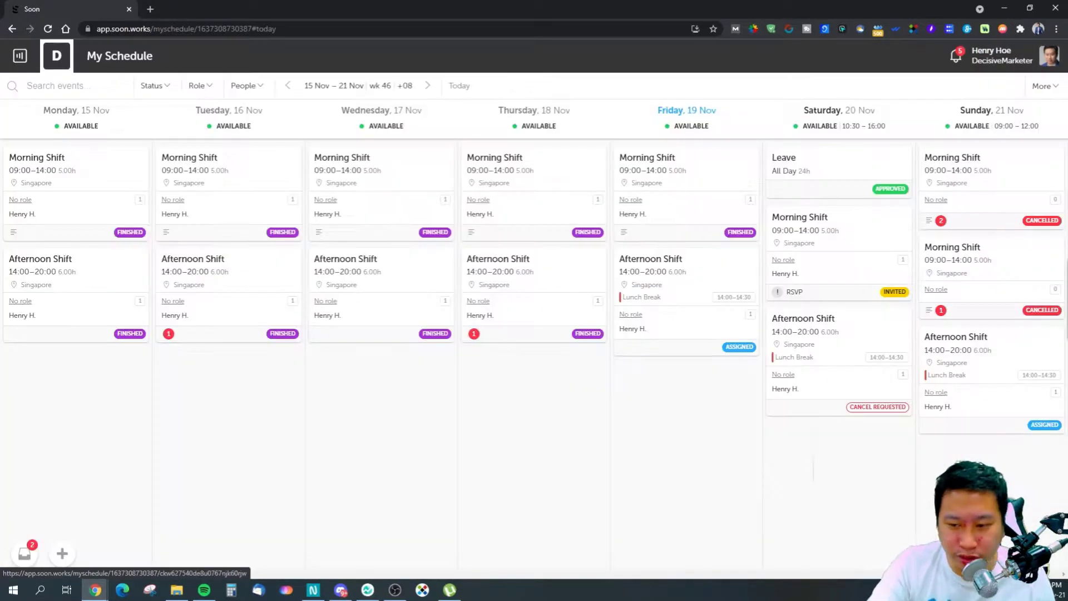